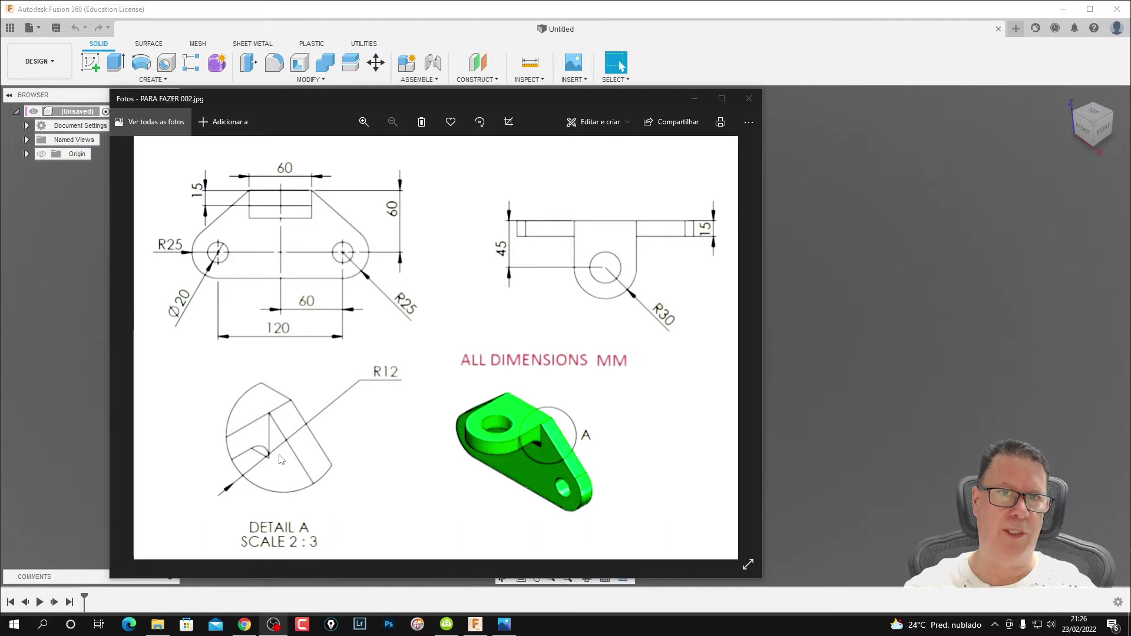
Drag the Photos window showing PARA FAZER 002.jpg off the right edge of the screen.
{"action": "left_click_drag", "start_coordinate": [454, 101], "coordinate": [552, 99]}
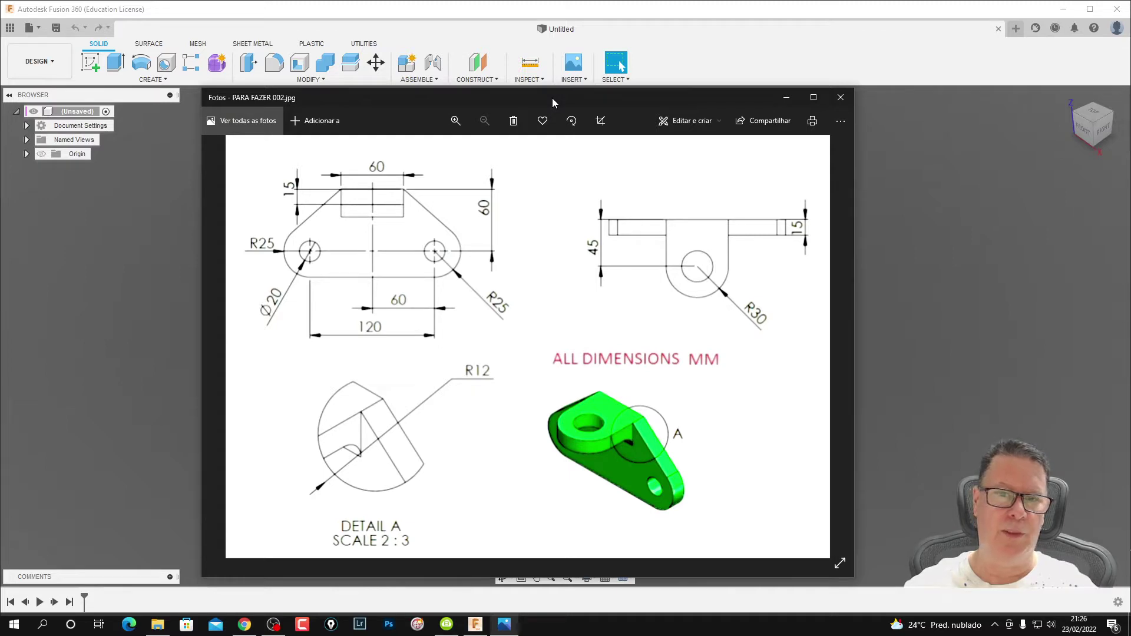
{"action": "left_click_drag", "start_coordinate": [552, 98], "coordinate": [1130, 100]}
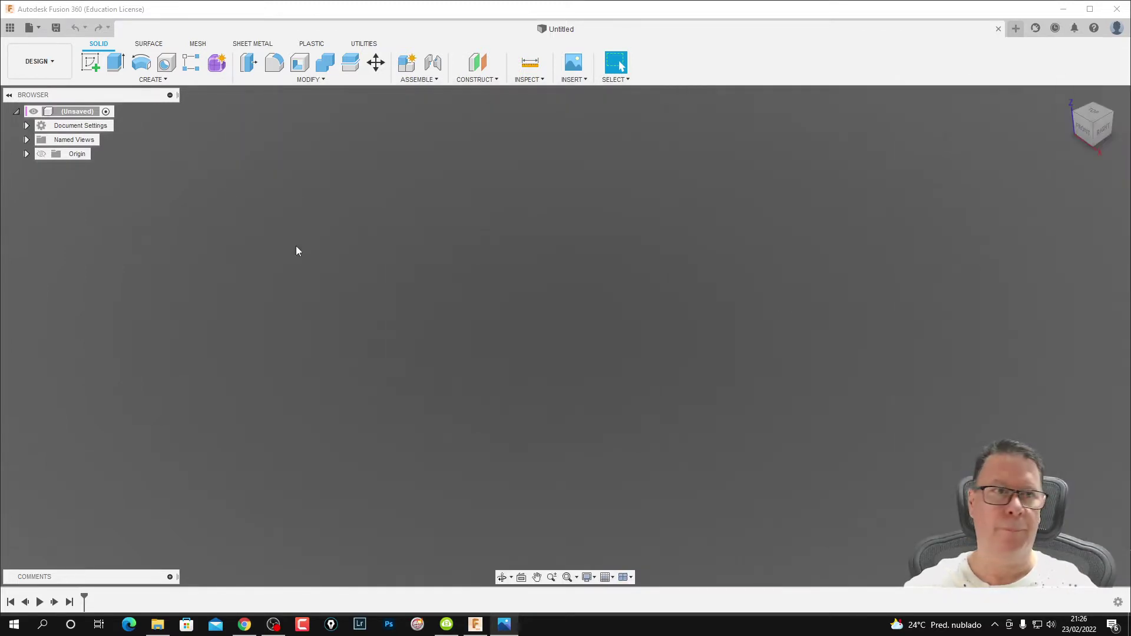
Create a new blank design and start a sketch on a vertical origin plane.
{"action": "left_click", "coordinate": [61, 66]}
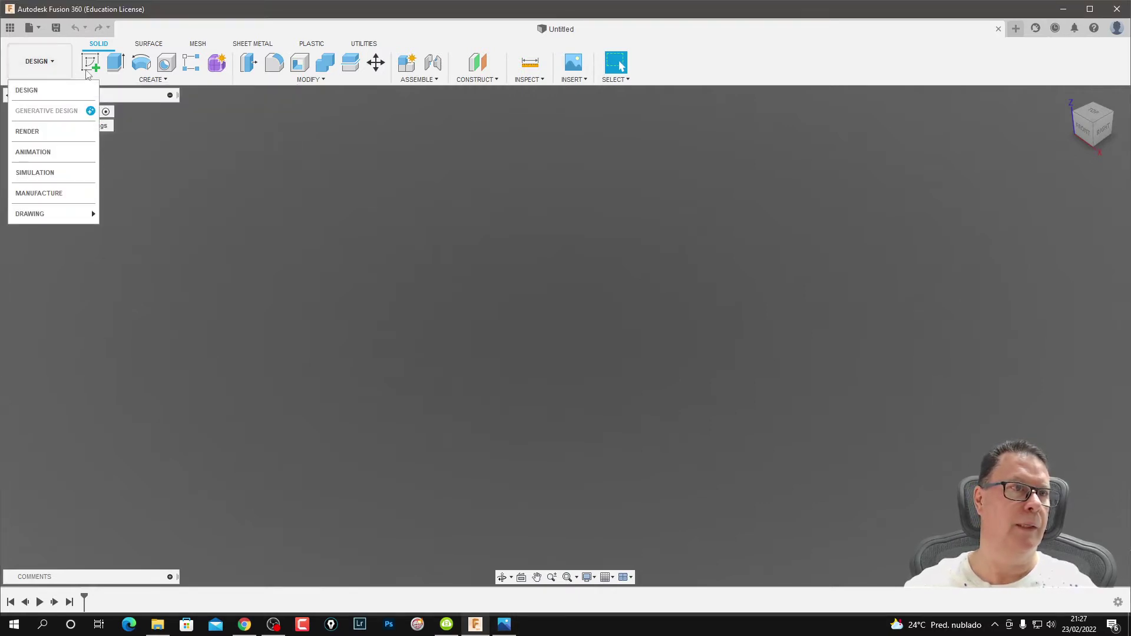
{"action": "left_click", "coordinate": [37, 28]}
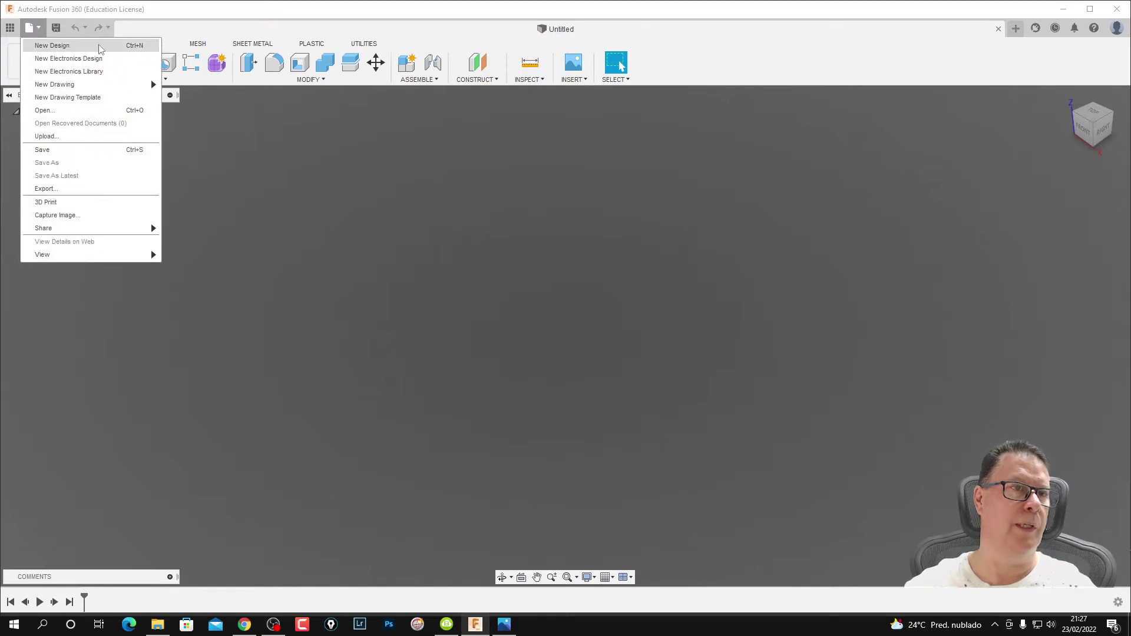
{"action": "left_click", "coordinate": [92, 50]}
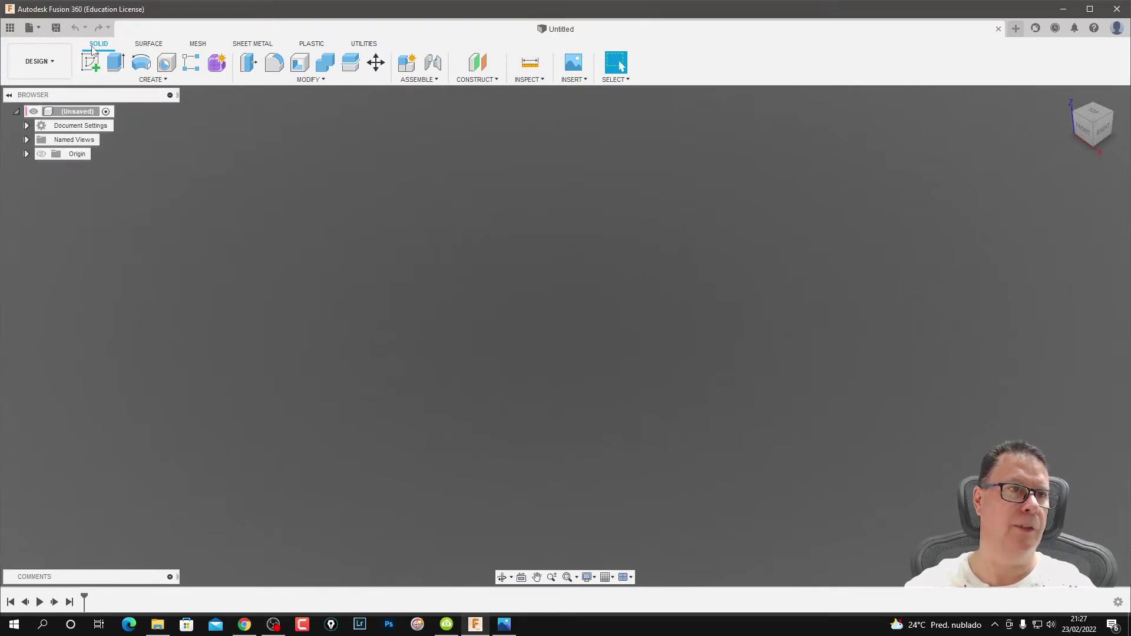
{"action": "left_click", "coordinate": [93, 64]}
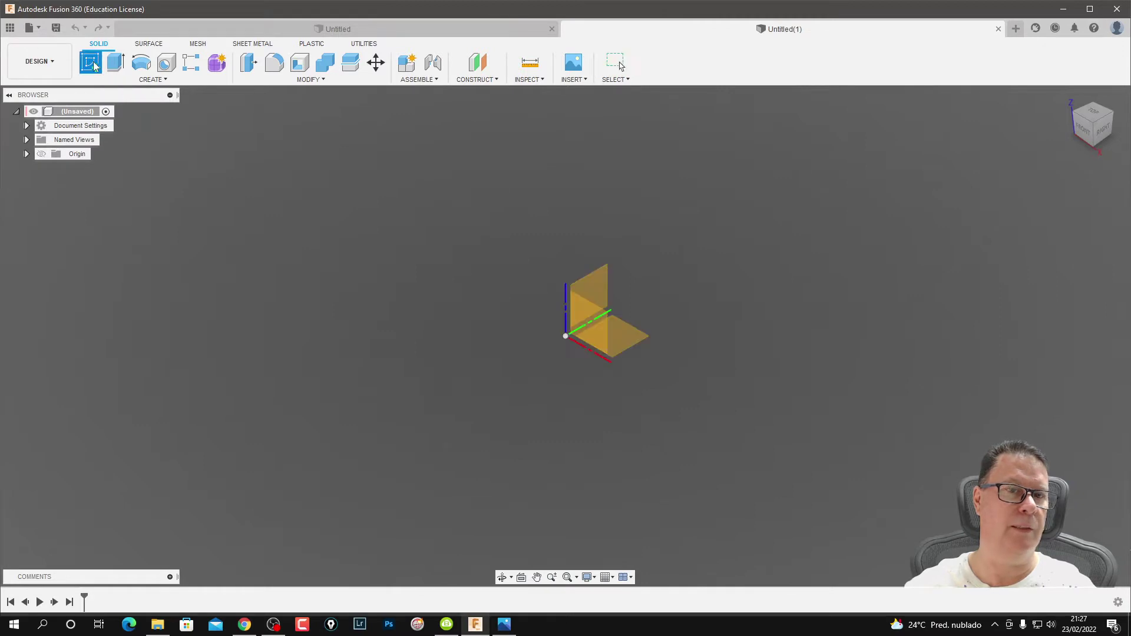
{"action": "left_click", "coordinate": [586, 356]}
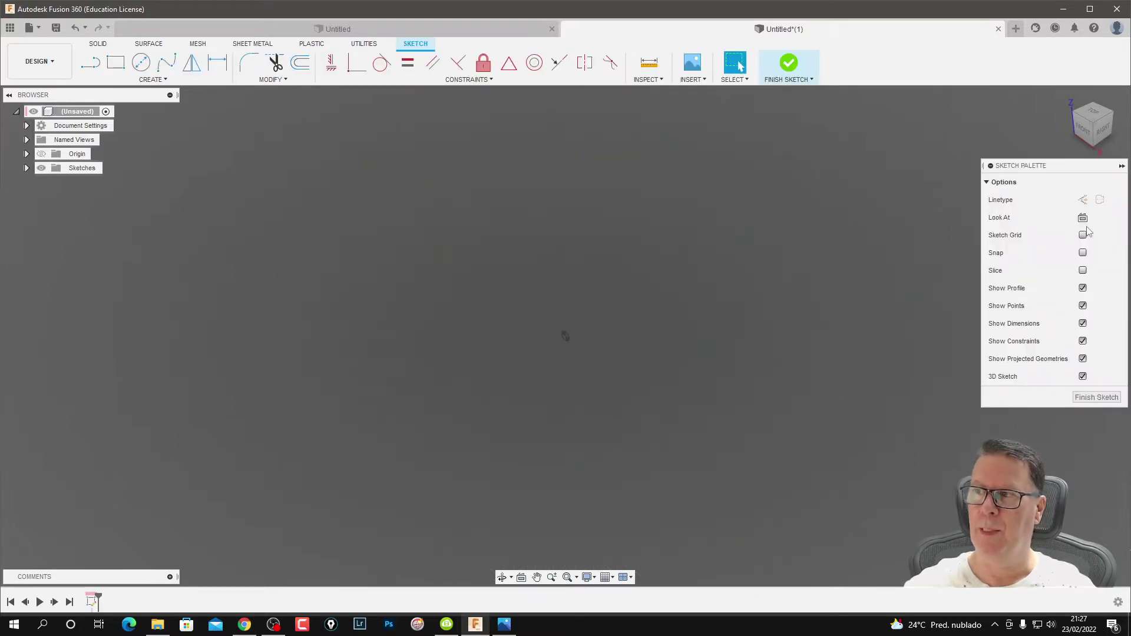
Face the sketch plane and draw a 120 mm horizontal line from the origin.
{"action": "left_click", "coordinate": [1083, 218]}
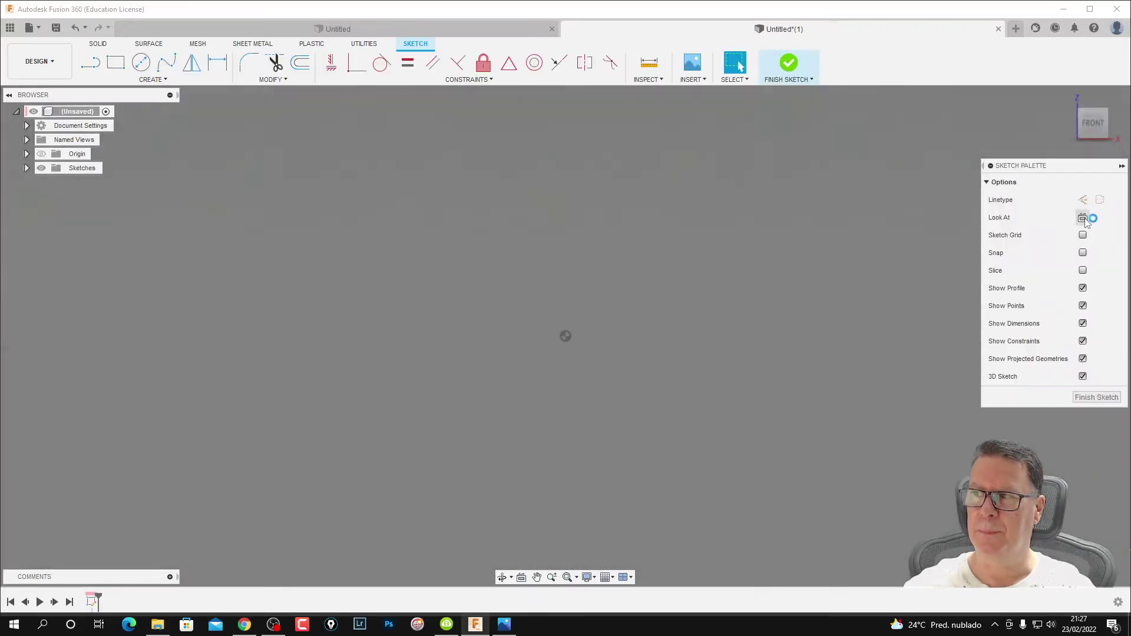
{"action": "key", "text": "l"}
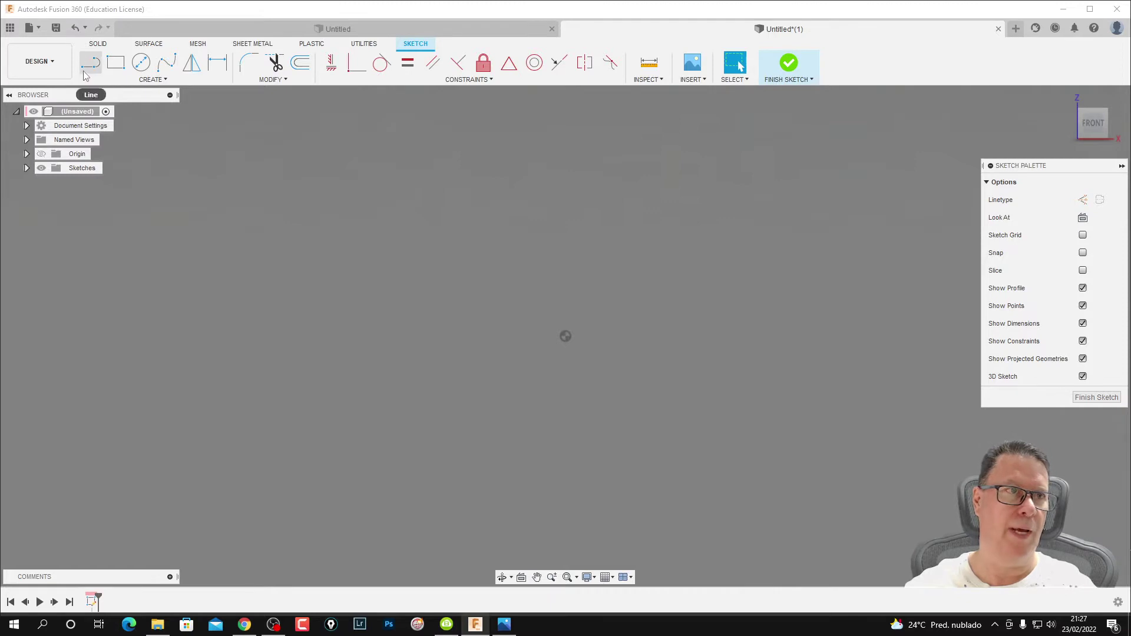
{"action": "left_click", "coordinate": [565, 336]}
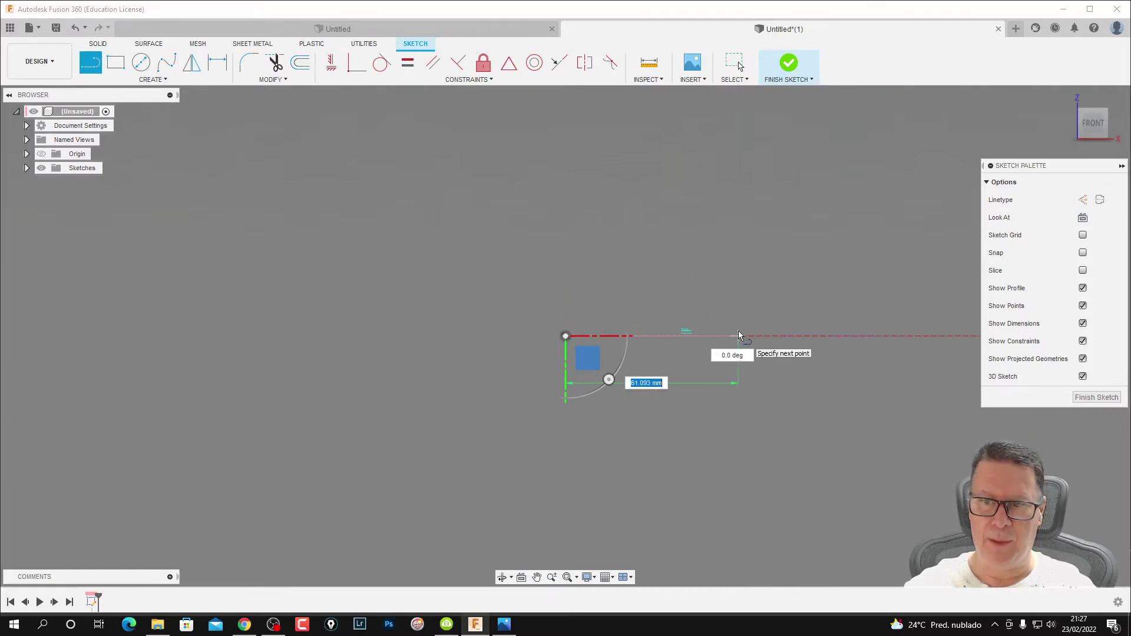
{"action": "type", "text": "120"}
{"action": "key", "text": "Return"}
{"action": "key", "text": "Escape"}
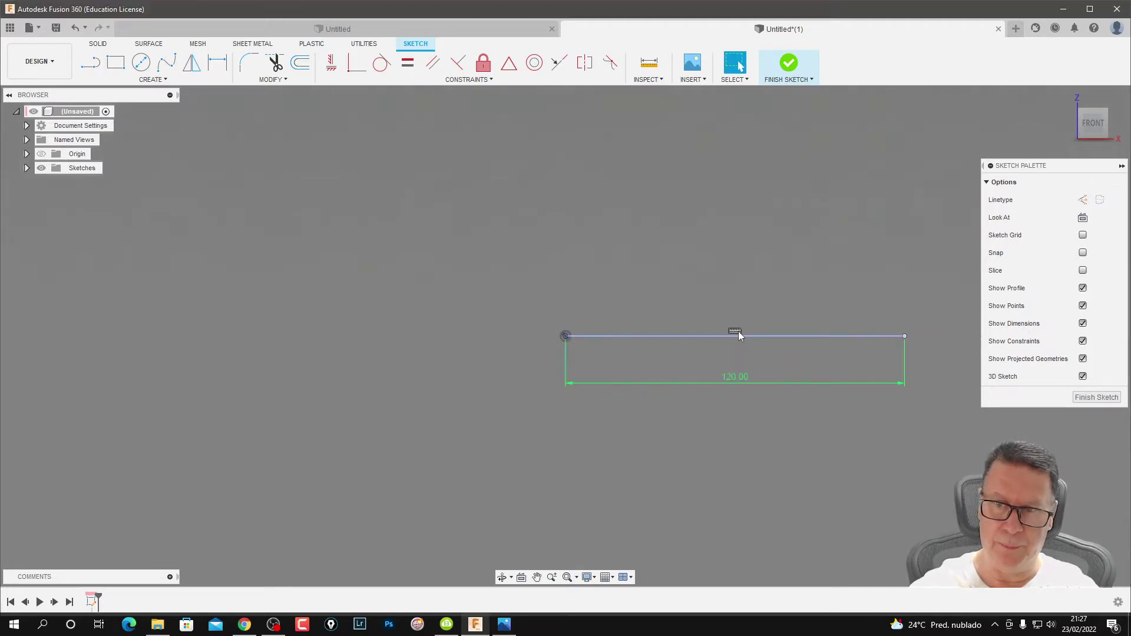
{"action": "middle_click_drag", "start_coordinate": [740, 315], "coordinate": [555, 271]}
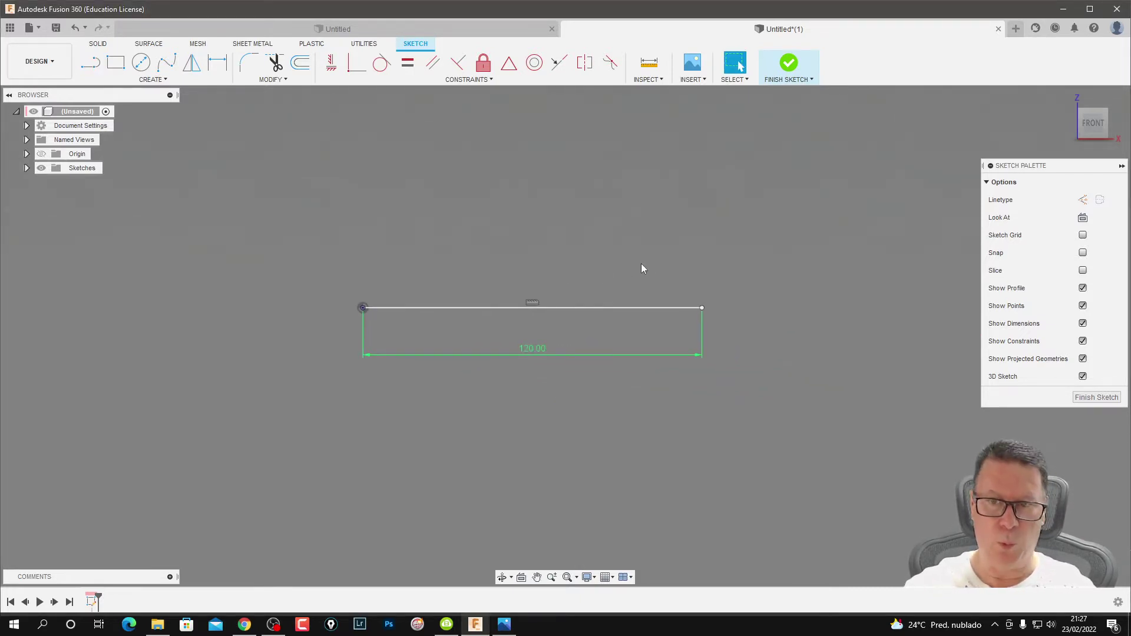
{"action": "key", "text": "c"}
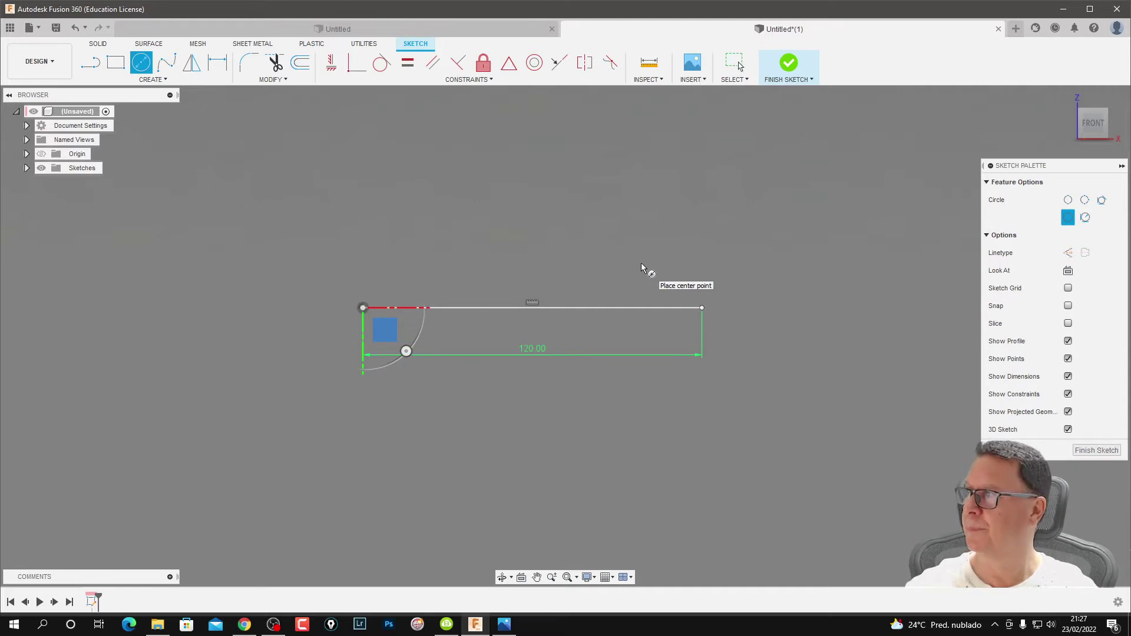
Draw Ø20 mm circles centred on both ends of the 120 mm line.
{"action": "left_click", "coordinate": [702, 308]}
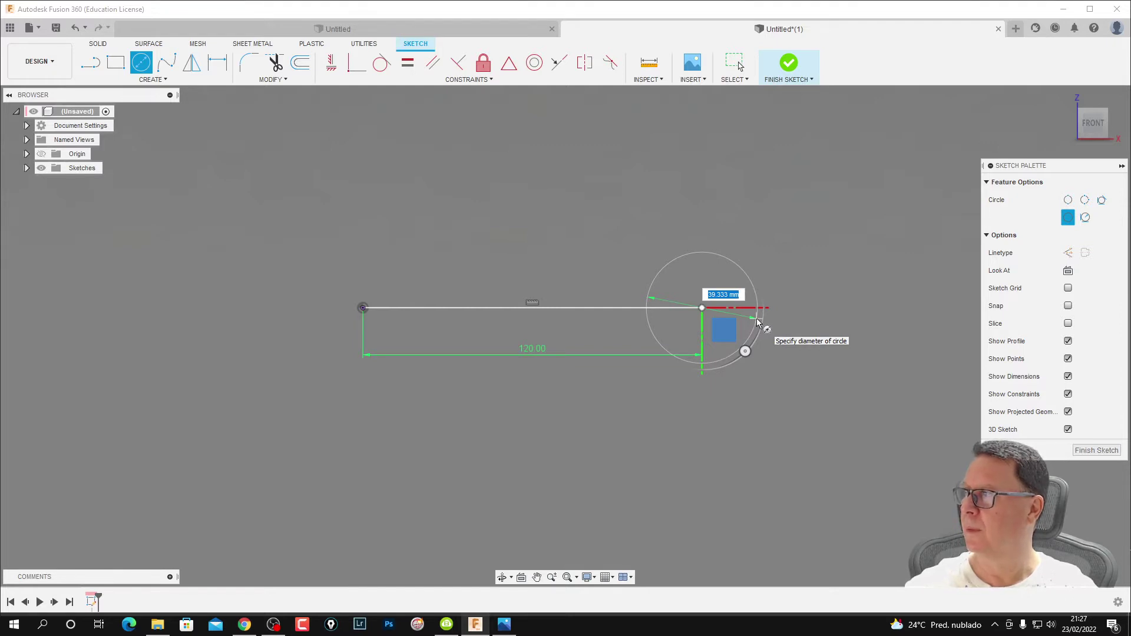
{"action": "type", "text": "20"}
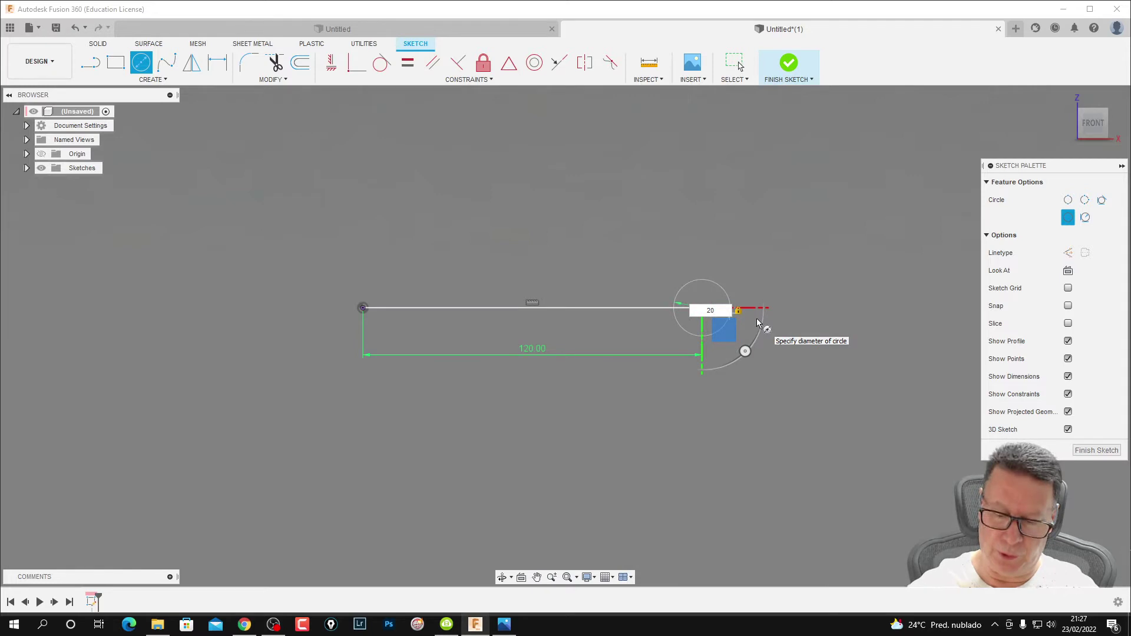
{"action": "key", "text": "Return"}
{"action": "key", "text": "Escape"}
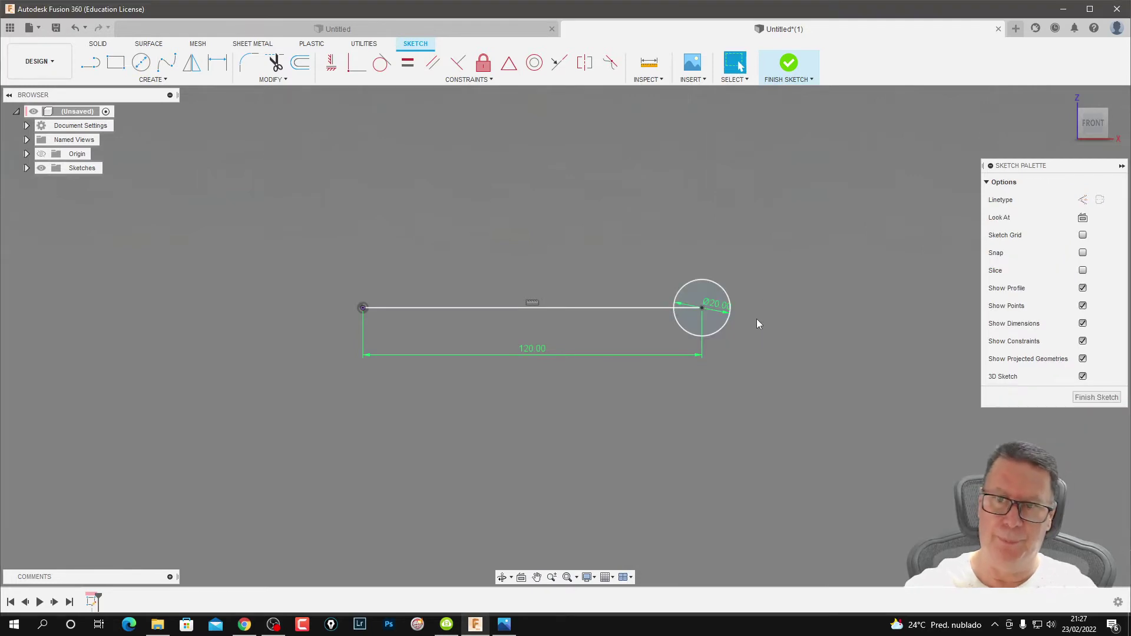
{"action": "key", "text": "c"}
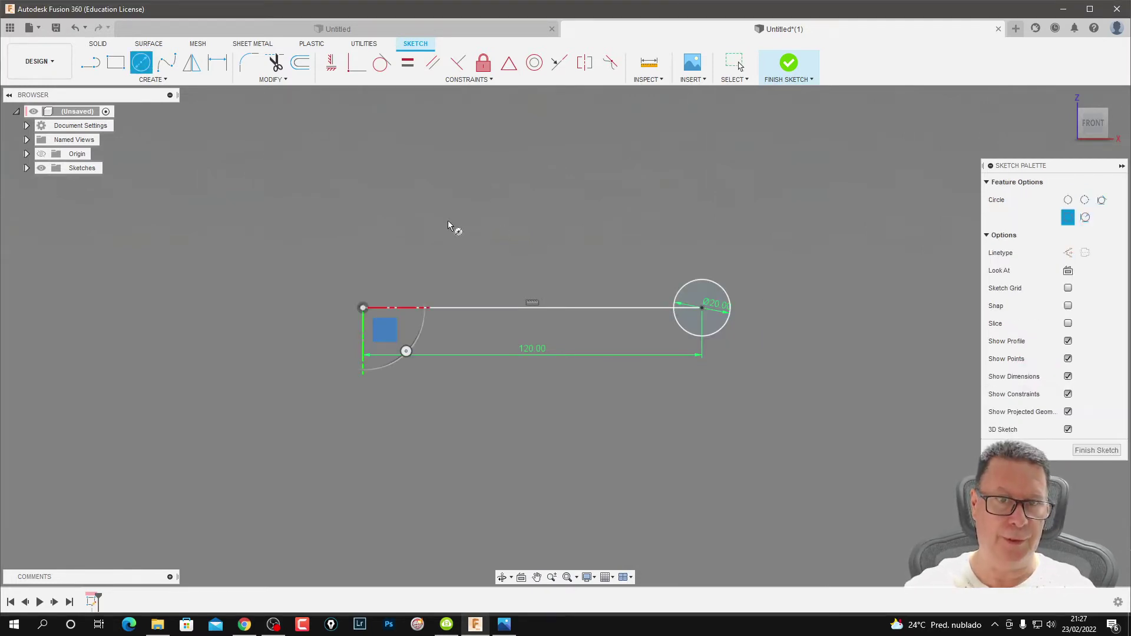
{"action": "left_click", "coordinate": [362, 307]}
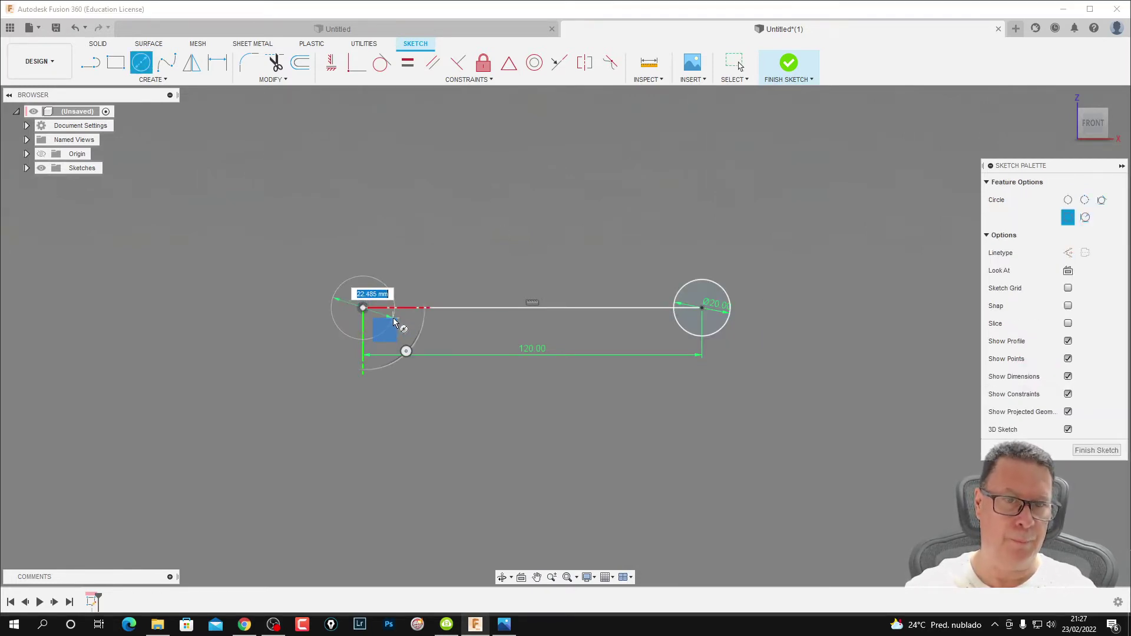
{"action": "type", "text": "20"}
{"action": "key", "text": "Return"}
{"action": "key", "text": "Escape"}
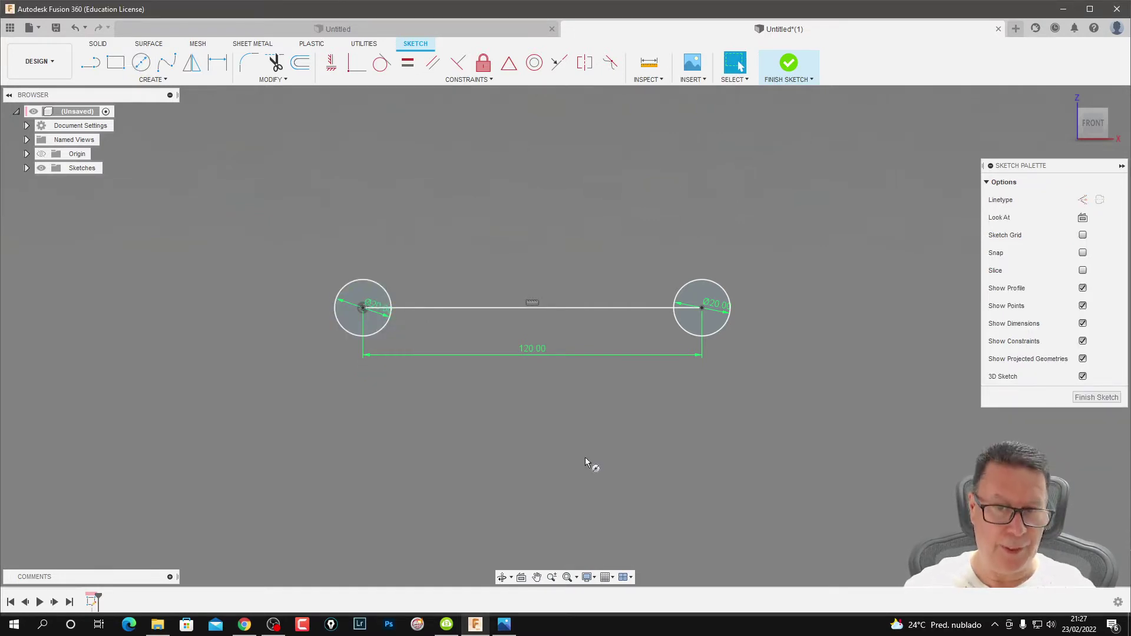
Add concentric Ø50 mm circles around both Ø20 mm holes.
{"action": "key", "text": "c"}
{"action": "left_click", "coordinate": [364, 308]}
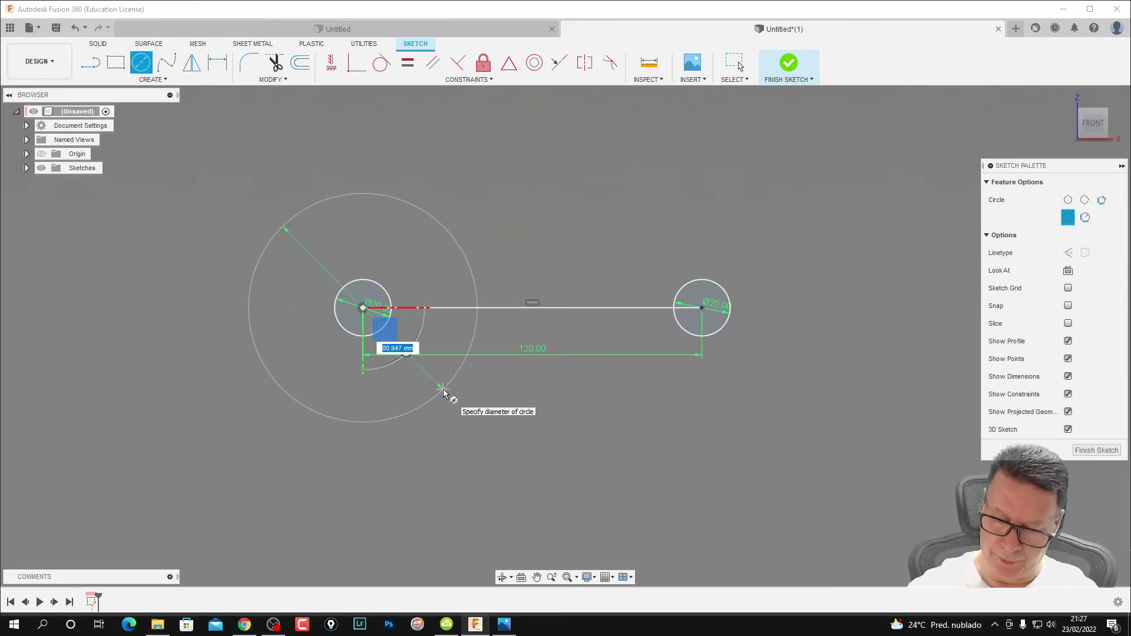
{"action": "type", "text": "50"}
{"action": "key", "text": "Return"}
{"action": "key", "text": "Escape"}
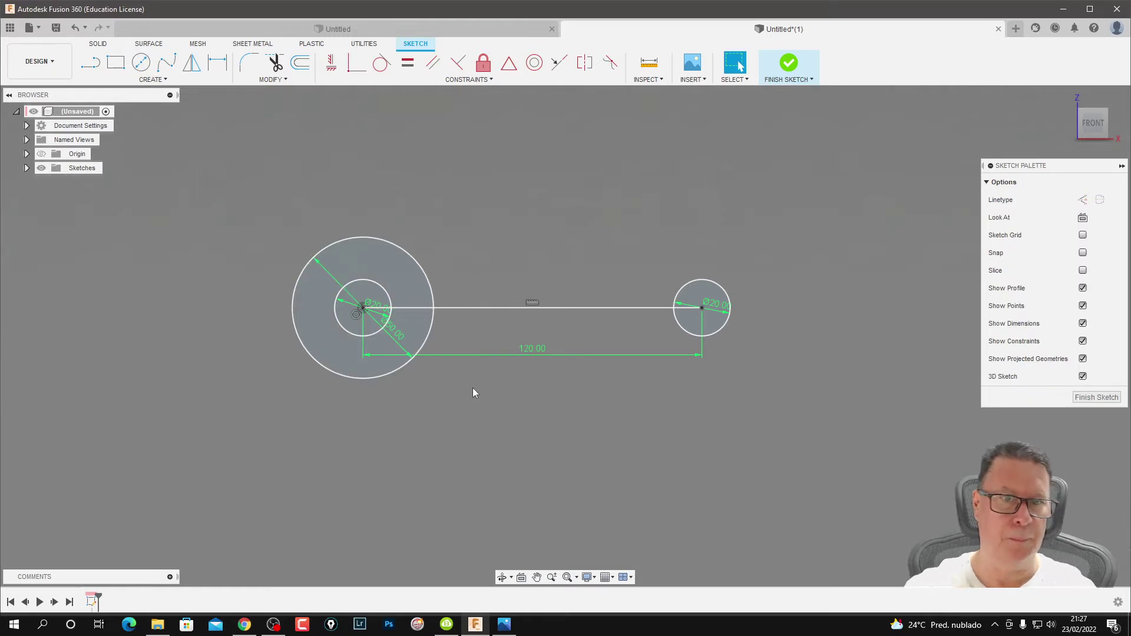
{"action": "key", "text": "c"}
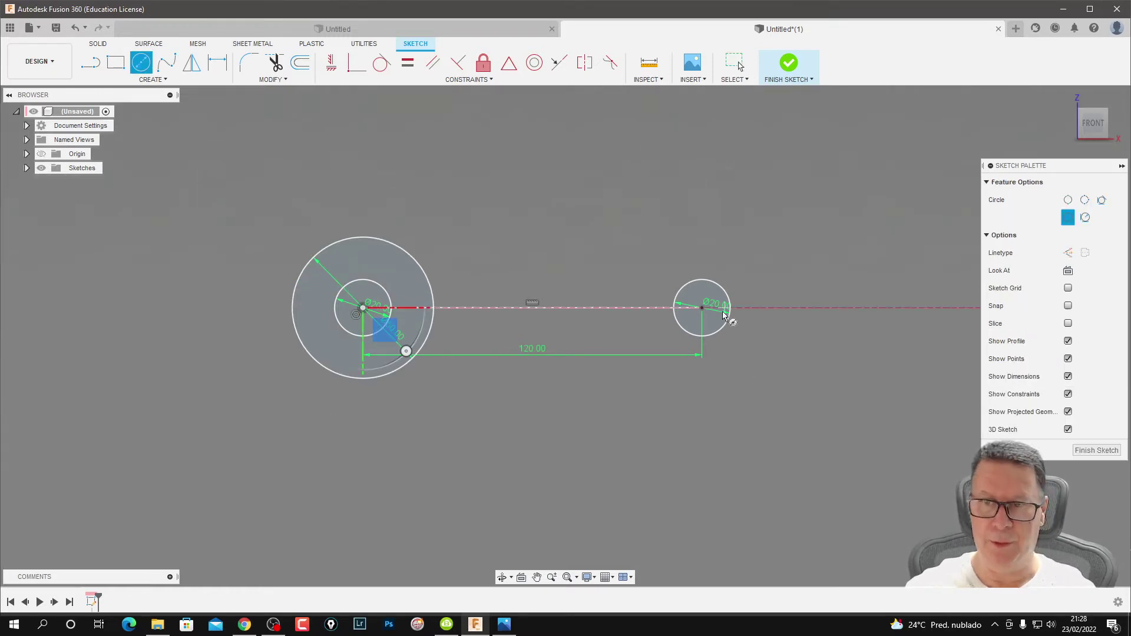
{"action": "left_click", "coordinate": [704, 307]}
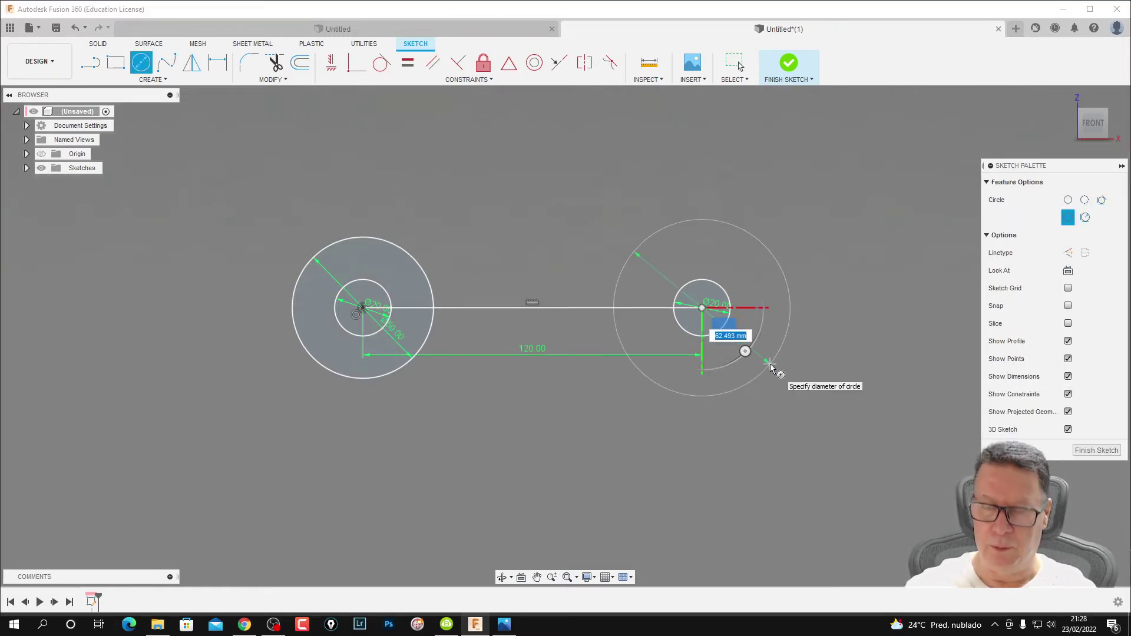
{"action": "type", "text": "50"}
{"action": "key", "text": "Return"}
{"action": "key", "text": "Escape"}
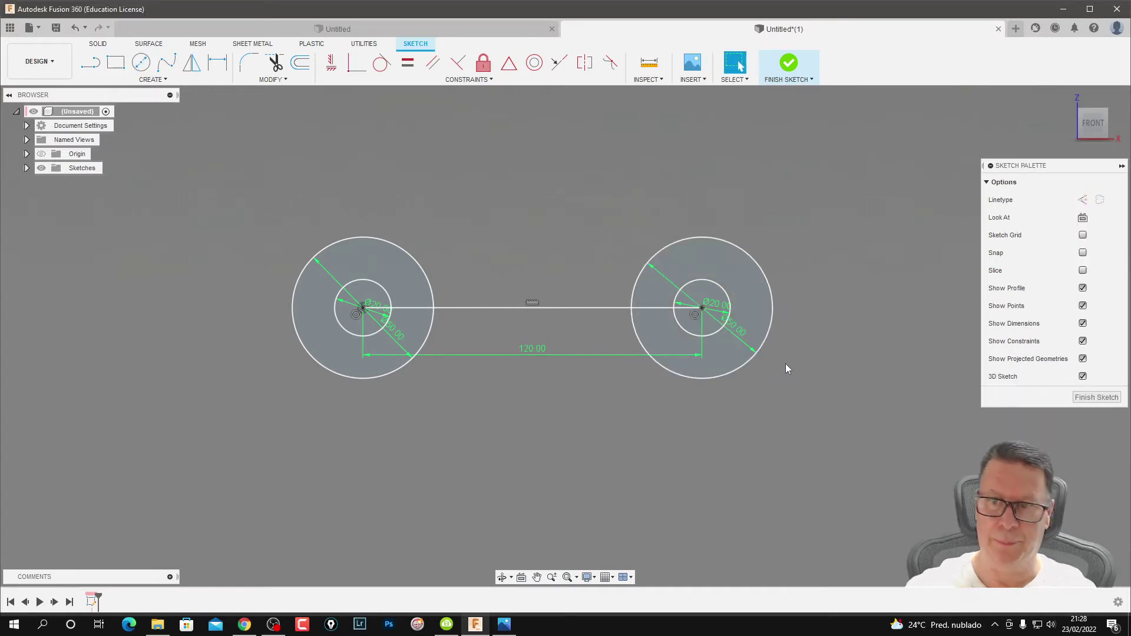
{"action": "middle_click_drag", "start_coordinate": [523, 434], "coordinate": [489, 449]}
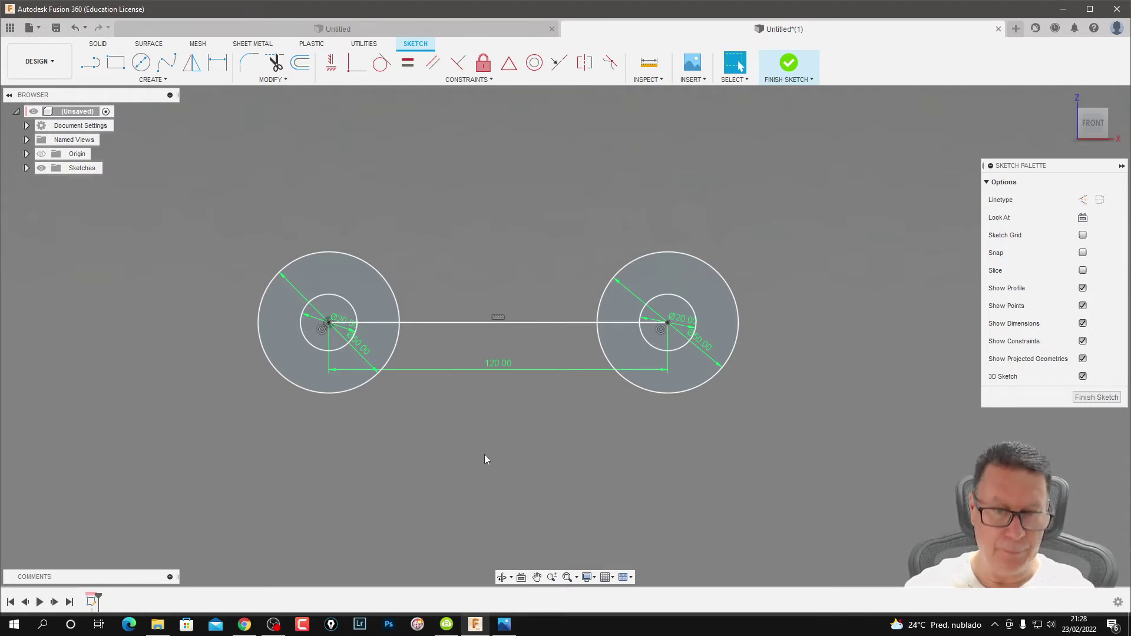
{"action": "key", "text": "l"}
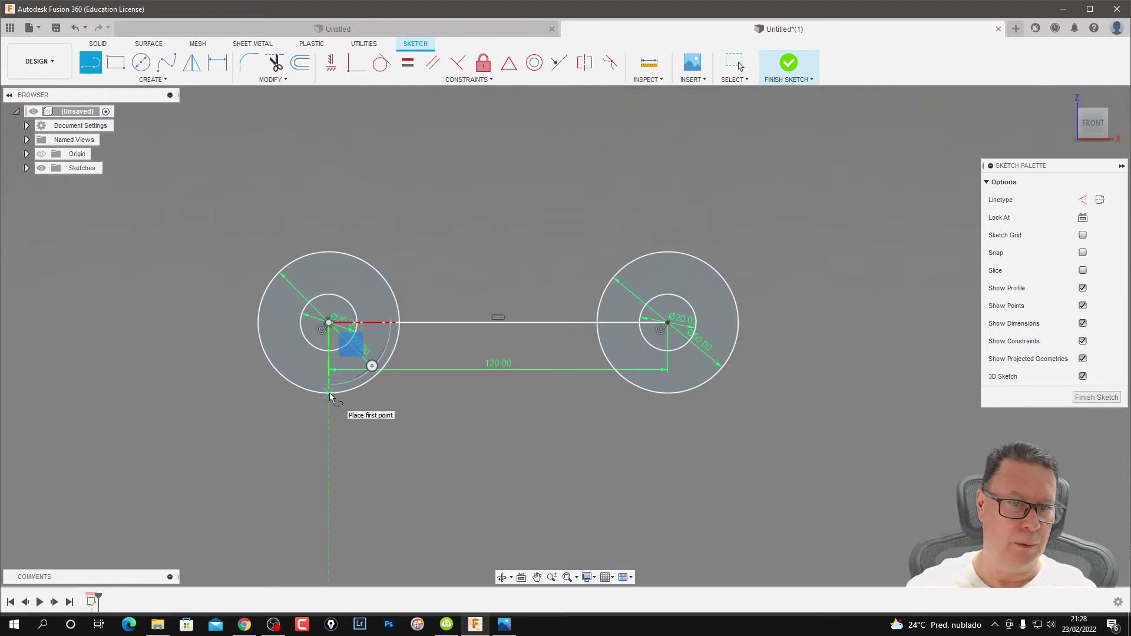
{"action": "left_click", "coordinate": [328, 392]}
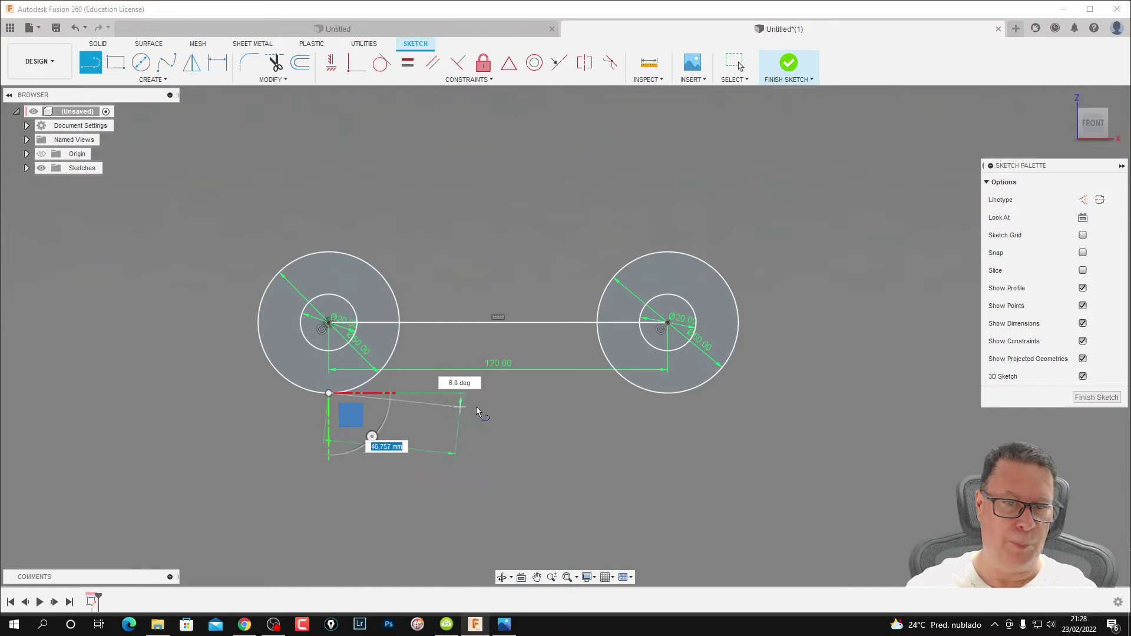
{"action": "left_click", "coordinate": [673, 391]}
{"action": "key", "text": "Escape"}
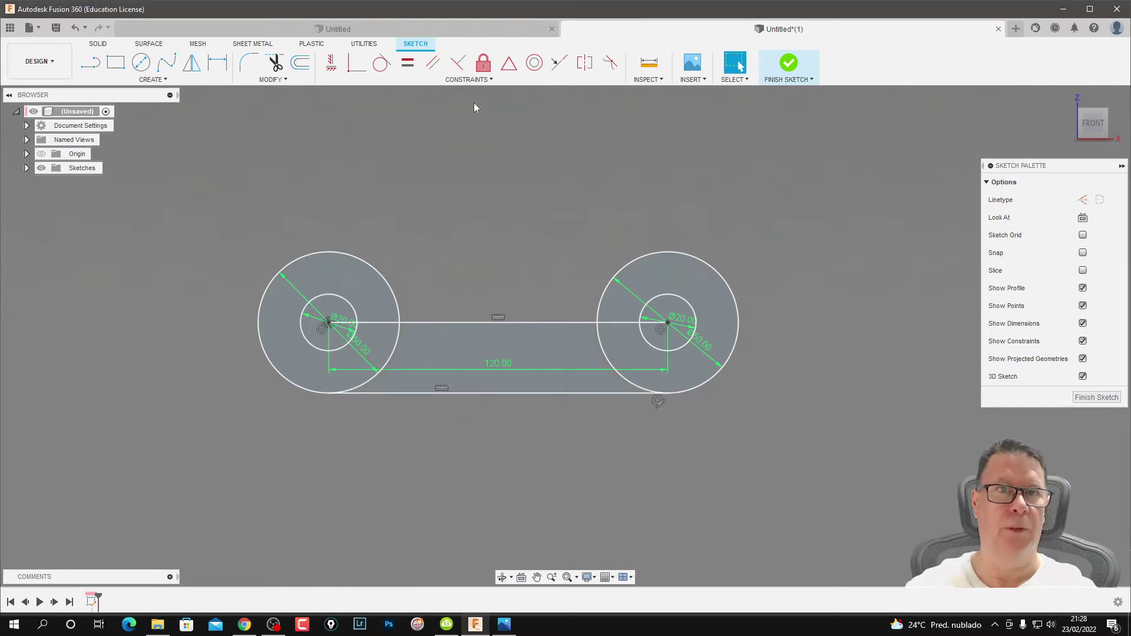
{"action": "left_click", "coordinate": [381, 61]}
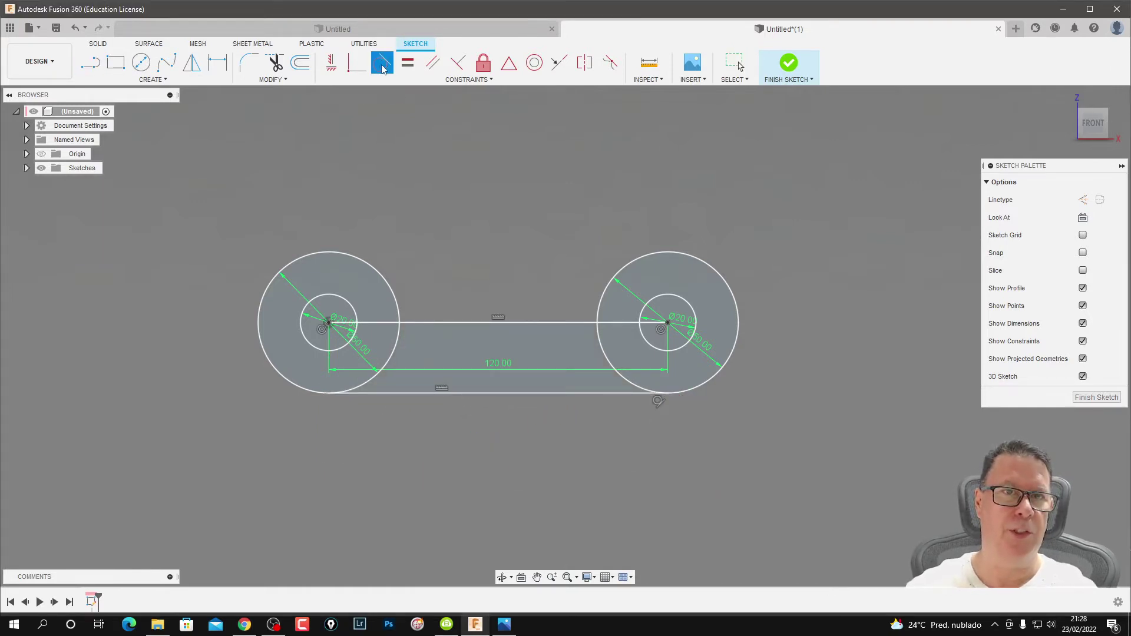
{"action": "left_click", "coordinate": [291, 387]}
{"action": "left_click", "coordinate": [371, 392]}
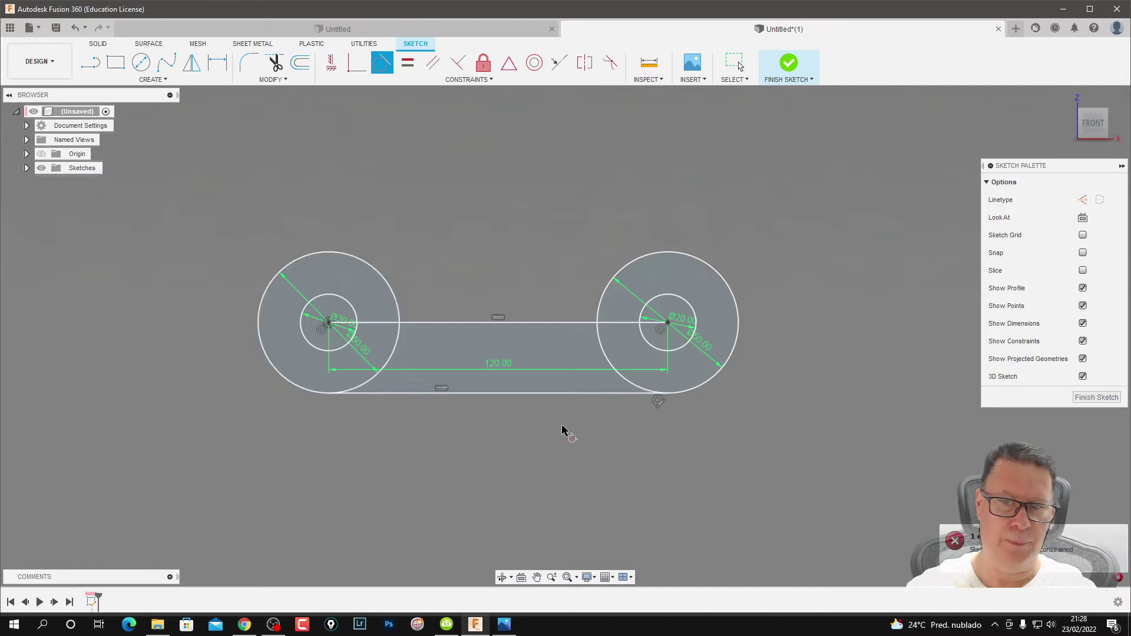
{"action": "left_click", "coordinate": [683, 395]}
{"action": "left_click", "coordinate": [624, 406]}
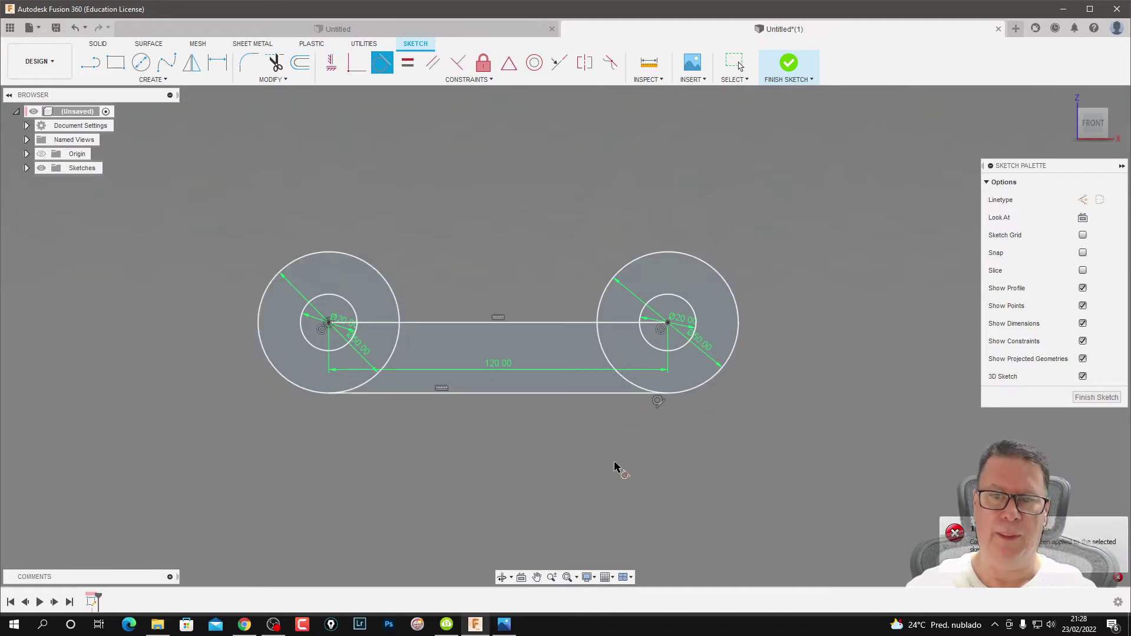
{"action": "key", "text": "Escape"}
{"action": "scroll", "coordinate": [558, 441], "scroll_direction": "up", "scroll_amount": 1}
{"action": "scroll", "coordinate": [539, 390], "scroll_direction": "down", "scroll_amount": 2}
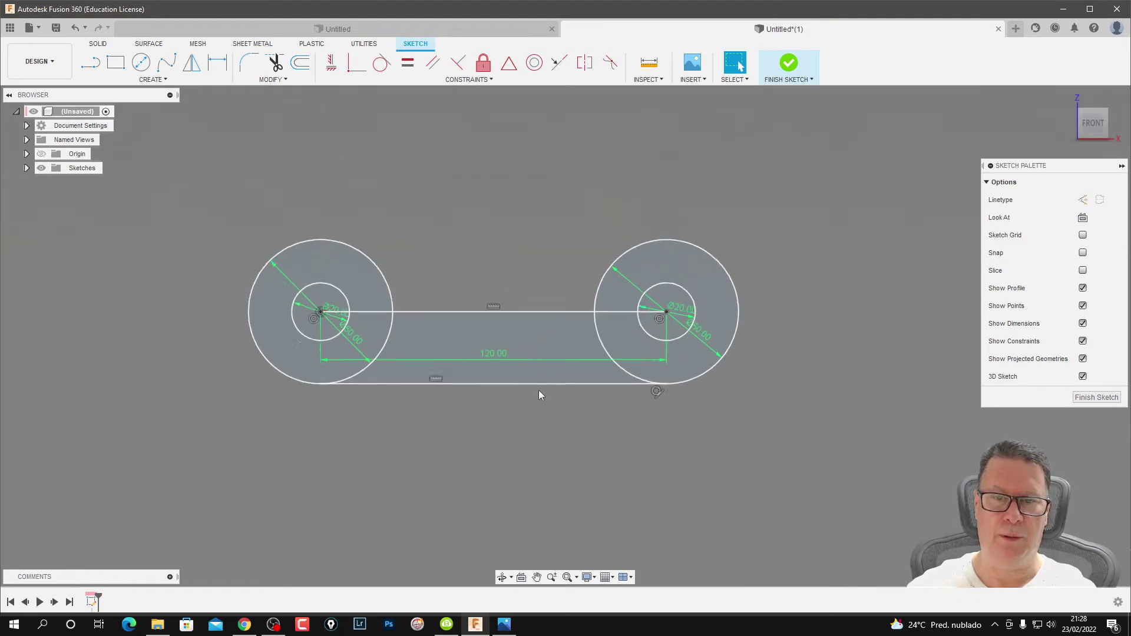
{"action": "scroll", "coordinate": [560, 411], "scroll_direction": "down", "scroll_amount": 2}
{"action": "scroll", "coordinate": [560, 411], "scroll_direction": "down", "scroll_amount": 1}
{"action": "middle_click_drag", "start_coordinate": [531, 323], "coordinate": [495, 311]}
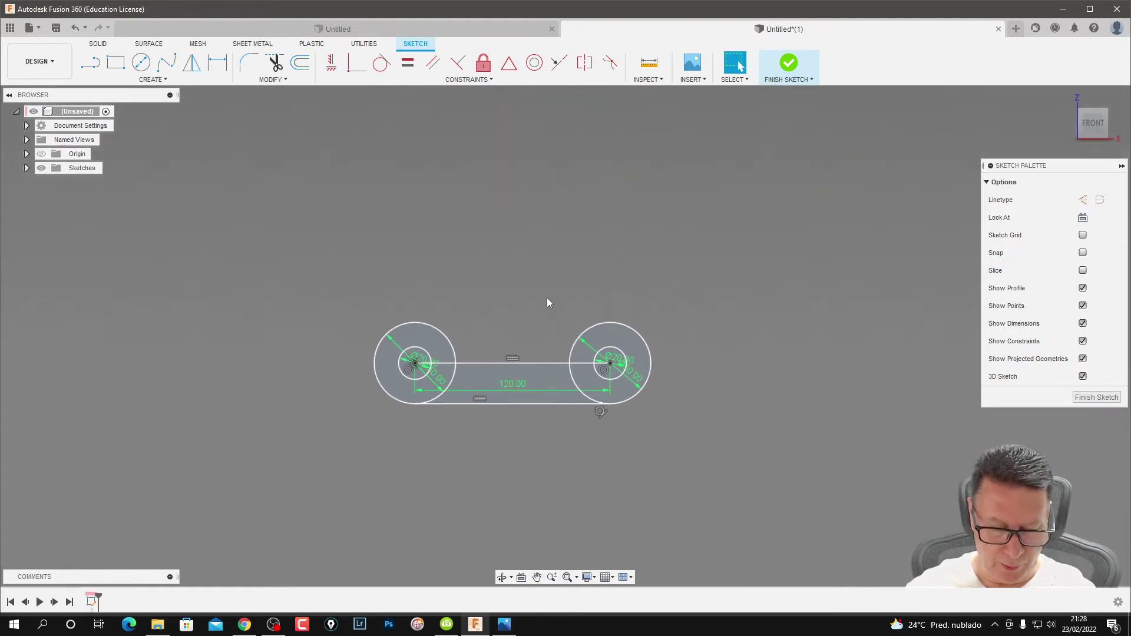
Draw a tall vertical line up from the base's bottom edge.
{"action": "key", "text": "l"}
{"action": "left_click", "coordinate": [415, 363]}
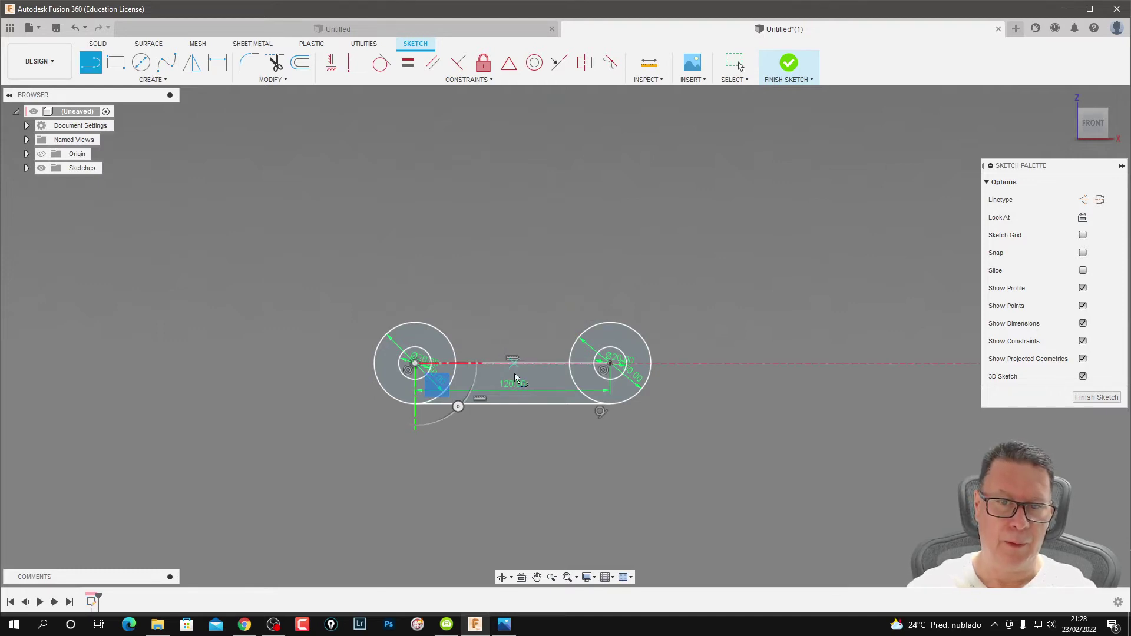
{"action": "left_click", "coordinate": [512, 404]}
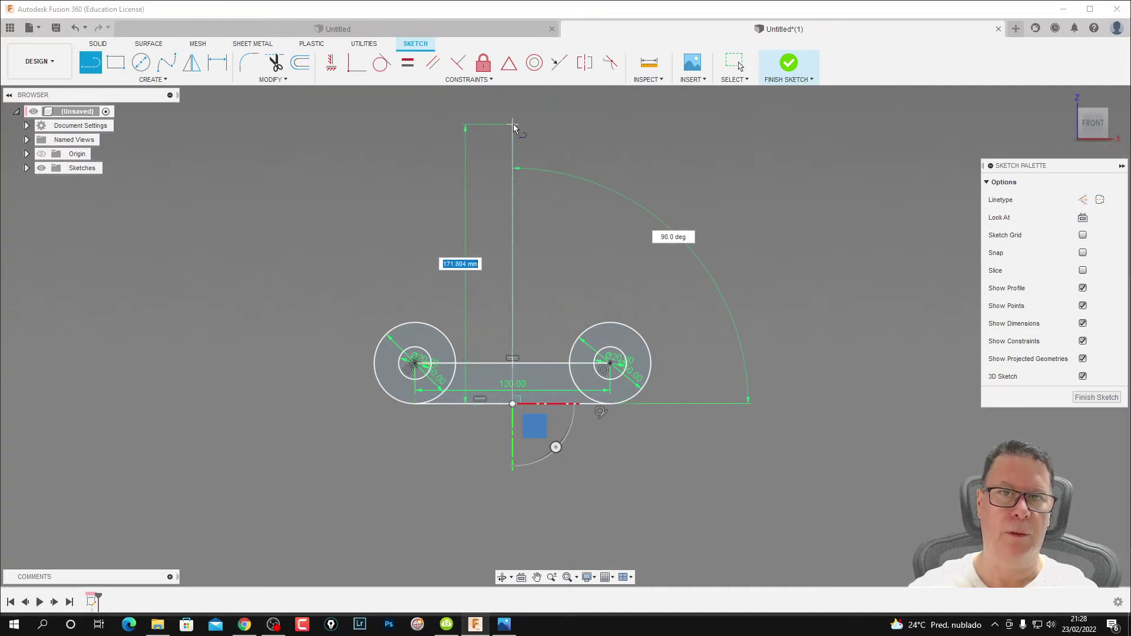
{"action": "left_click", "coordinate": [512, 123]}
{"action": "key", "text": "Escape"}
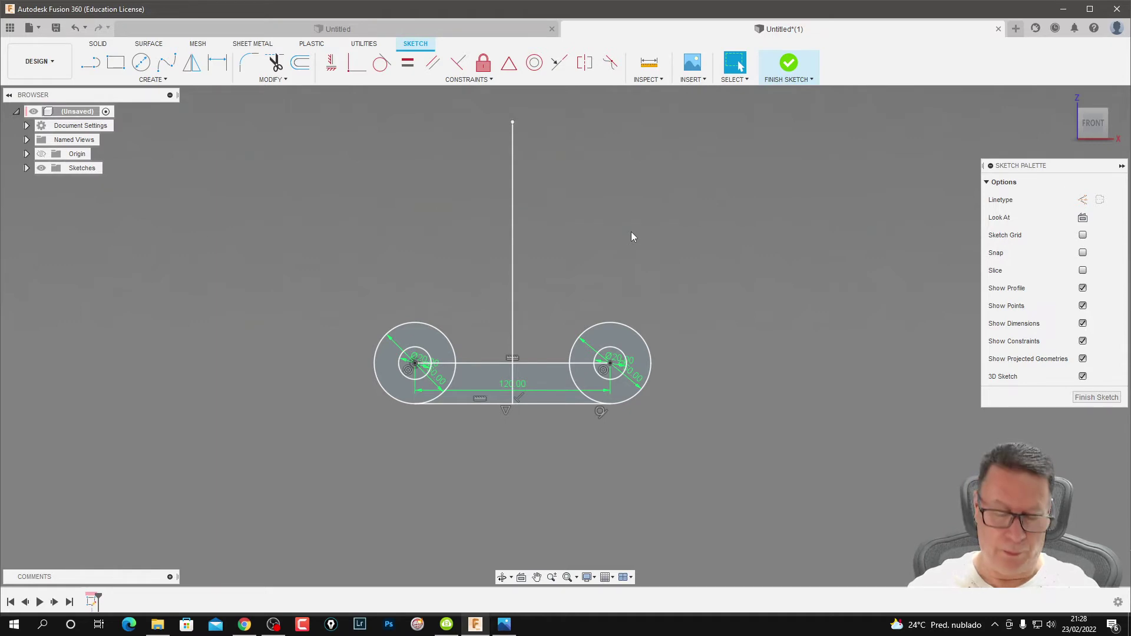
Draw 60 mm vertical lines up from the right and left hole centres.
{"action": "key", "text": "l"}
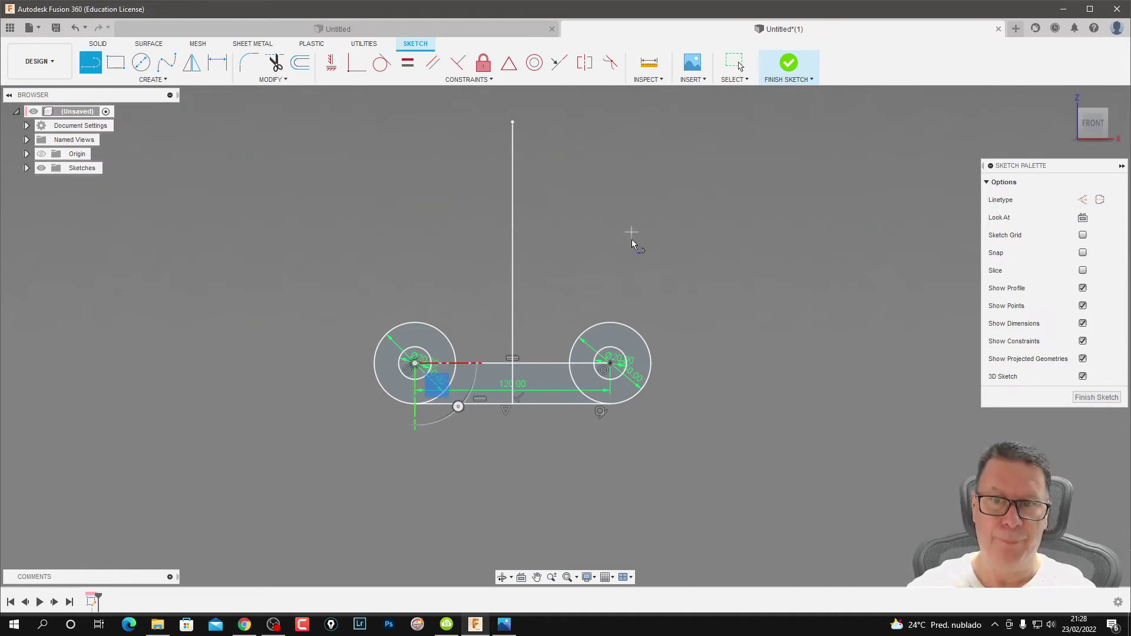
{"action": "left_click", "coordinate": [611, 364]}
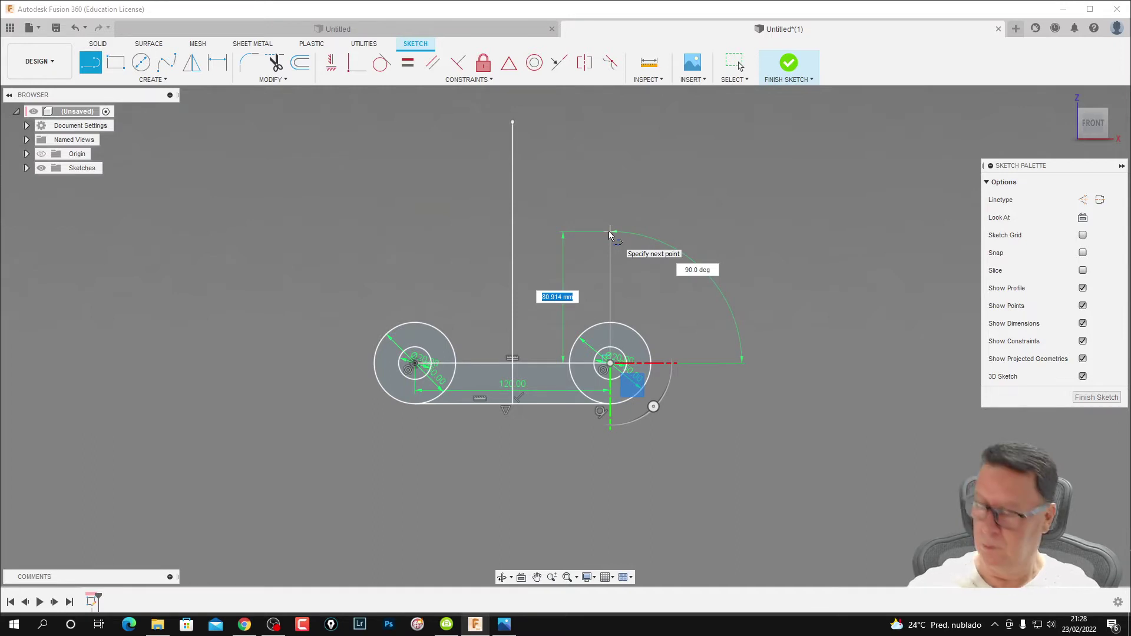
{"action": "type", "text": "60"}
{"action": "key", "text": "Return"}
{"action": "key", "text": "Escape"}
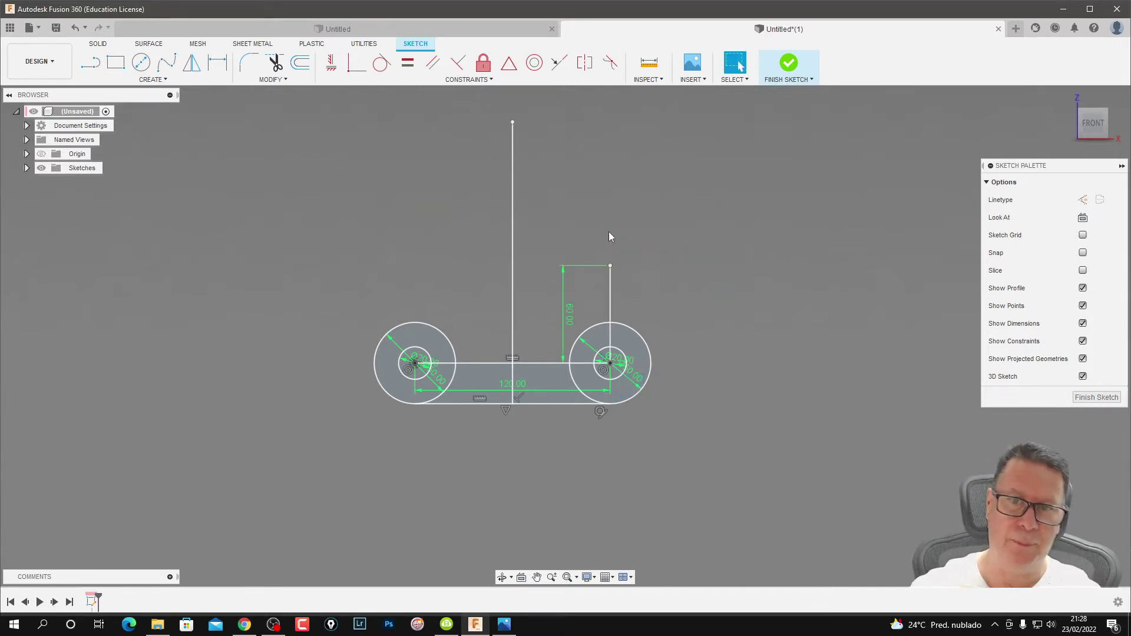
{"action": "key", "text": "l"}
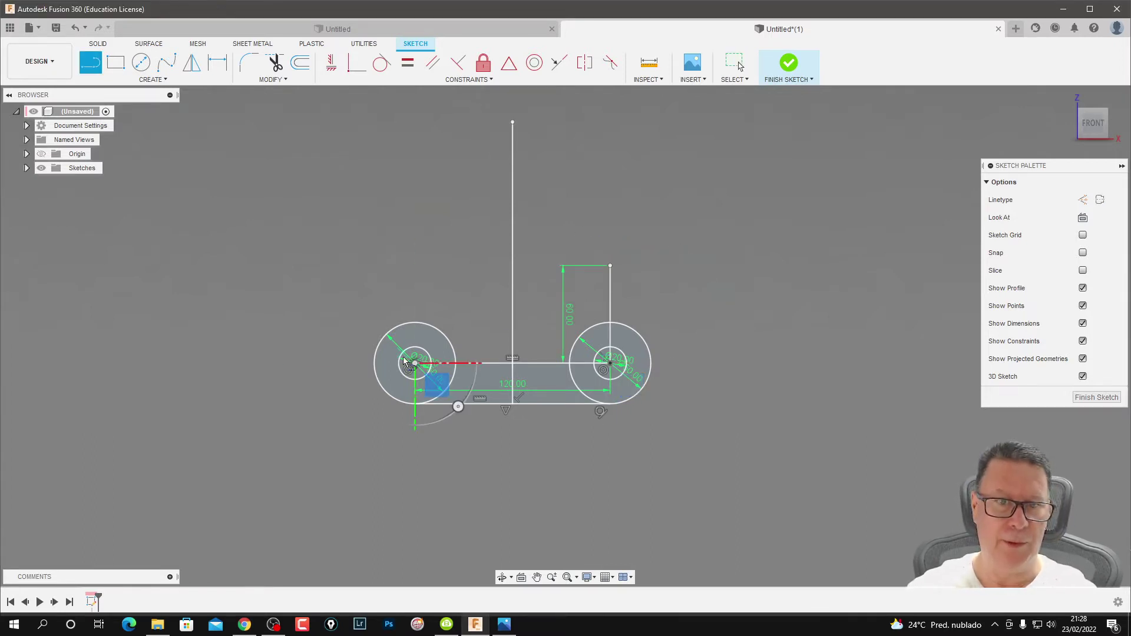
{"action": "left_click", "coordinate": [415, 364]}
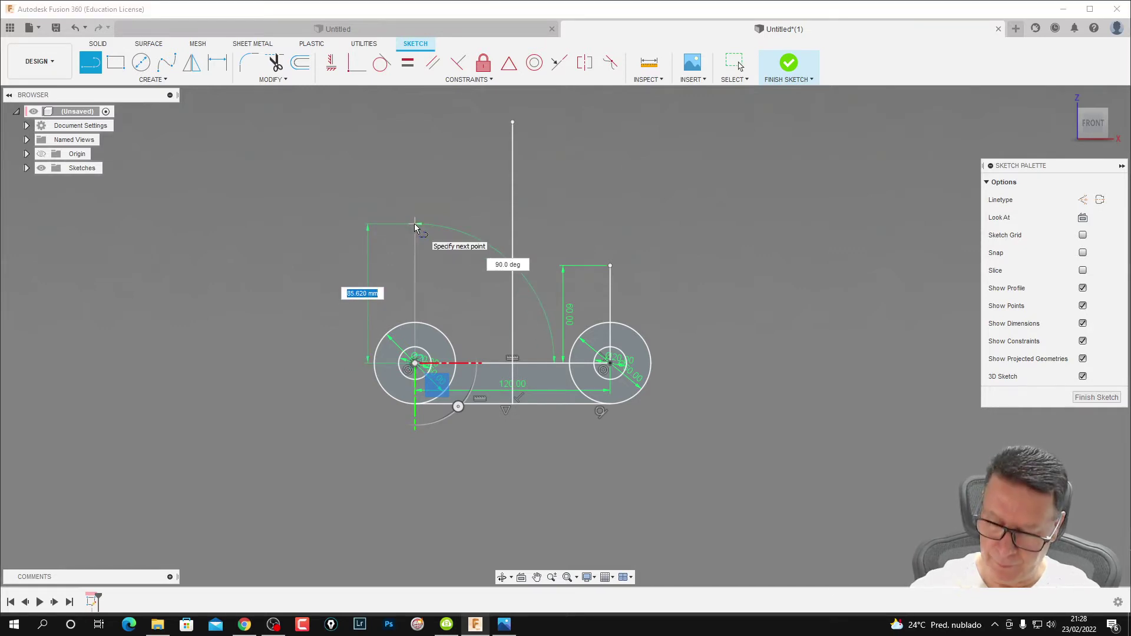
{"action": "type", "text": "60"}
{"action": "key", "text": "Return"}
{"action": "key", "text": "Escape"}
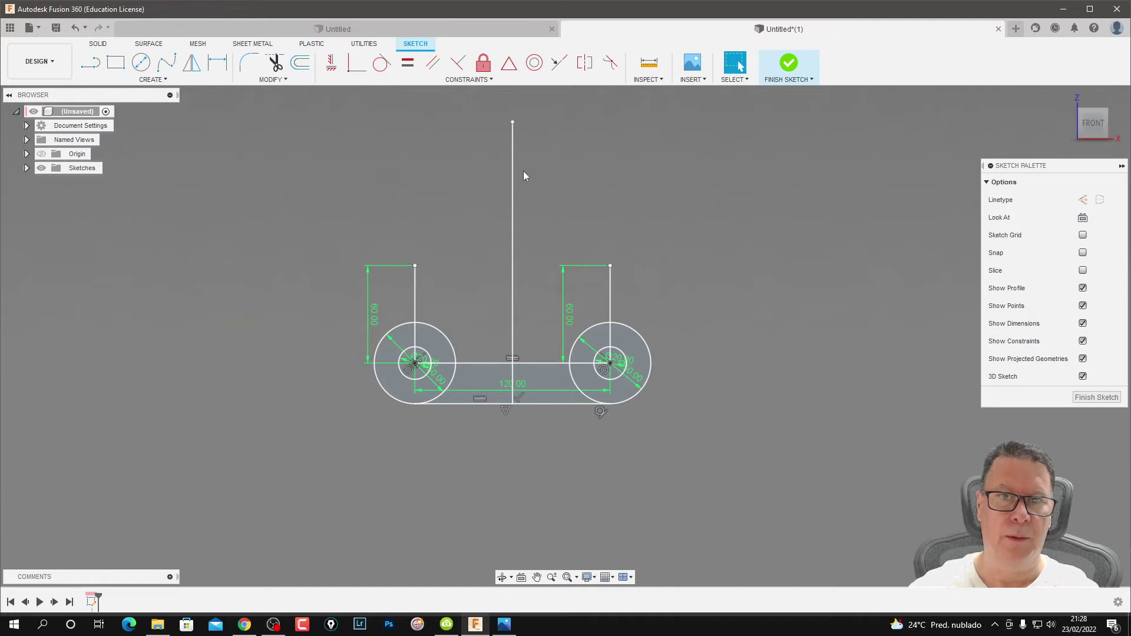
Offset the central vertical line by 30 mm on each side.
{"action": "key", "text": "o"}
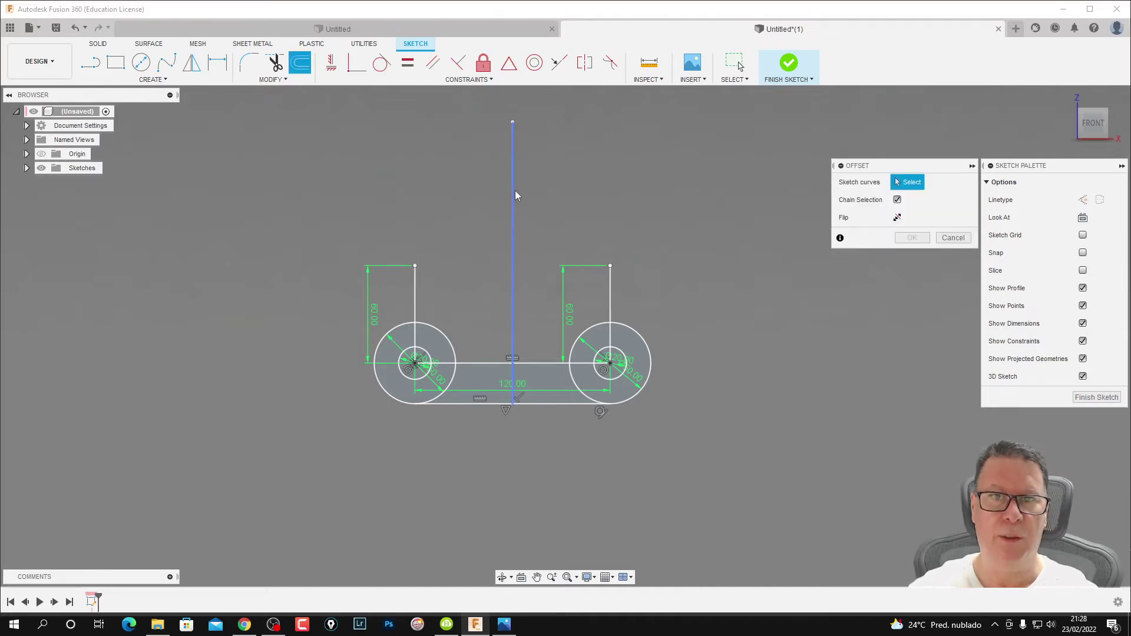
{"action": "left_click", "coordinate": [513, 191]}
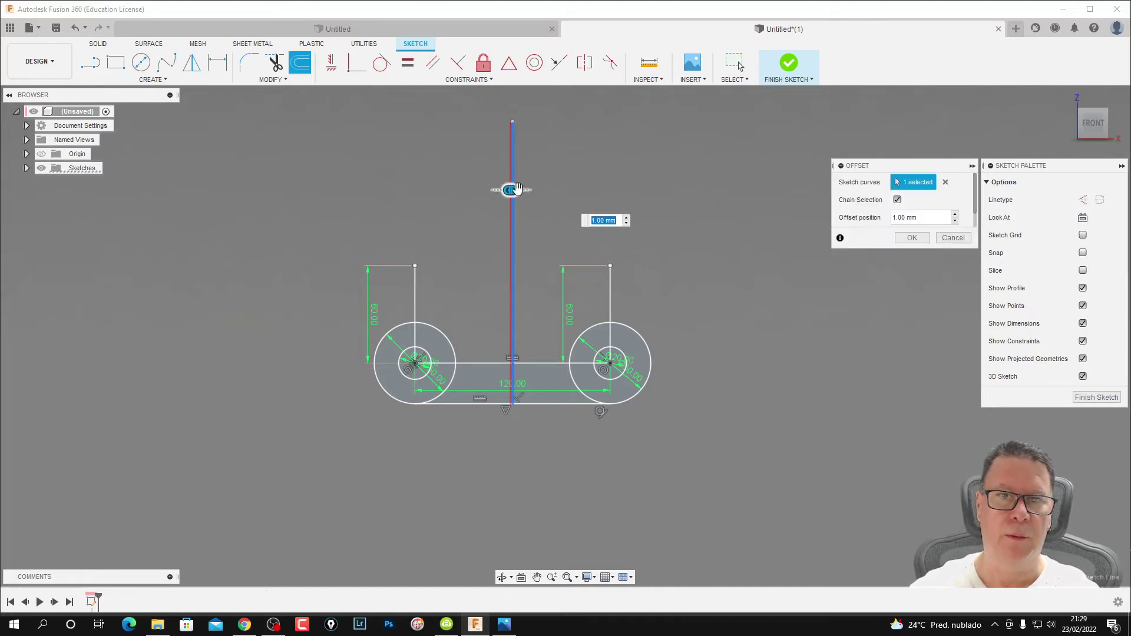
{"action": "left_click_drag", "start_coordinate": [512, 189], "coordinate": [542, 189]}
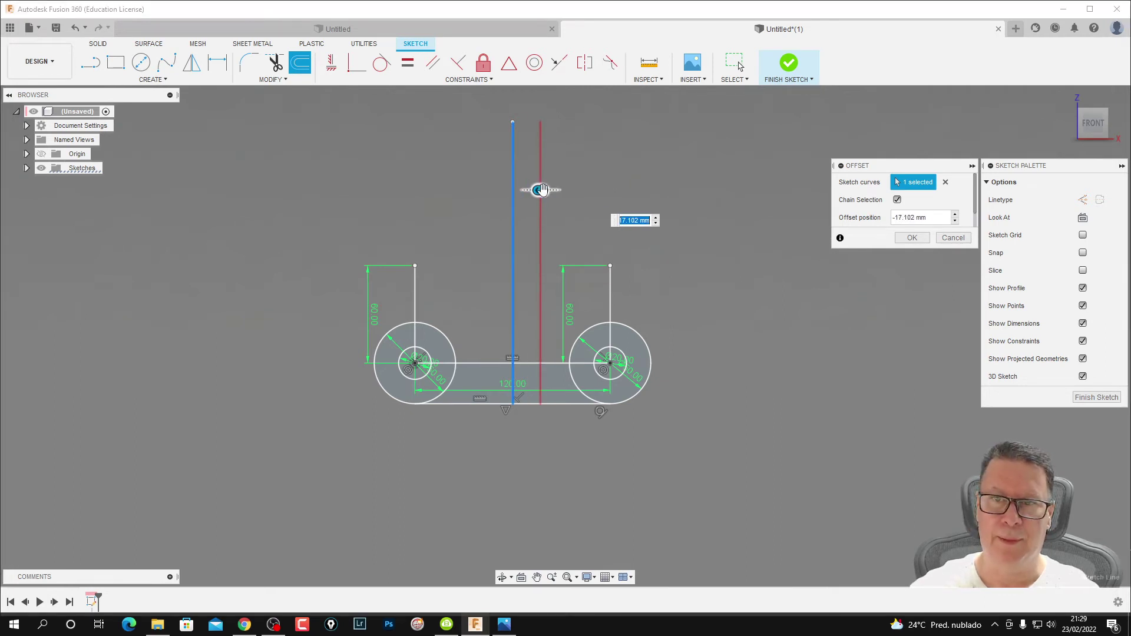
{"action": "type", "text": "30"}
{"action": "key", "text": "Return"}
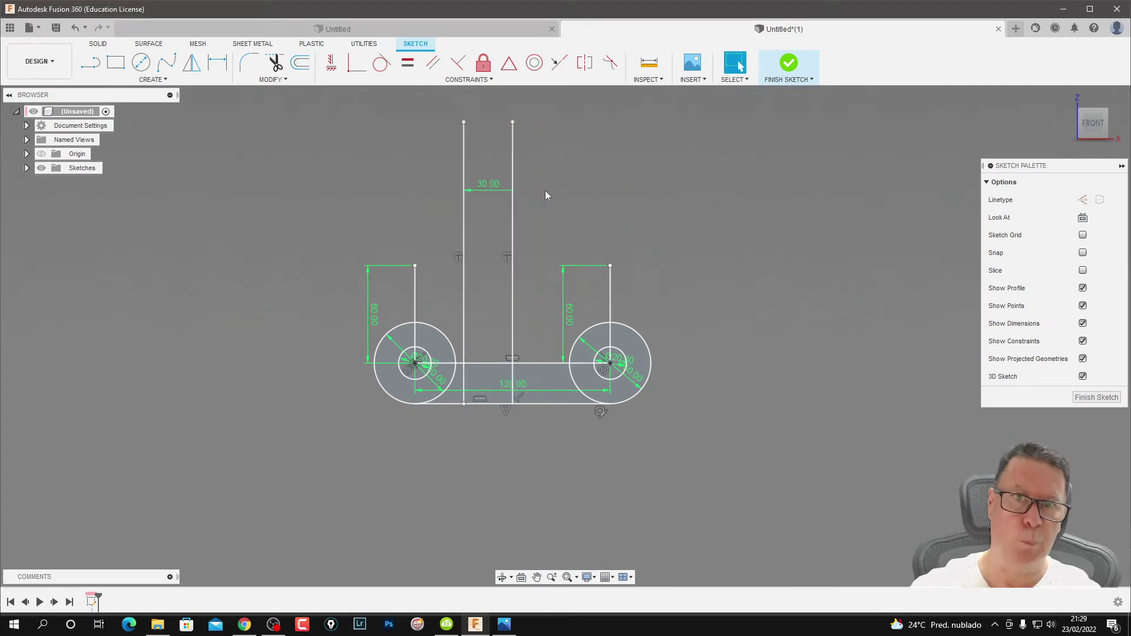
{"action": "key", "text": "o"}
{"action": "left_click", "coordinate": [512, 165]}
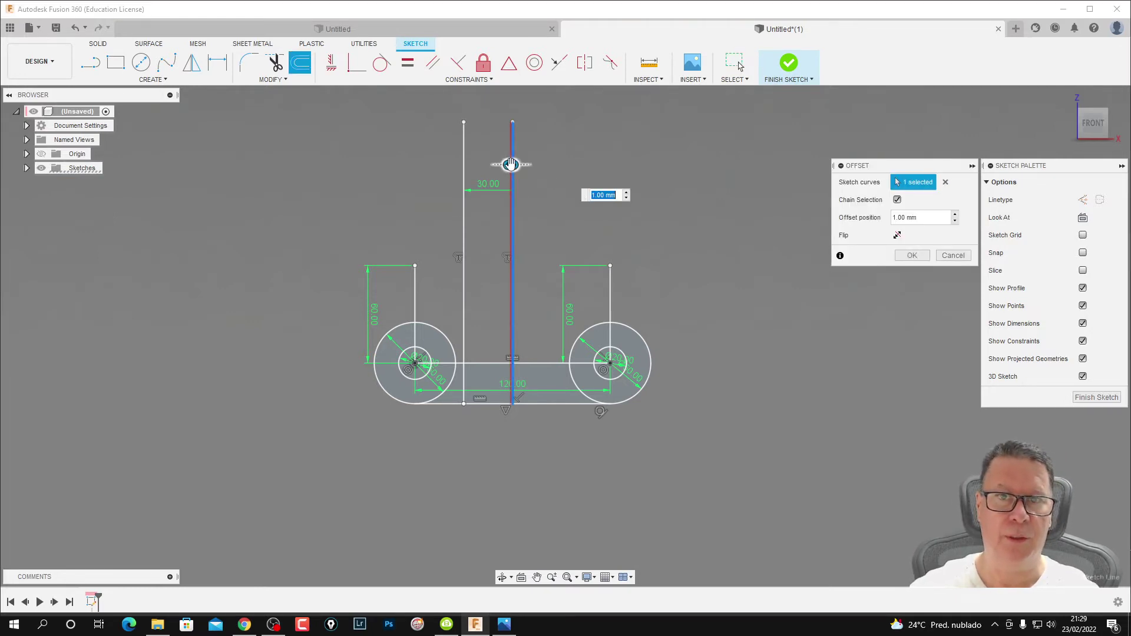
{"action": "left_click_drag", "start_coordinate": [510, 164], "coordinate": [557, 163]}
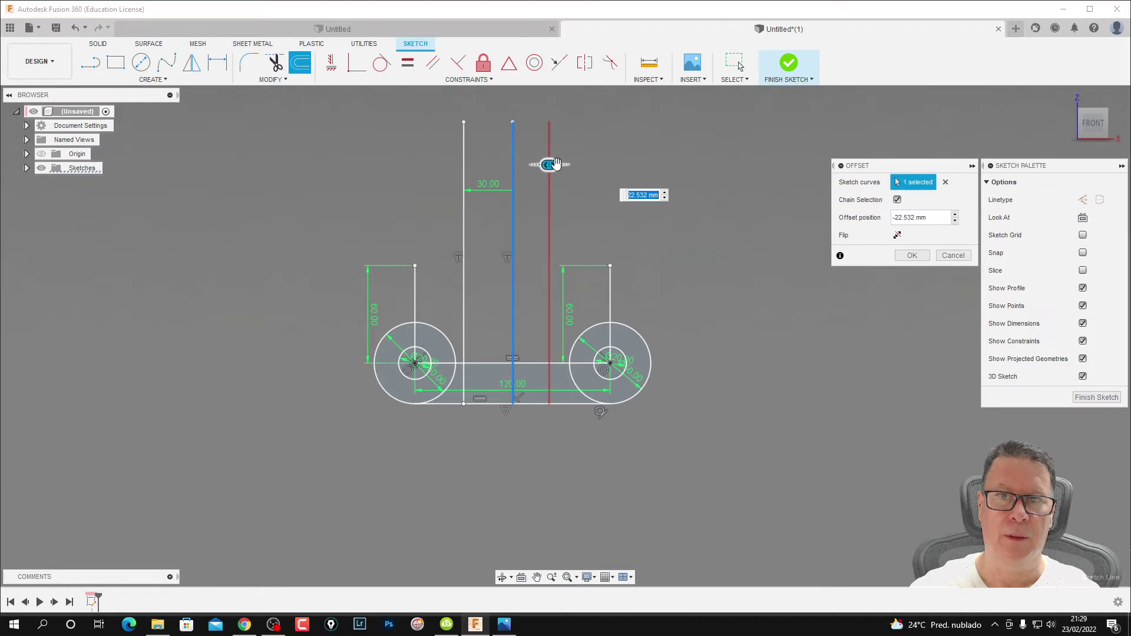
{"action": "type", "text": "30"}
{"action": "key", "text": "Return"}
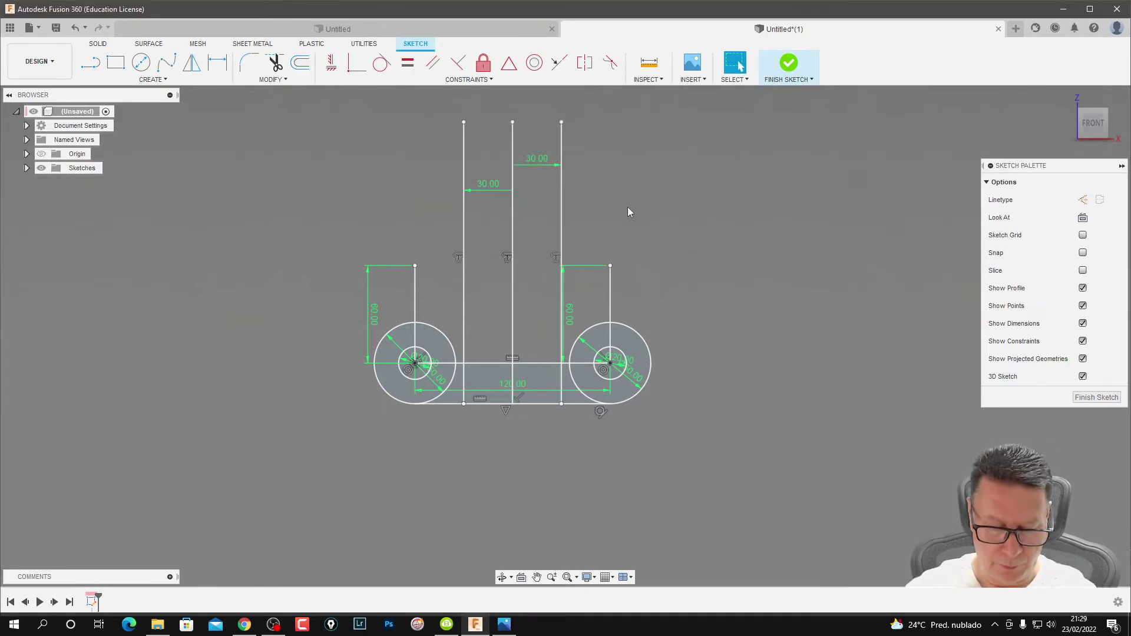
Join the tops of the 60 mm lines and trim the vertical lines above it.
{"action": "key", "text": "l"}
{"action": "left_click", "coordinate": [610, 265]}
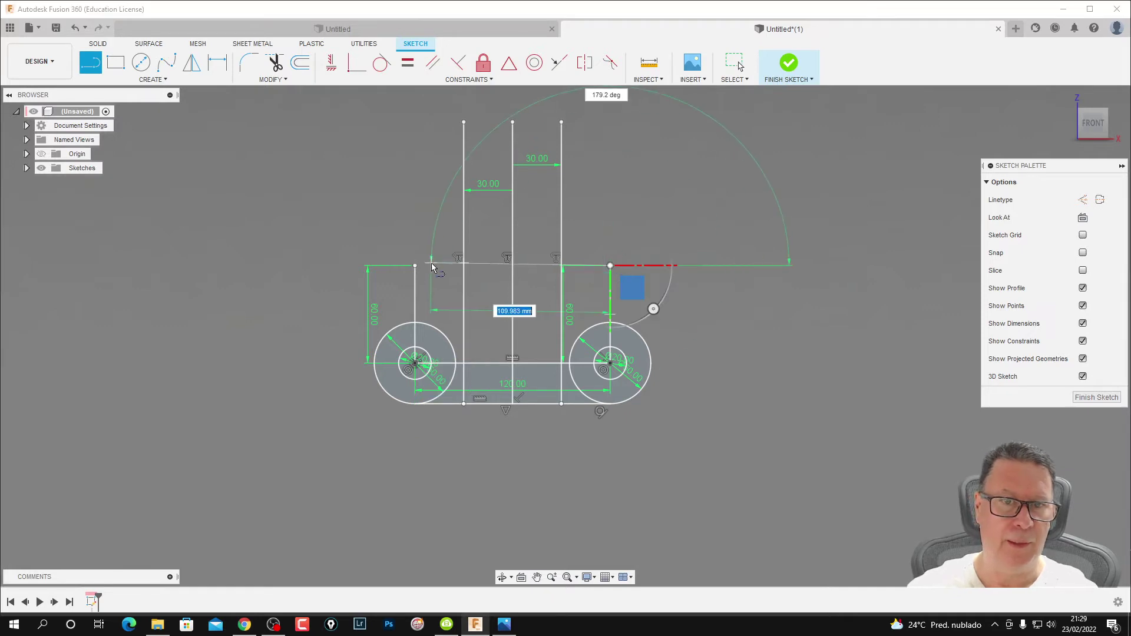
{"action": "key", "text": "Escape"}
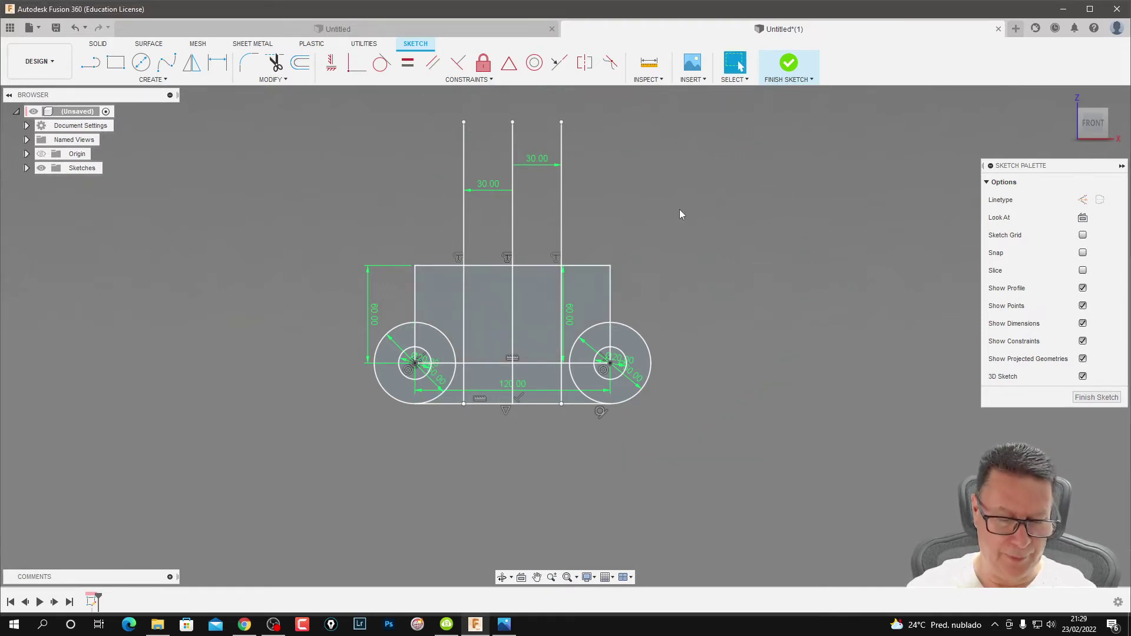
{"action": "key", "text": "t"}
{"action": "left_click_drag", "start_coordinate": [564, 217], "coordinate": [443, 211]}
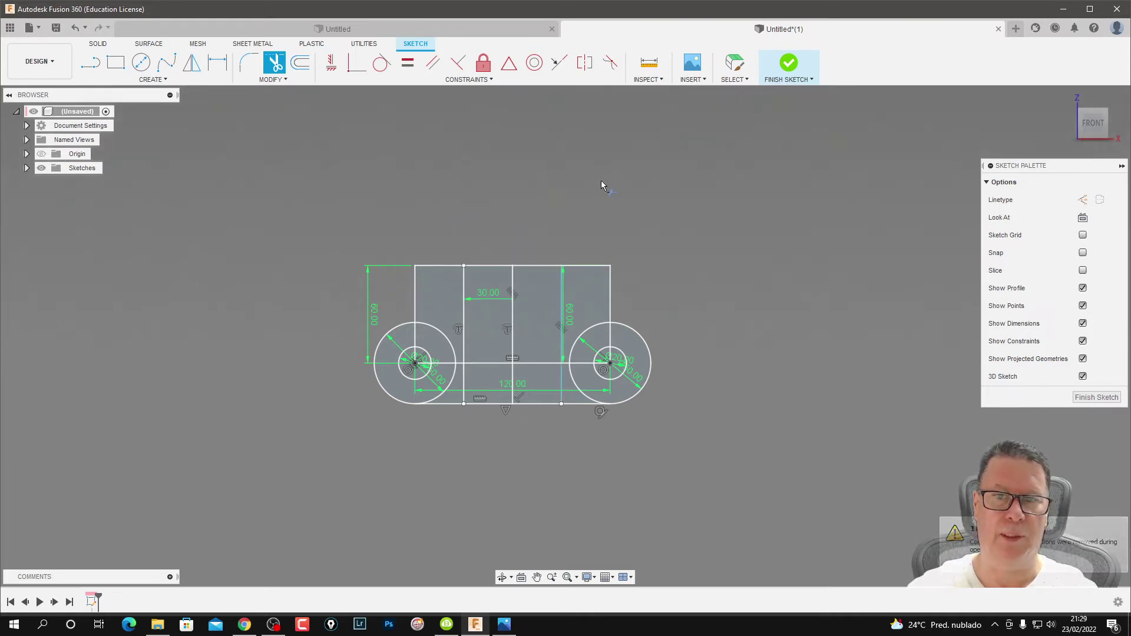
{"action": "scroll", "coordinate": [492, 270], "scroll_direction": "down", "scroll_amount": 1}
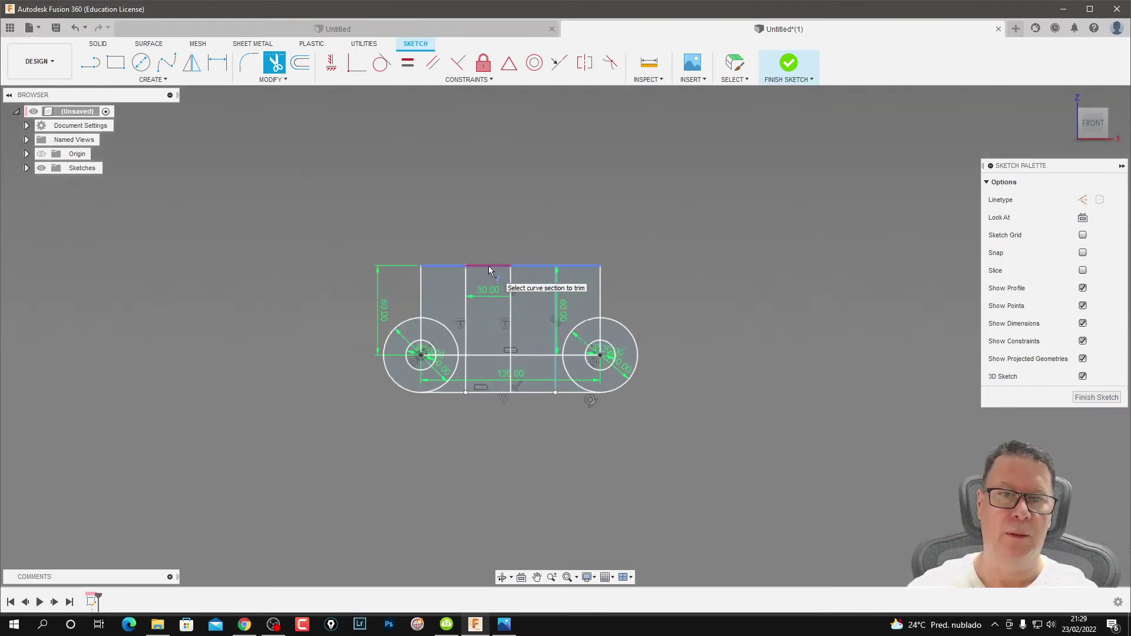
{"action": "scroll", "coordinate": [489, 270], "scroll_direction": "up", "scroll_amount": 2}
{"action": "scroll", "coordinate": [489, 269], "scroll_direction": "up", "scroll_amount": 1}
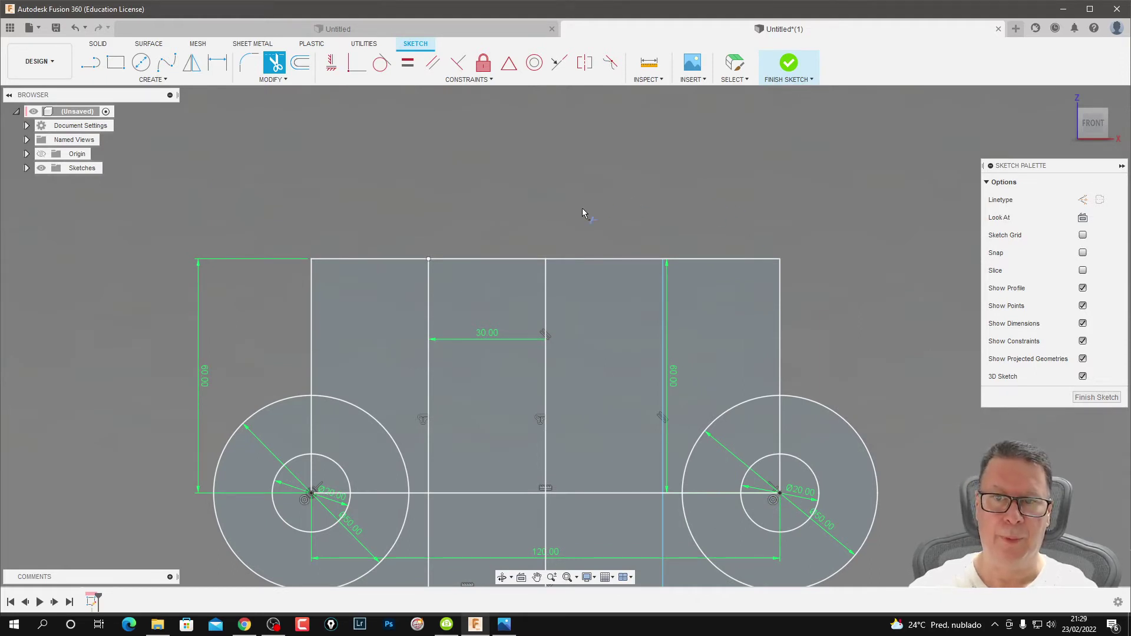
{"action": "key", "text": "Escape"}
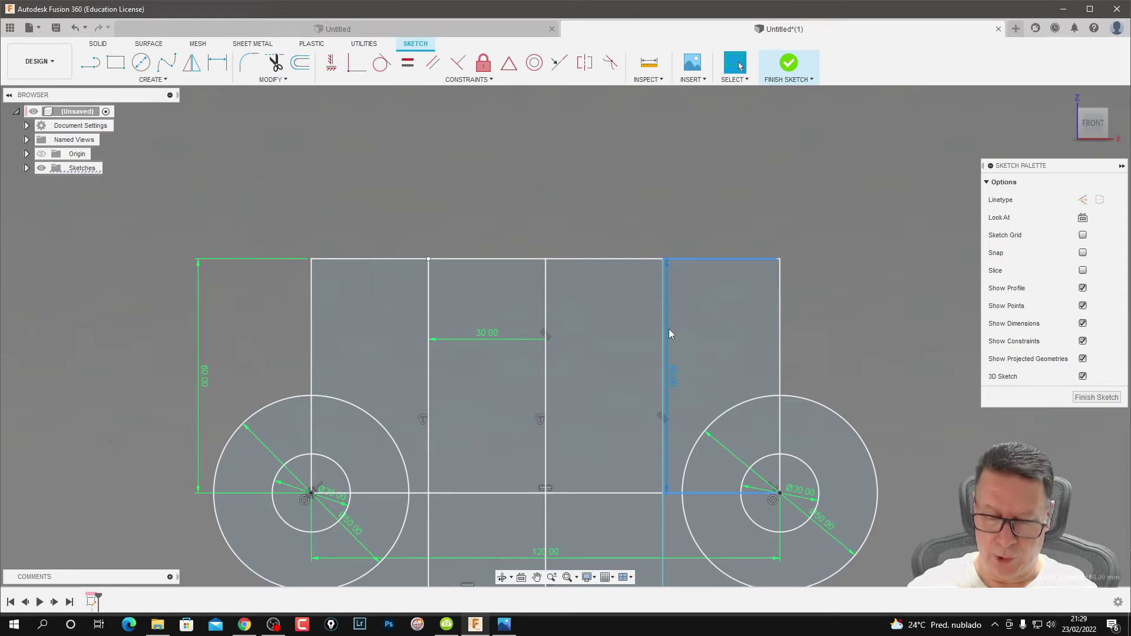
Delete the 30 mm and 60 mm dimensions from the sketch.
{"action": "left_click", "coordinate": [503, 339]}
{"action": "key", "text": "Delete"}
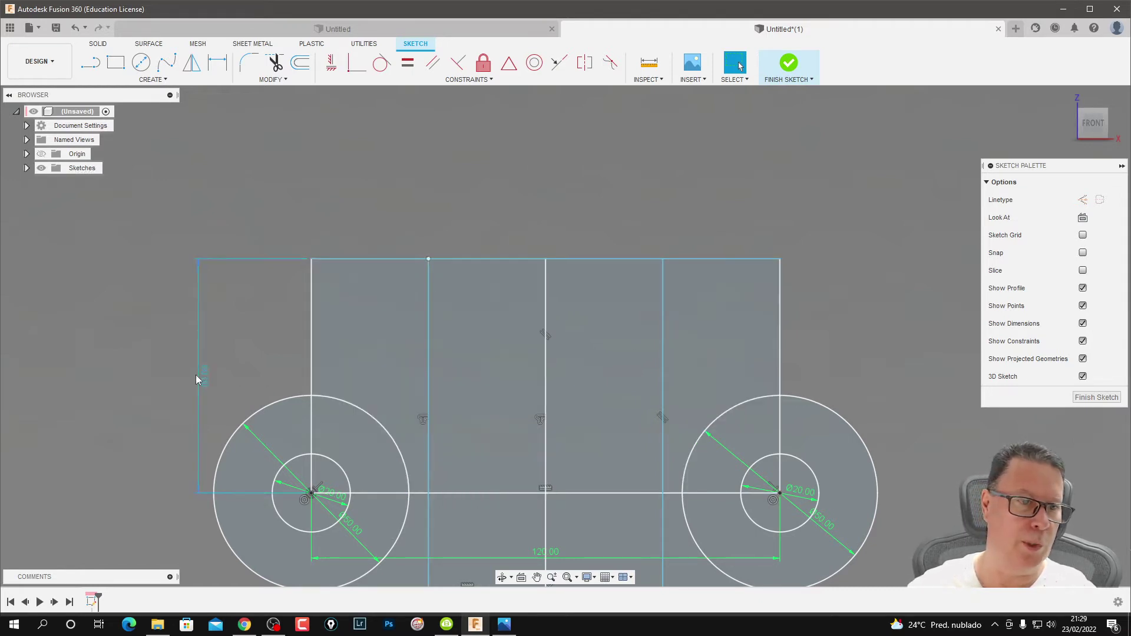
{"action": "left_click", "coordinate": [196, 377]}
{"action": "key", "text": "Delete"}
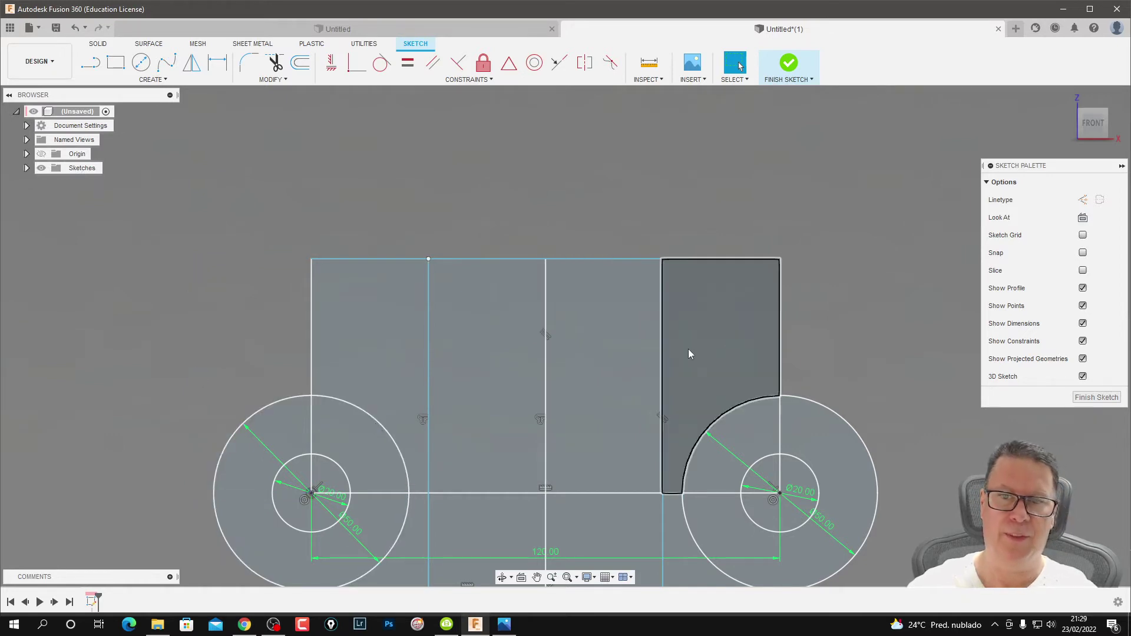
{"action": "middle_click_drag", "start_coordinate": [596, 334], "coordinate": [564, 245]}
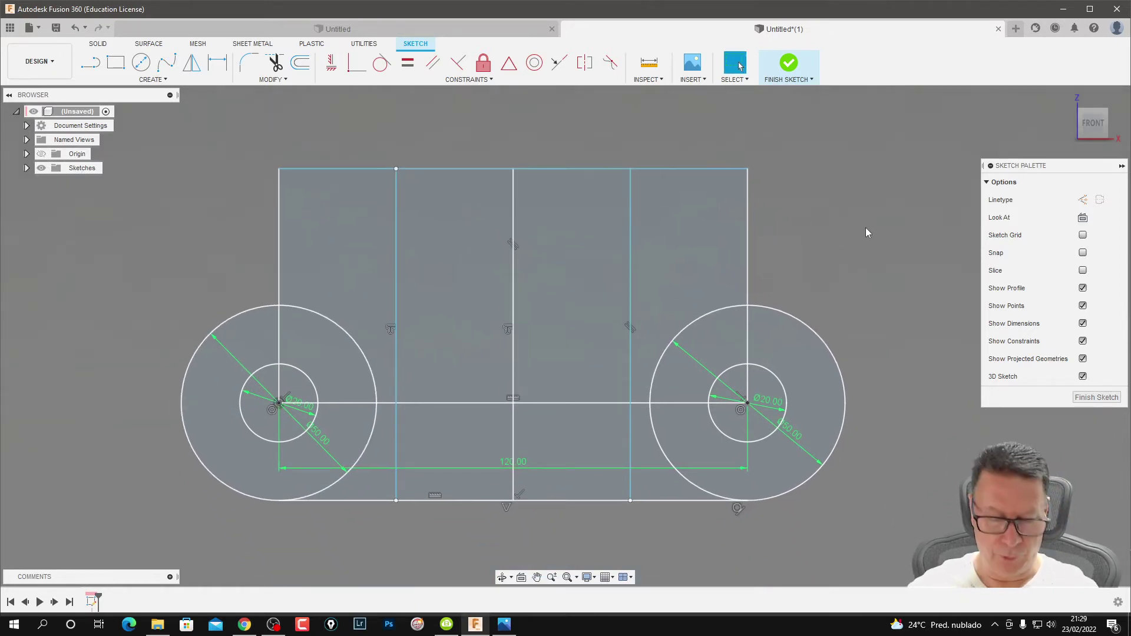
{"action": "key", "text": "l"}
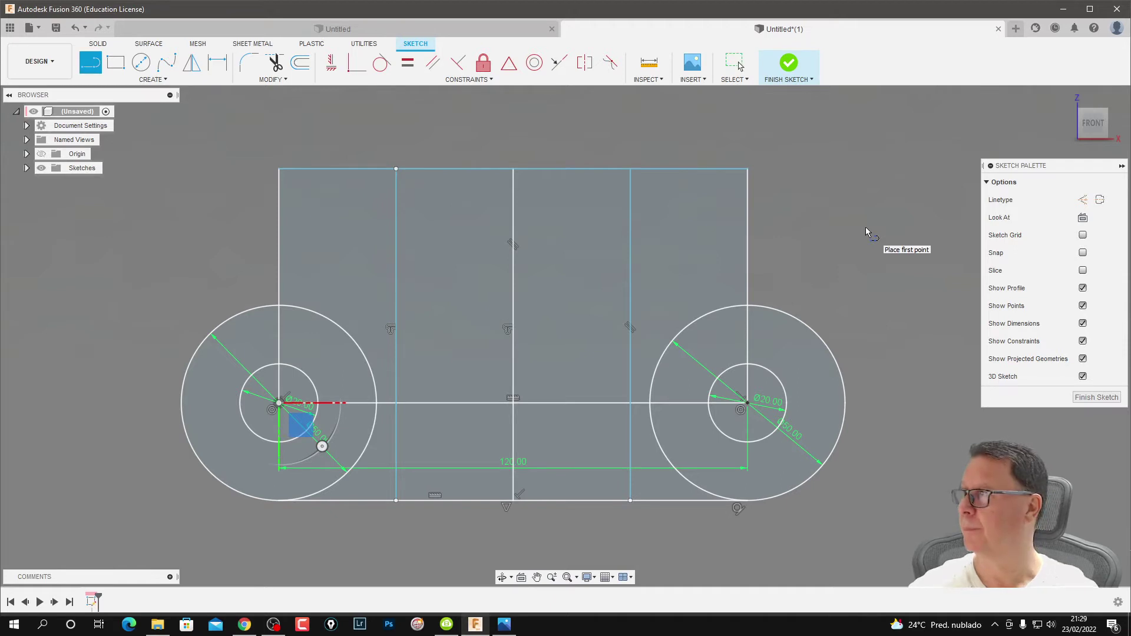
Draw an angled line from the right outer circle to the top edge, constrained tangent to the circle.
{"action": "left_click", "coordinate": [836, 360]}
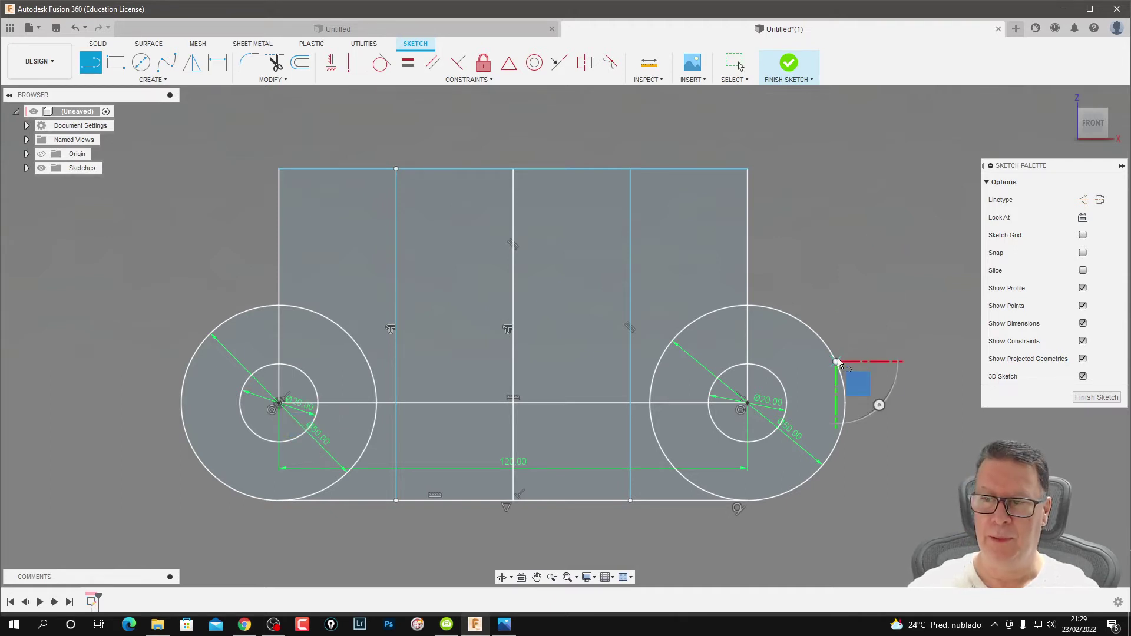
{"action": "left_click", "coordinate": [634, 169]}
{"action": "key", "text": "Escape"}
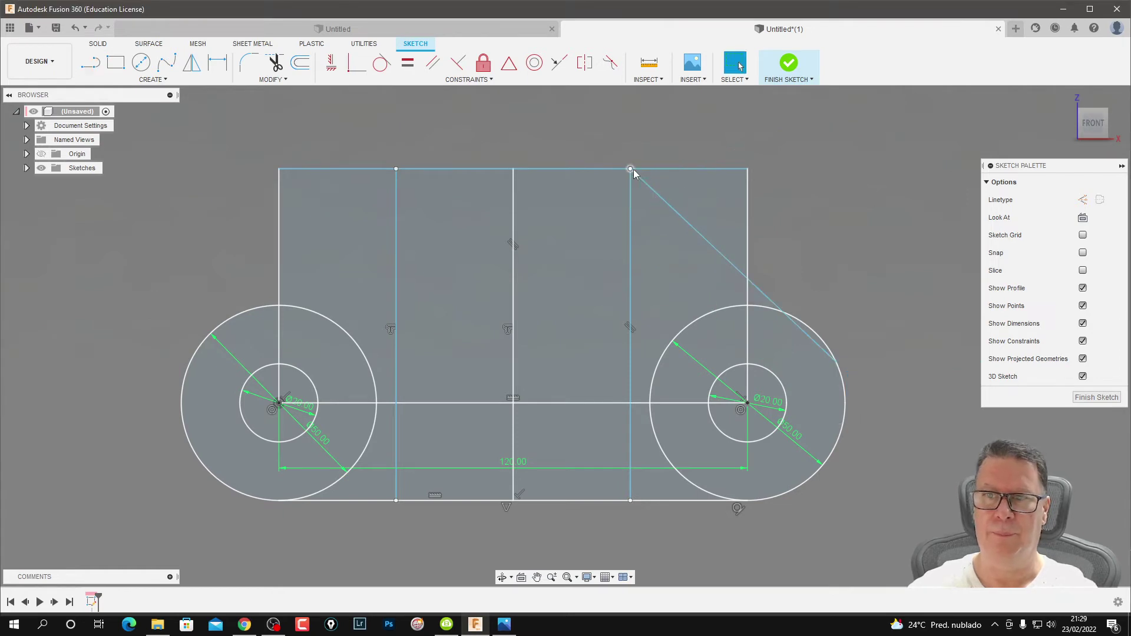
{"action": "left_click", "coordinate": [382, 62]}
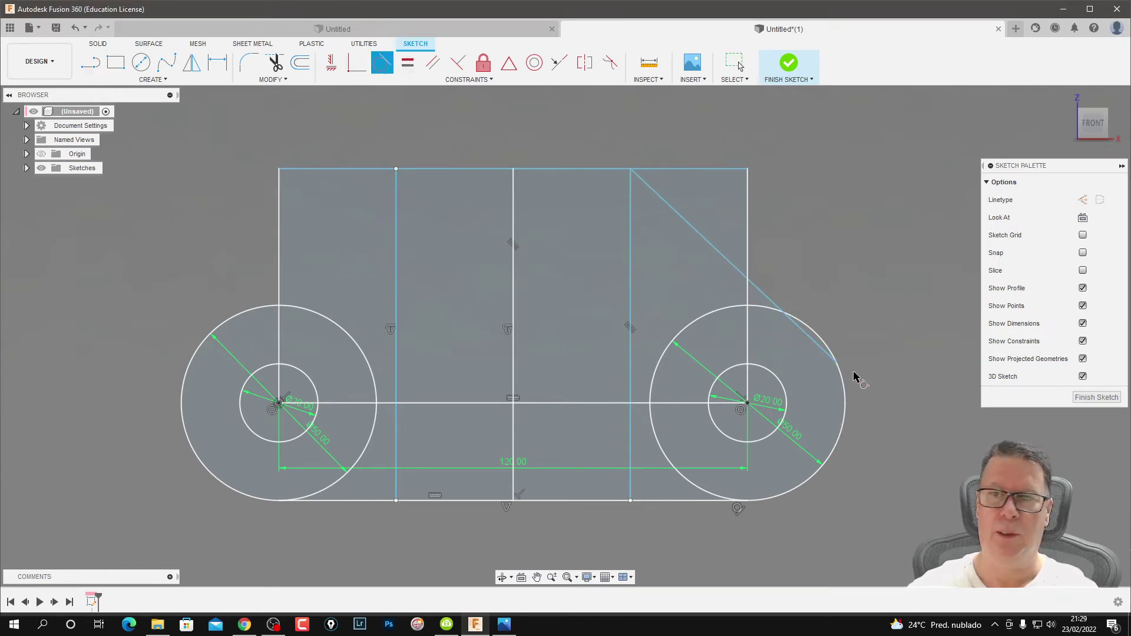
{"action": "left_click", "coordinate": [776, 305]}
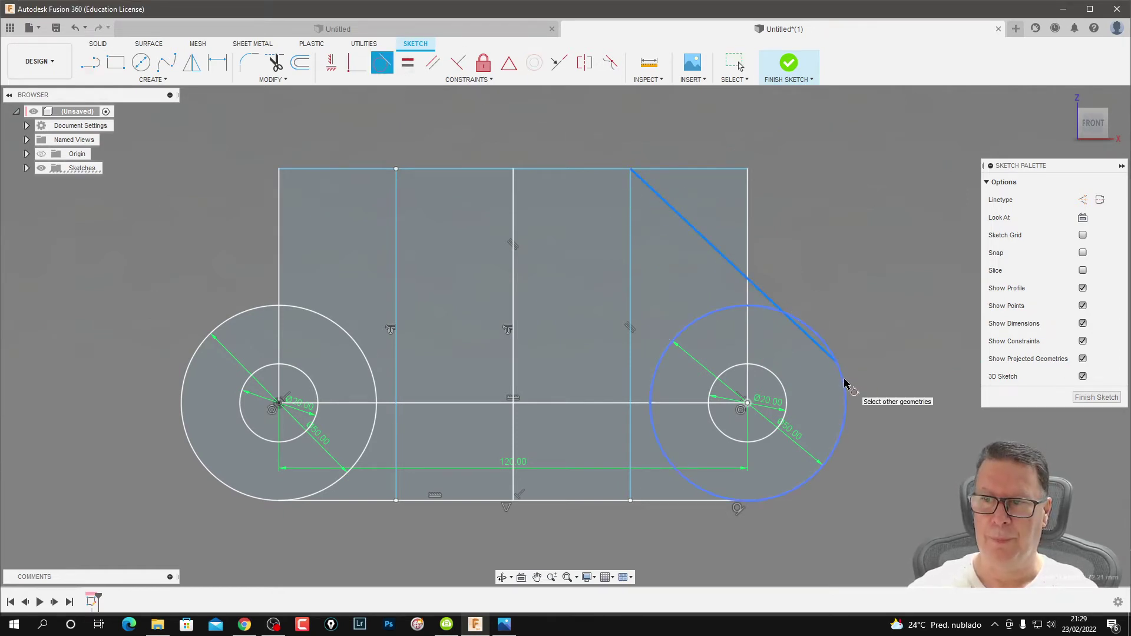
{"action": "left_click", "coordinate": [844, 382]}
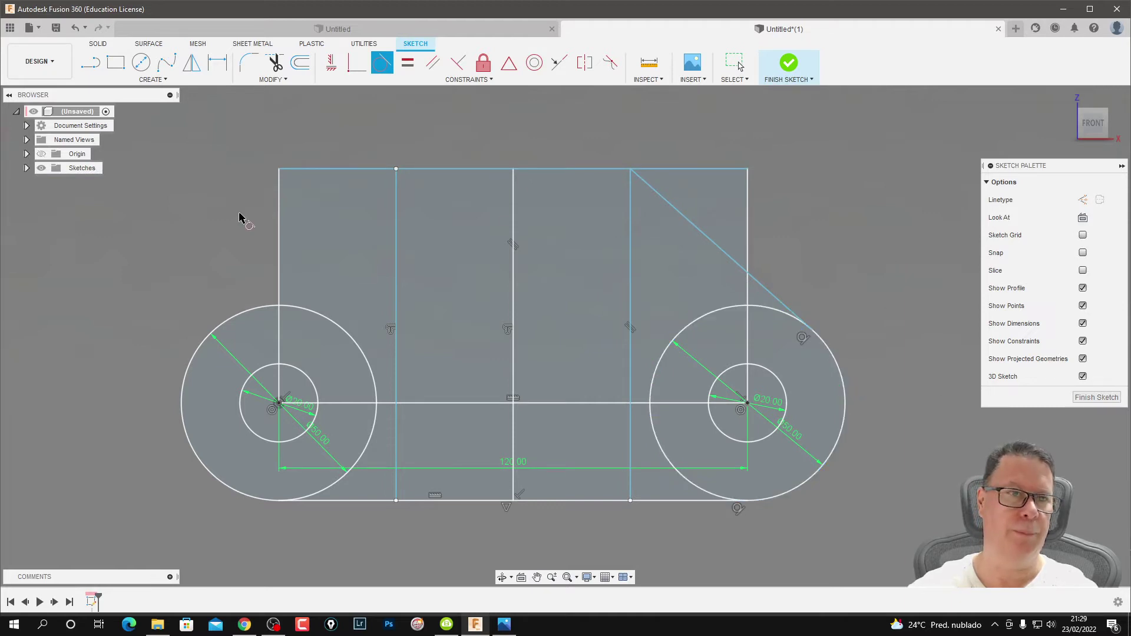
{"action": "key", "text": "Escape"}
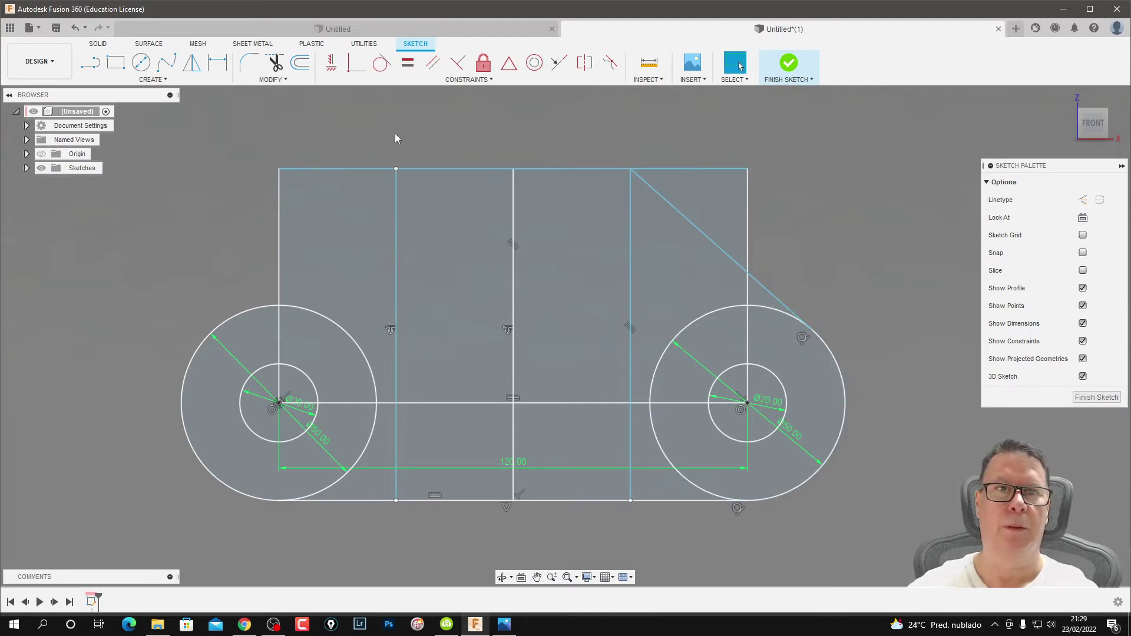
Mirror the angled line about the vertical centre line onto the left outer circle.
{"action": "left_click", "coordinate": [187, 82]}
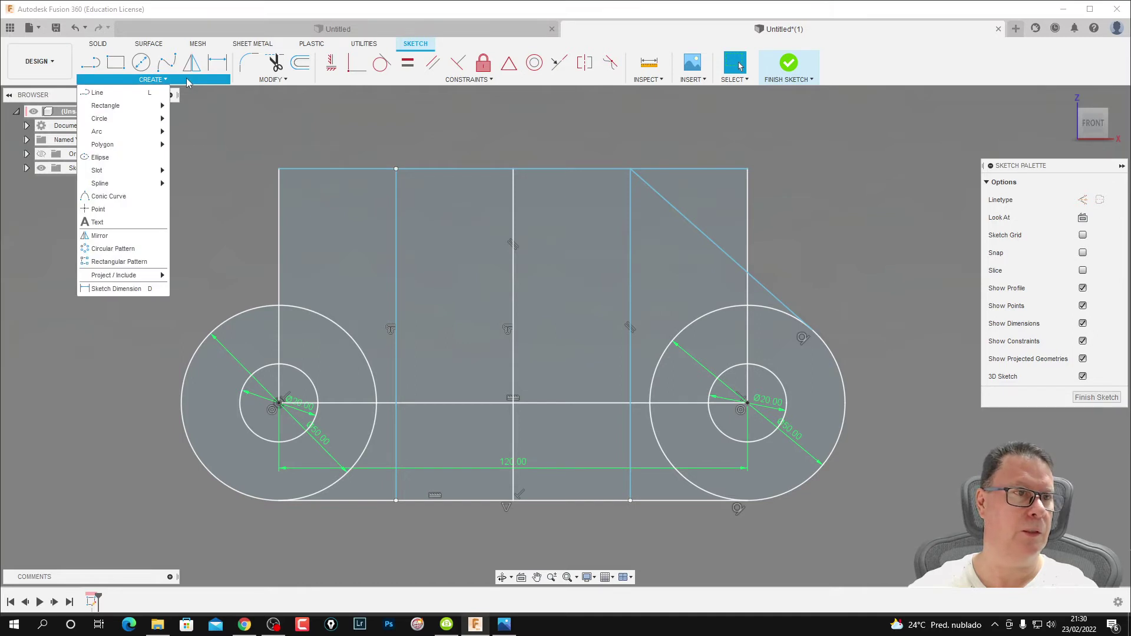
{"action": "left_click", "coordinate": [132, 236]}
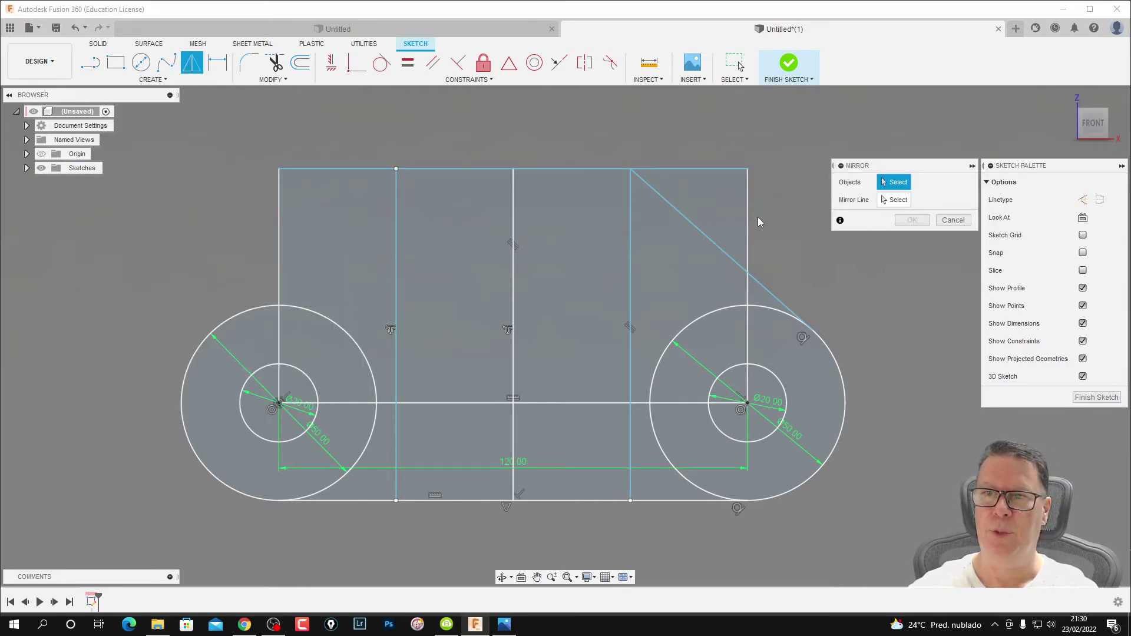
{"action": "left_click", "coordinate": [697, 227]}
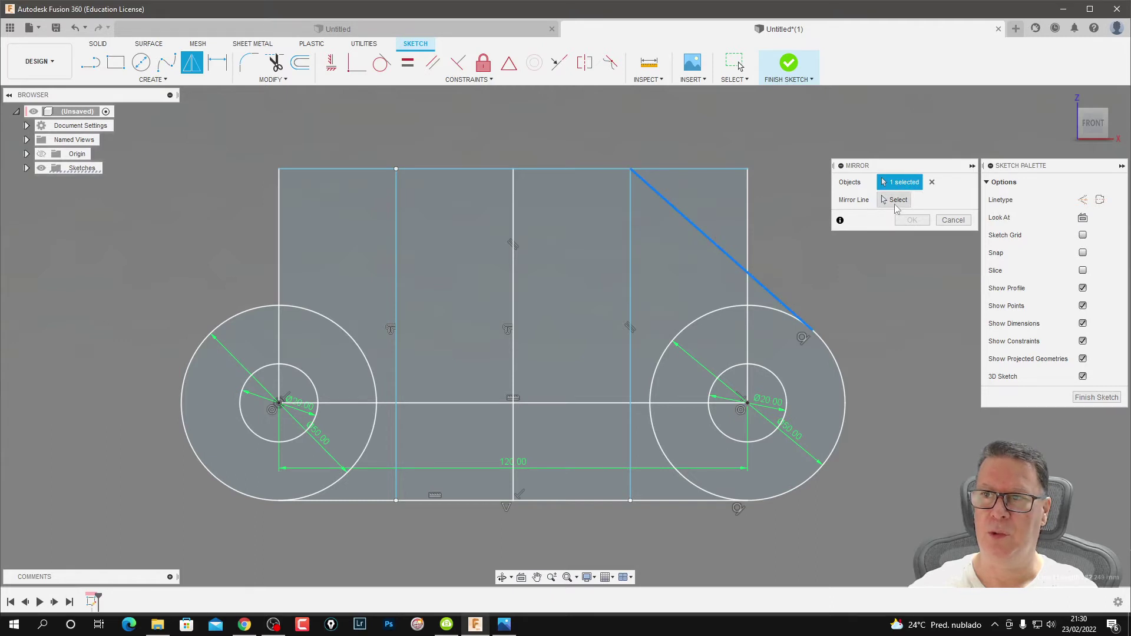
{"action": "left_click", "coordinate": [513, 217]}
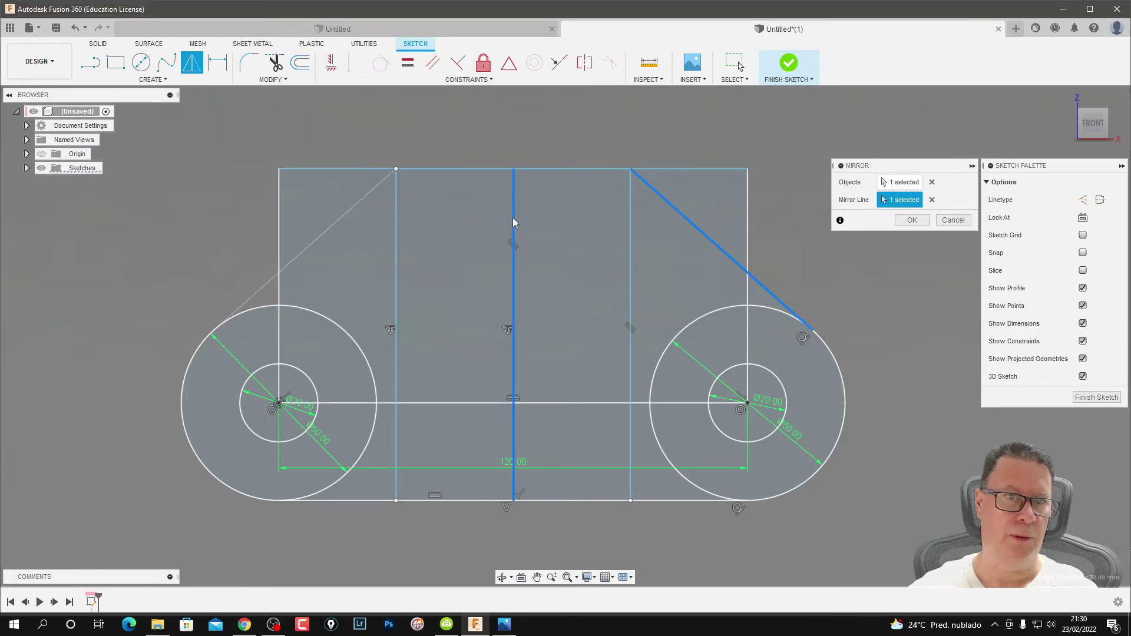
{"action": "left_click", "coordinate": [912, 221]}
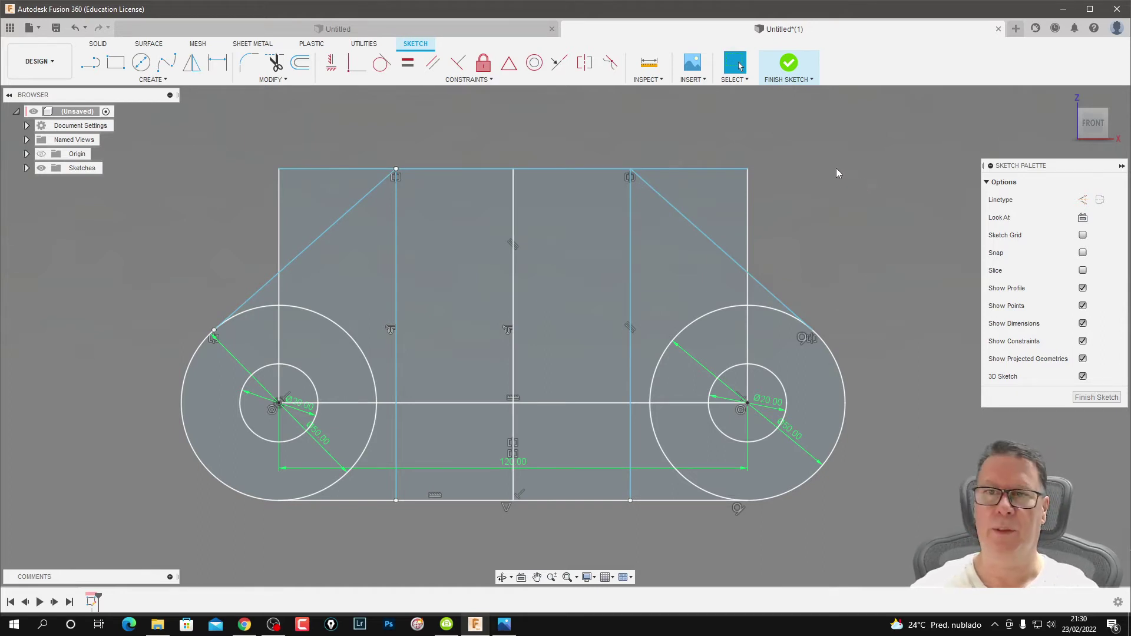
Remove the frame's right edge, undoing a mistaken top-edge trim.
{"action": "key", "text": "t"}
{"action": "left_click", "coordinate": [747, 288]}
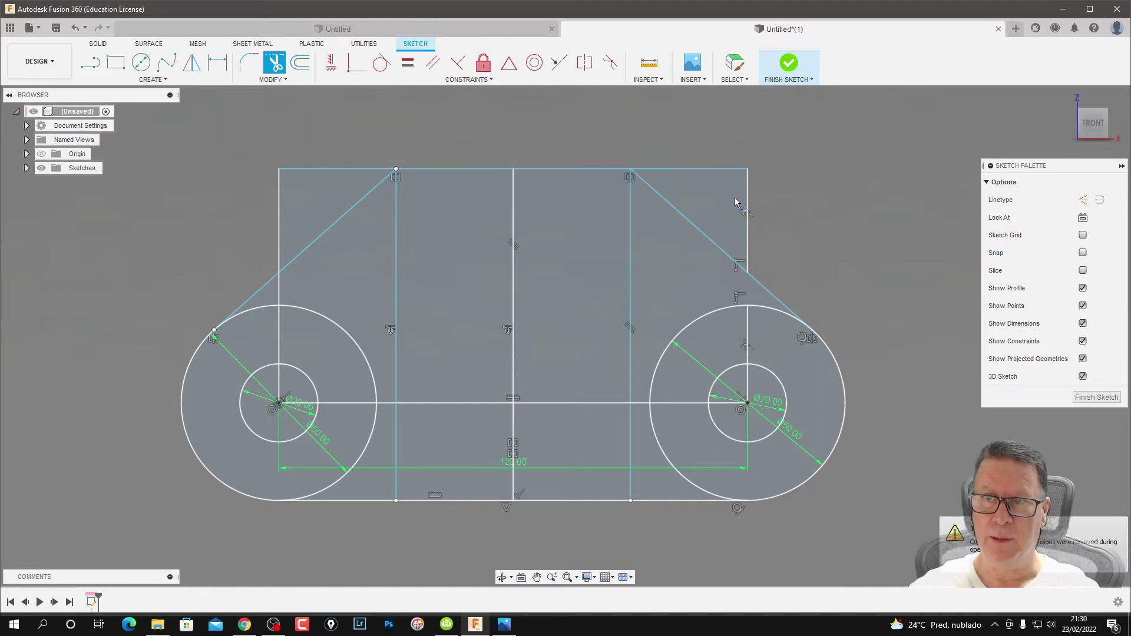
{"action": "left_click", "coordinate": [453, 169]}
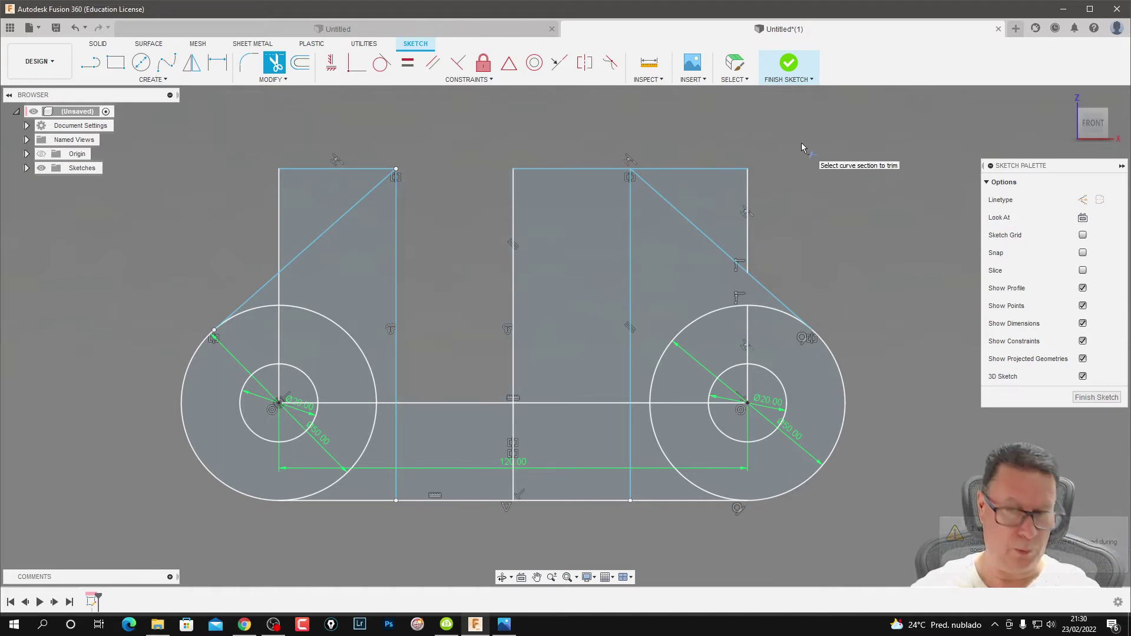
{"action": "key", "text": "Escape"}
{"action": "key", "text": "ctrl+z"}
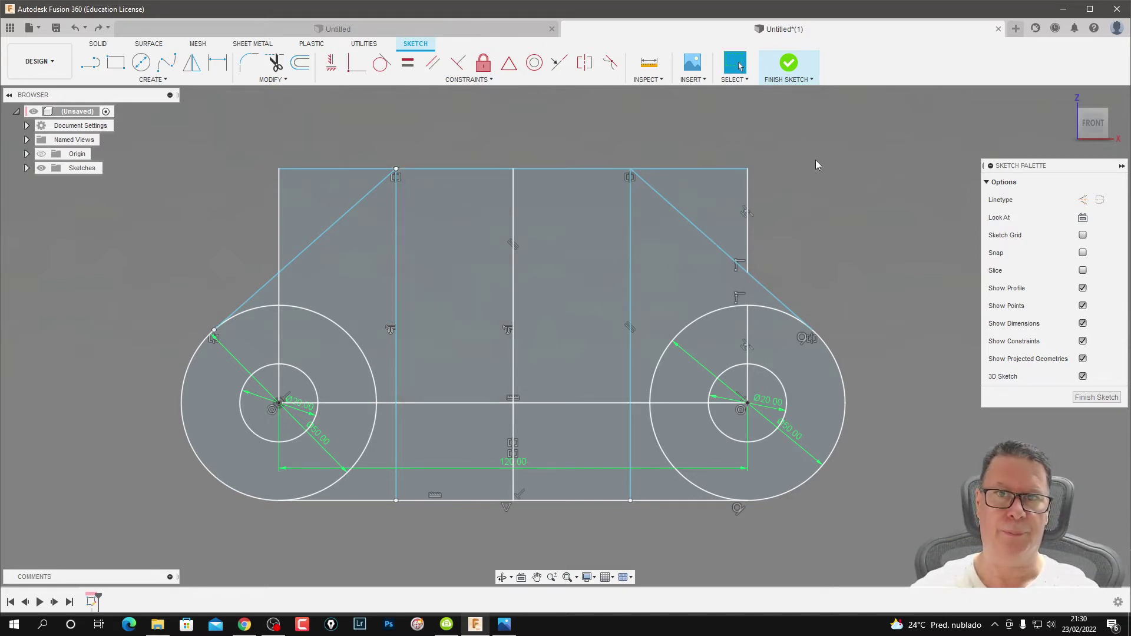
{"action": "left_click", "coordinate": [746, 200]}
{"action": "key", "text": "Delete"}
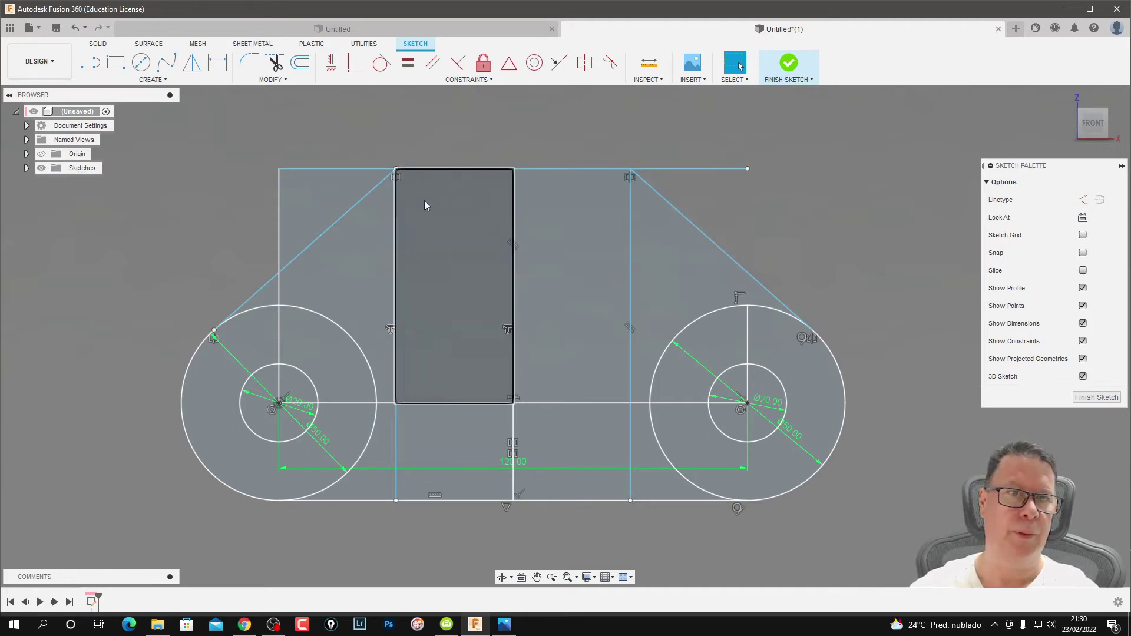
Delete the frame's left edge and trim the top edge beyond both diagonals.
{"action": "left_click", "coordinate": [283, 203]}
{"action": "left_click", "coordinate": [279, 206]}
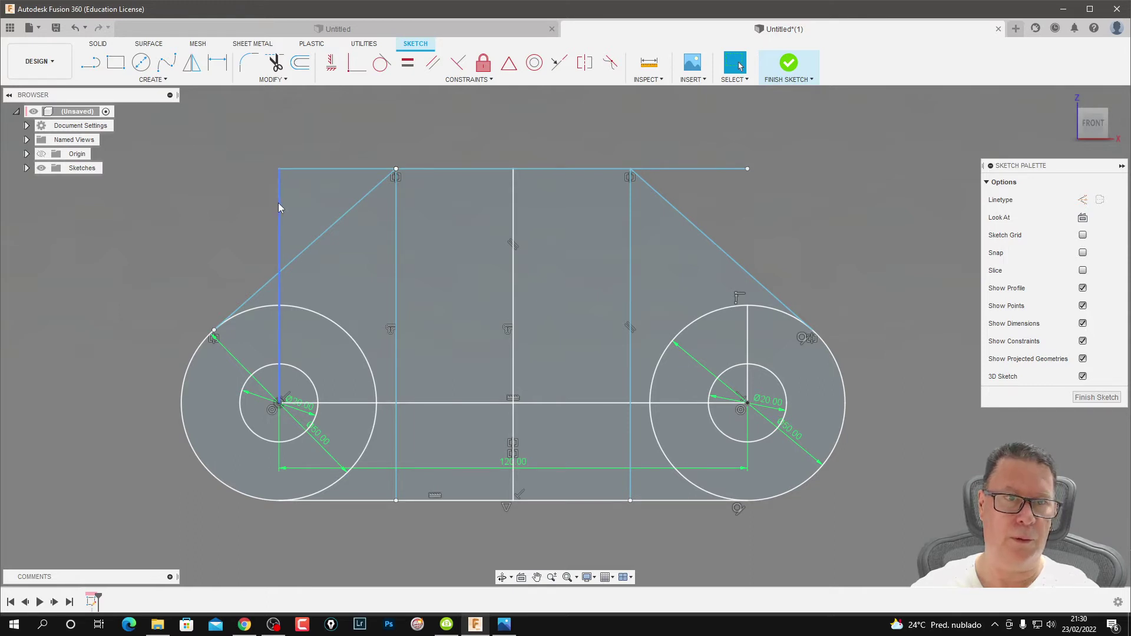
{"action": "left_click", "coordinate": [279, 204]}
{"action": "key", "text": "Delete"}
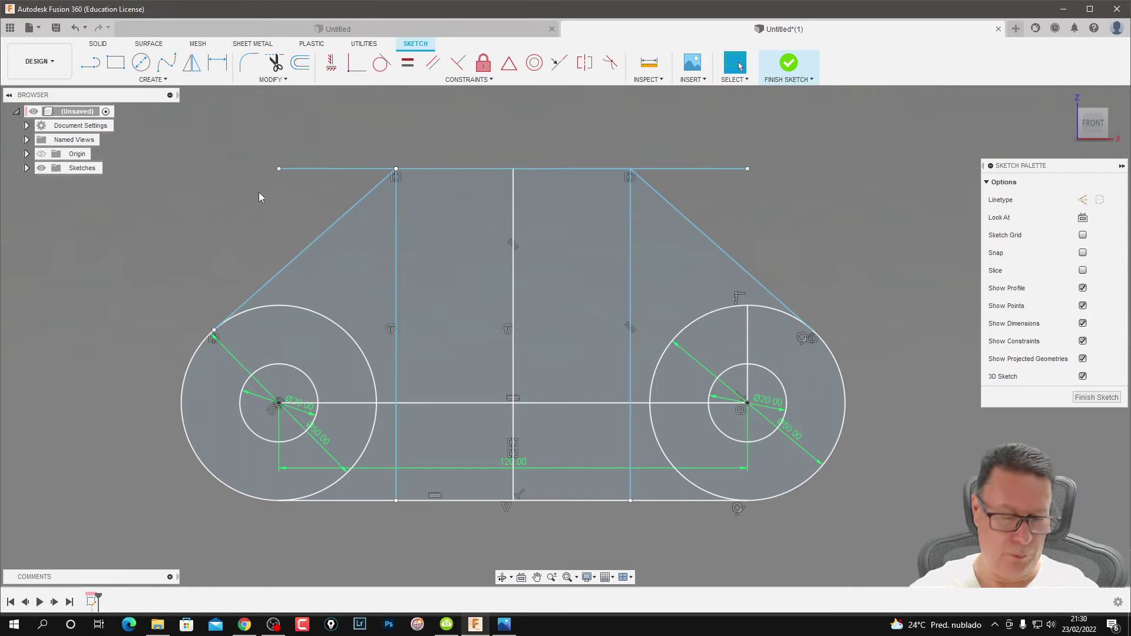
{"action": "key", "text": "t"}
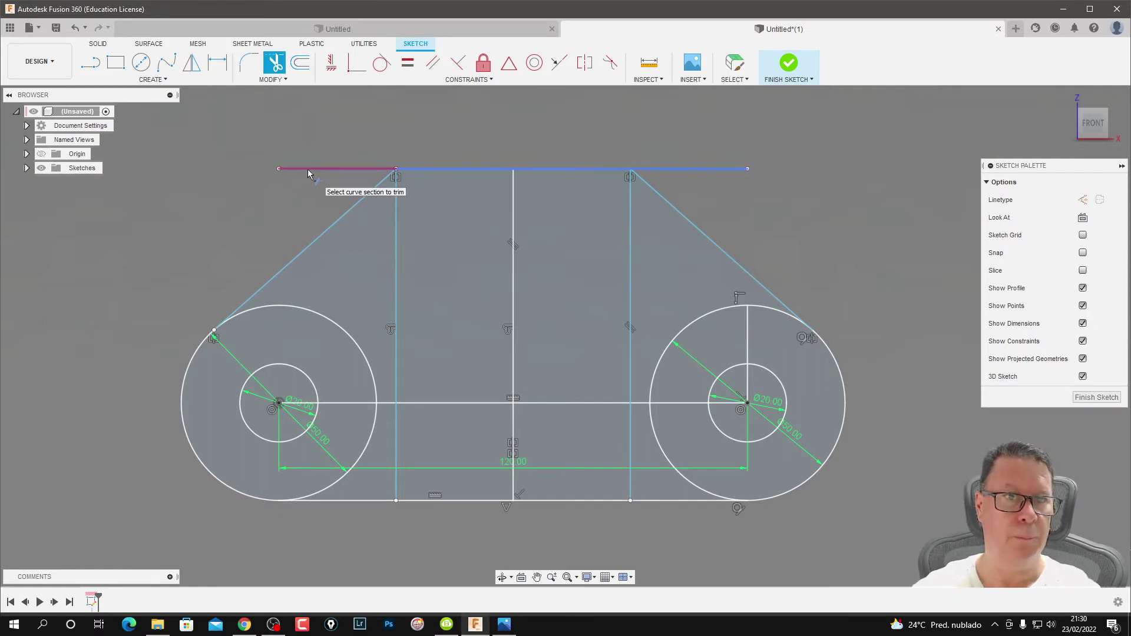
{"action": "left_click", "coordinate": [308, 168]}
{"action": "left_click", "coordinate": [706, 171]}
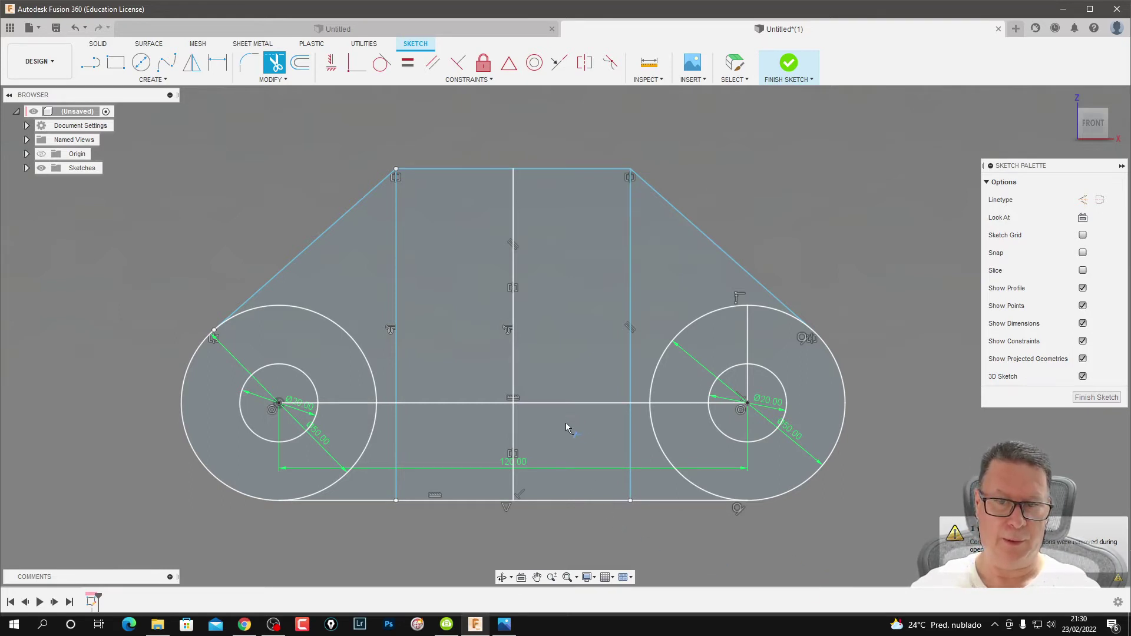
{"action": "key", "text": "Escape"}
Delete the horizontal centre line and the three interior vertical lines.
{"action": "left_click", "coordinate": [557, 405]}
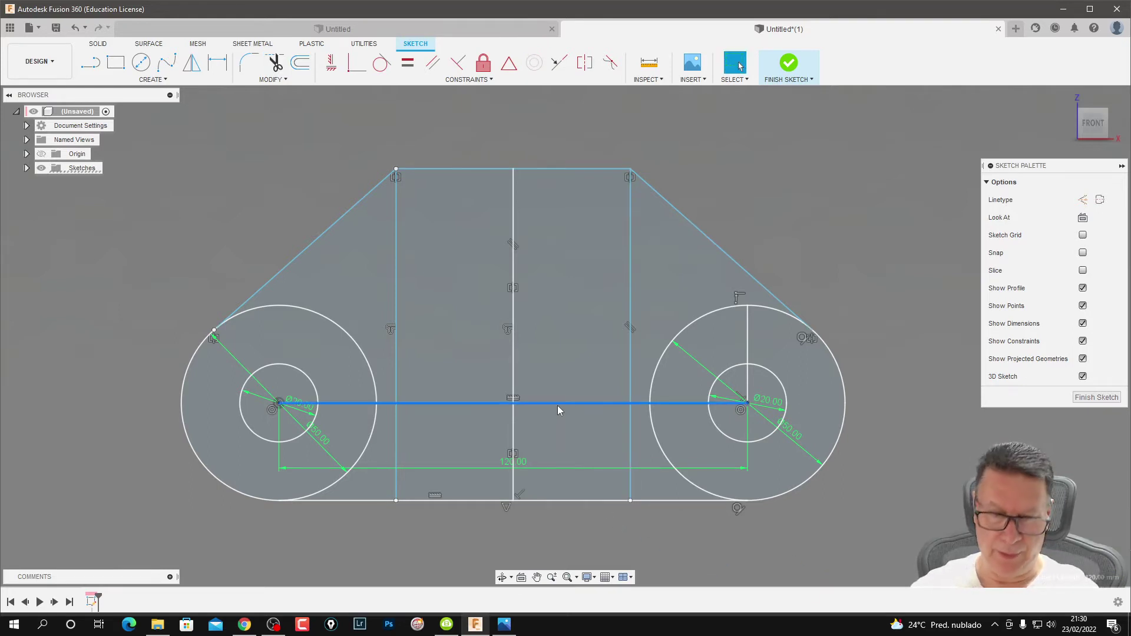
{"action": "key", "text": "Delete"}
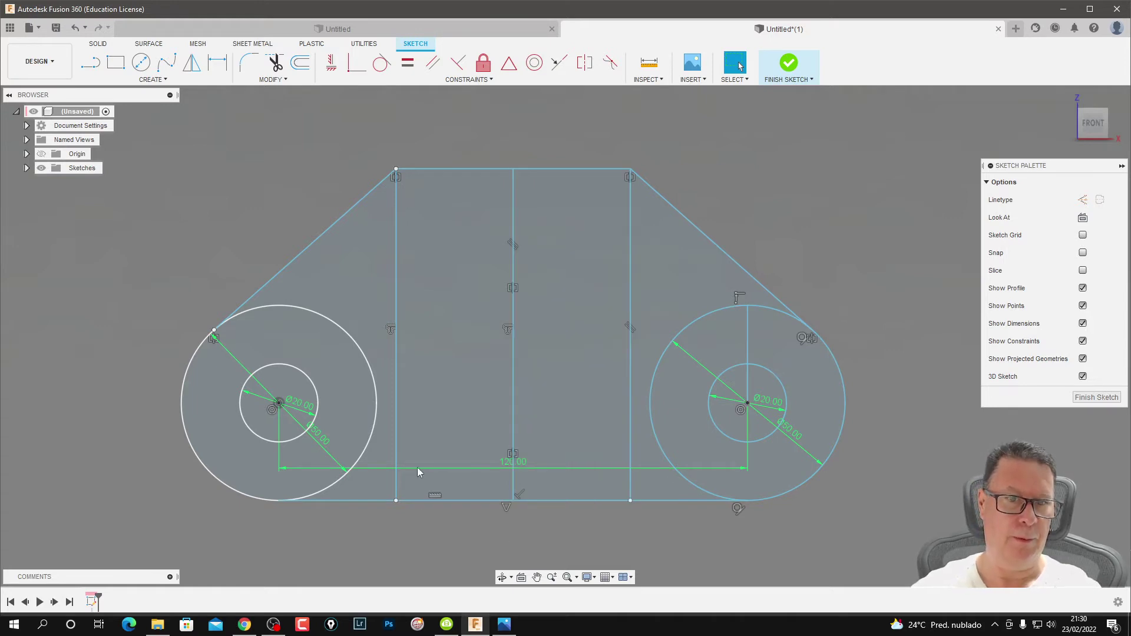
{"action": "left_click", "coordinate": [398, 283]}
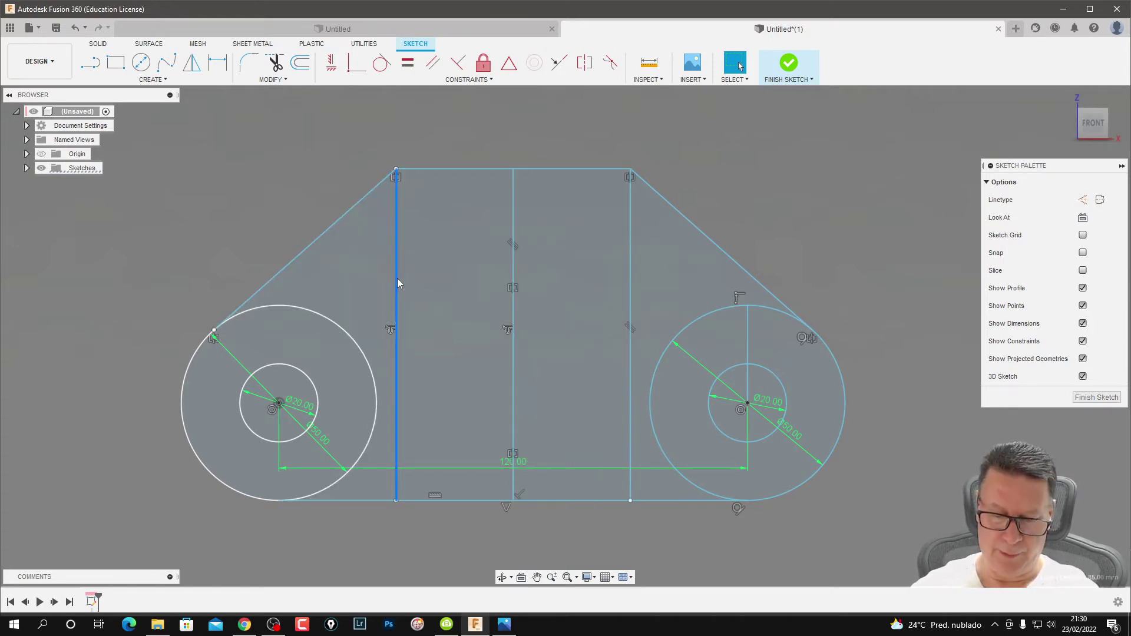
{"action": "key", "text": "Delete"}
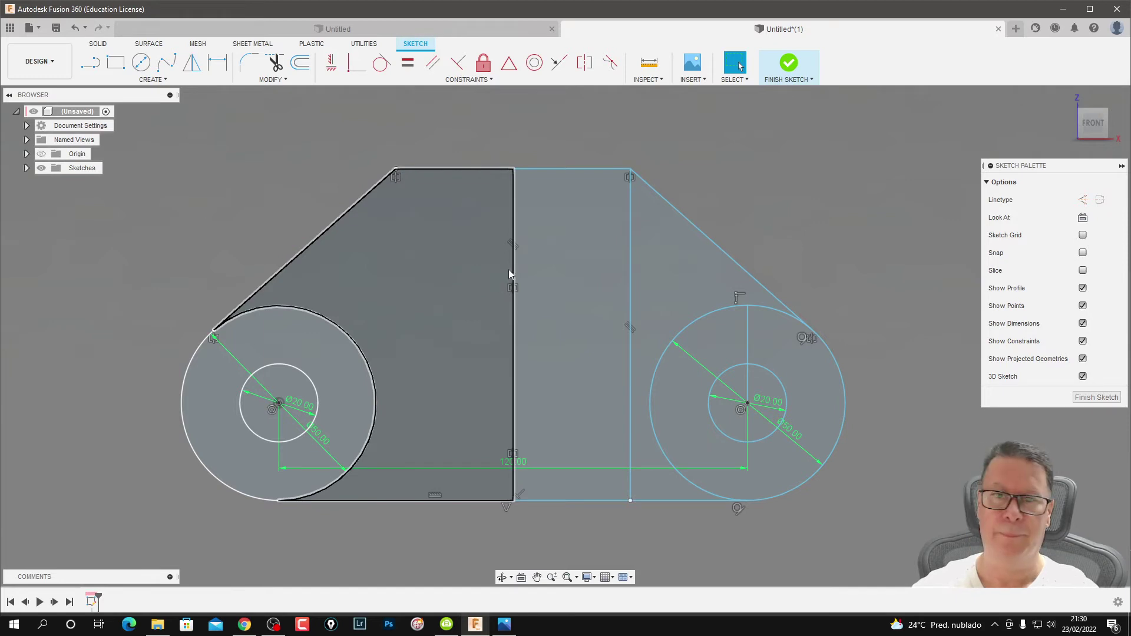
{"action": "left_click", "coordinate": [514, 242]}
{"action": "key", "text": "Delete"}
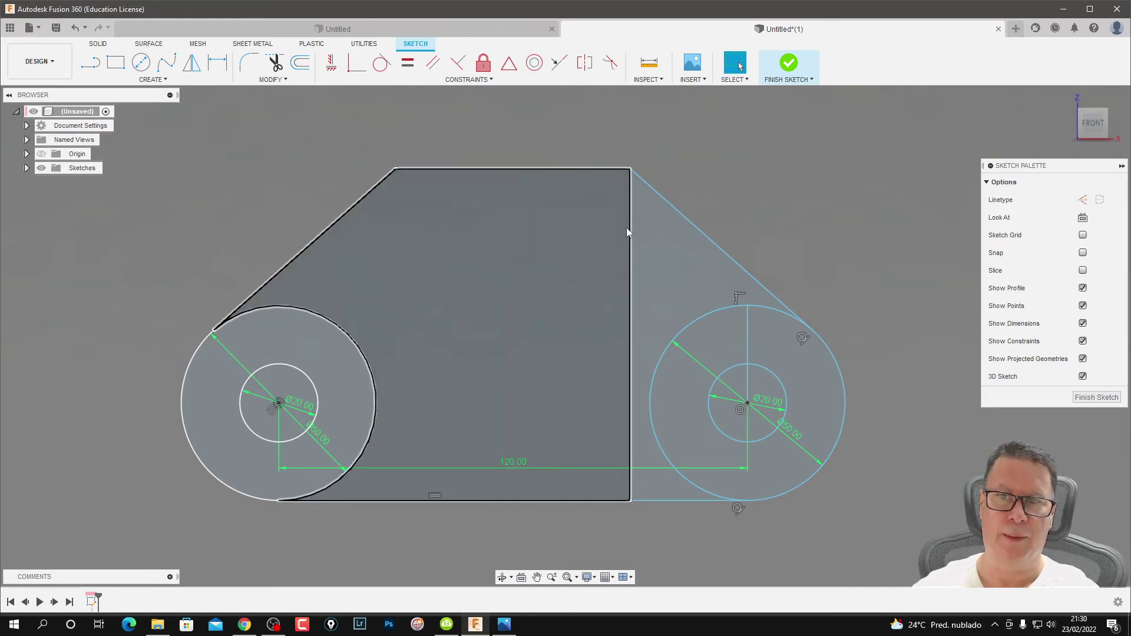
{"action": "left_click", "coordinate": [630, 224]}
{"action": "key", "text": "Delete"}
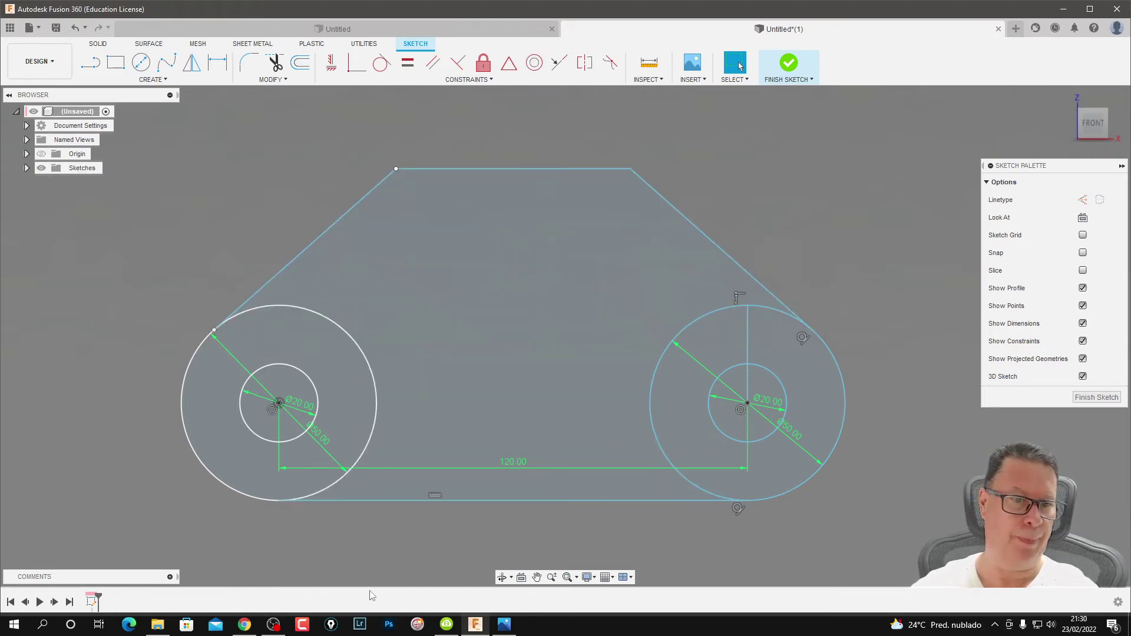
Delete the Ø50, Ø20, 120 and right Ø50 dimensions and the right circle's inner line, then finish the sketch.
{"action": "left_click", "coordinate": [317, 439]}
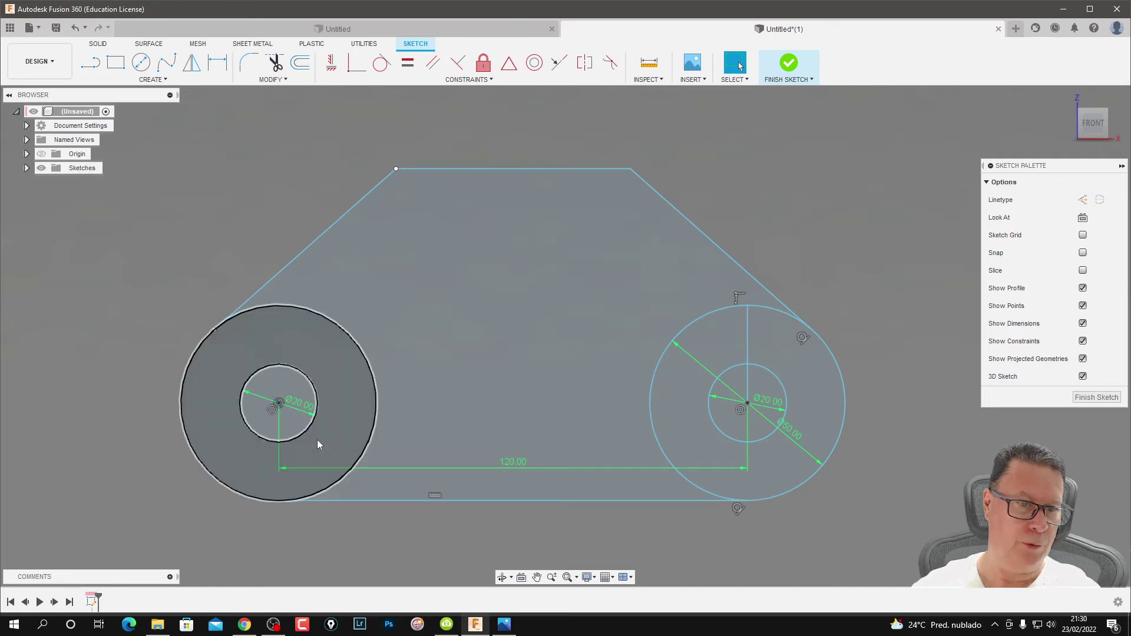
{"action": "key", "text": "Delete"}
{"action": "left_click", "coordinate": [294, 400]}
{"action": "key", "text": "Delete"}
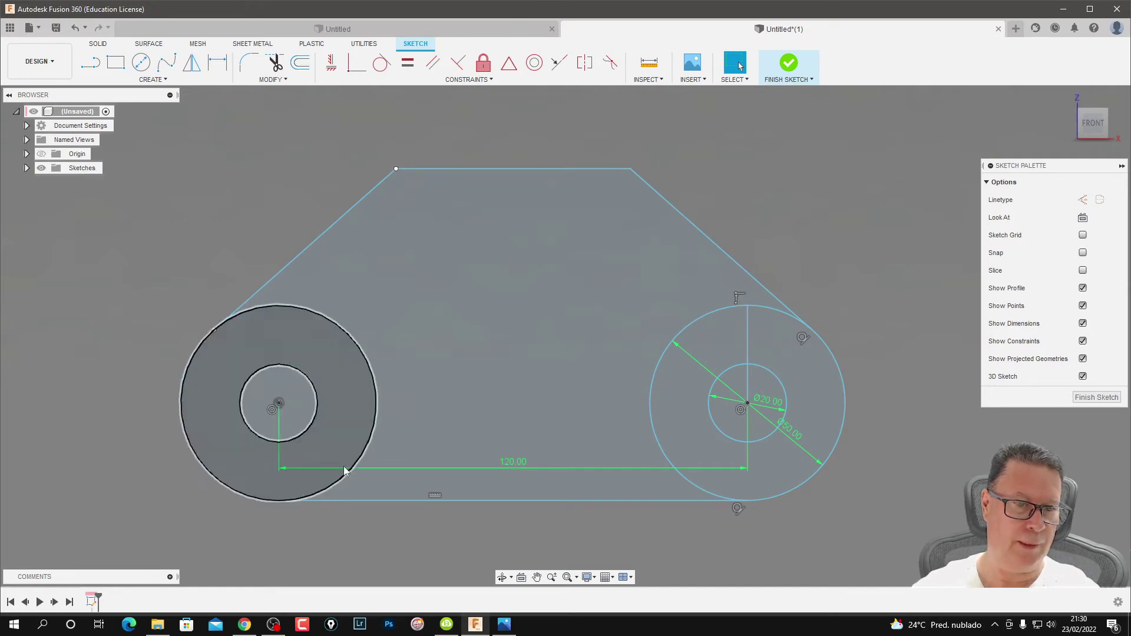
{"action": "left_click", "coordinate": [392, 468]}
{"action": "key", "text": "Delete"}
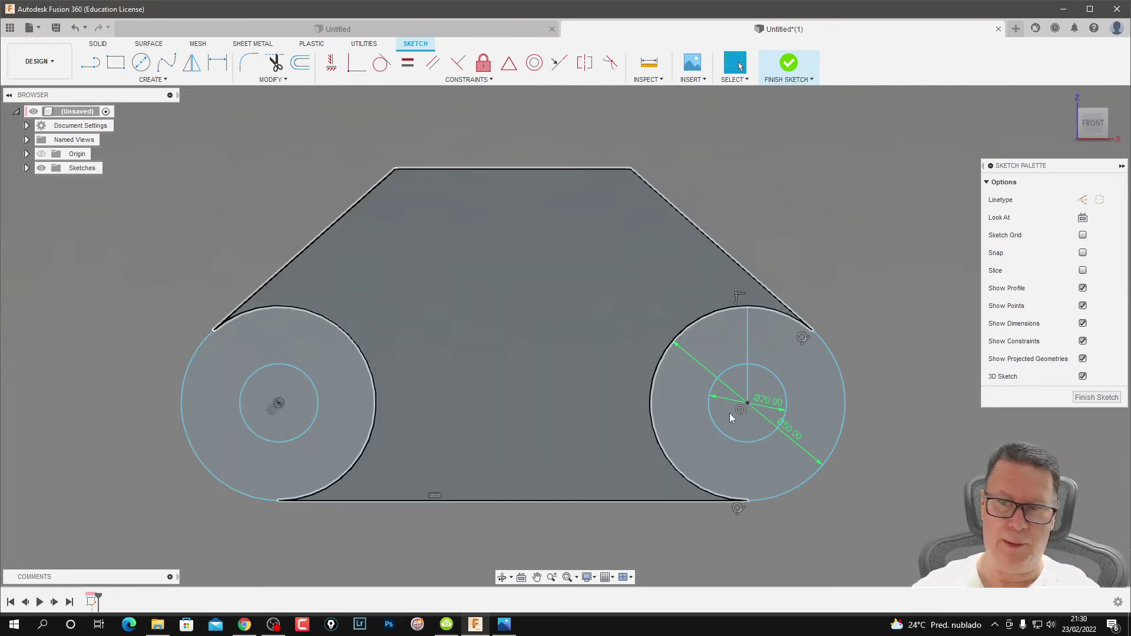
{"action": "left_click", "coordinate": [796, 443]}
{"action": "key", "text": "Delete"}
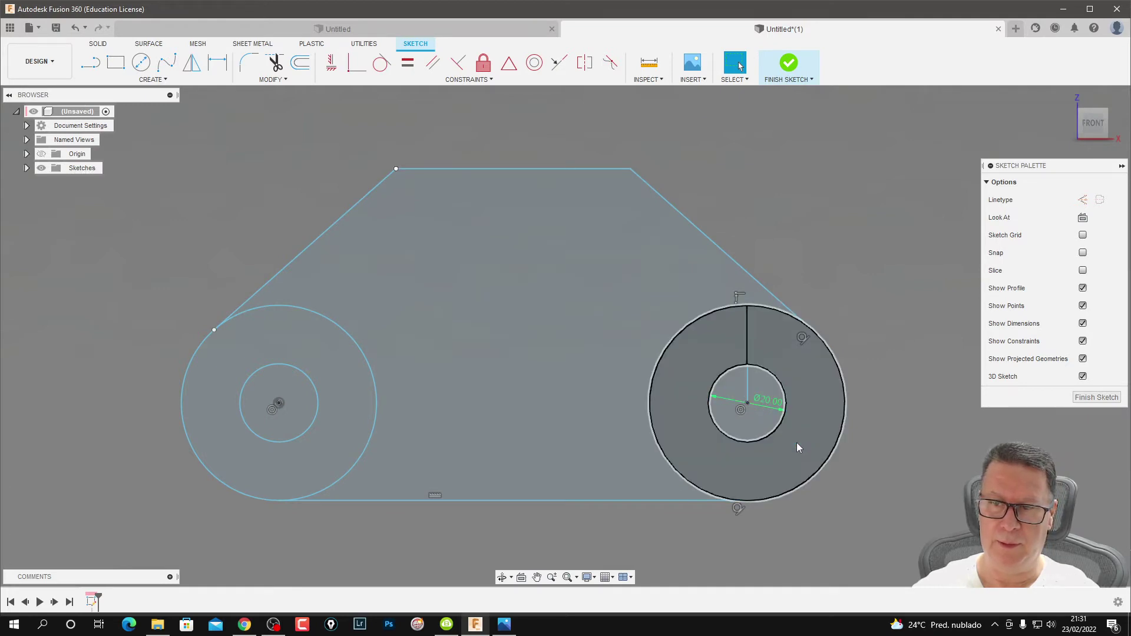
{"action": "left_click", "coordinate": [747, 380]}
{"action": "key", "text": "Delete"}
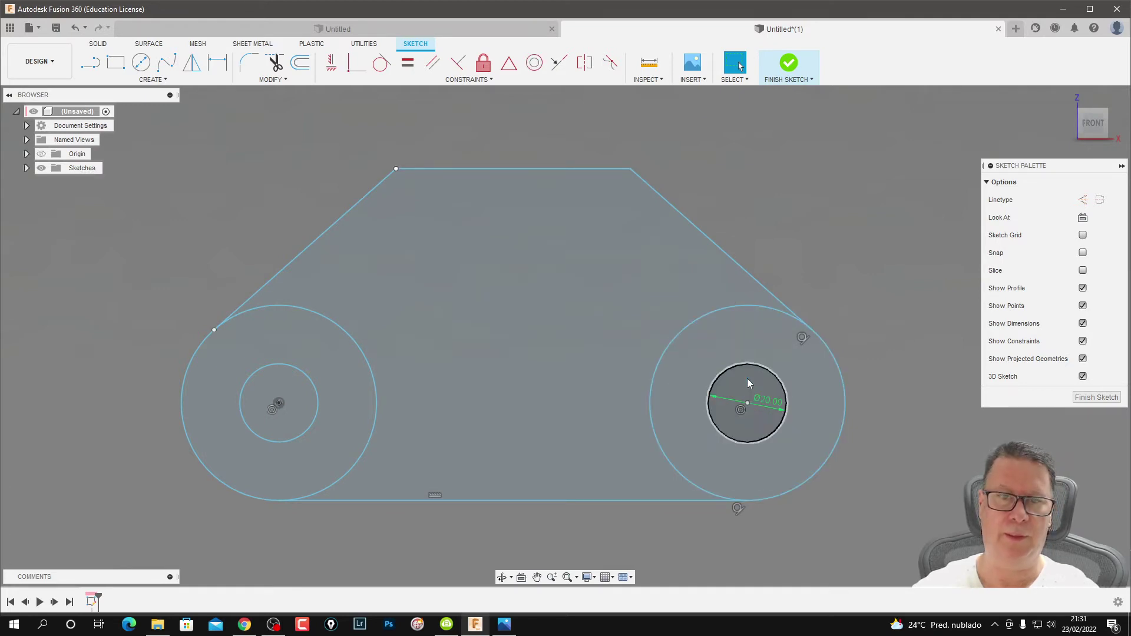
{"action": "left_click", "coordinate": [789, 65]}
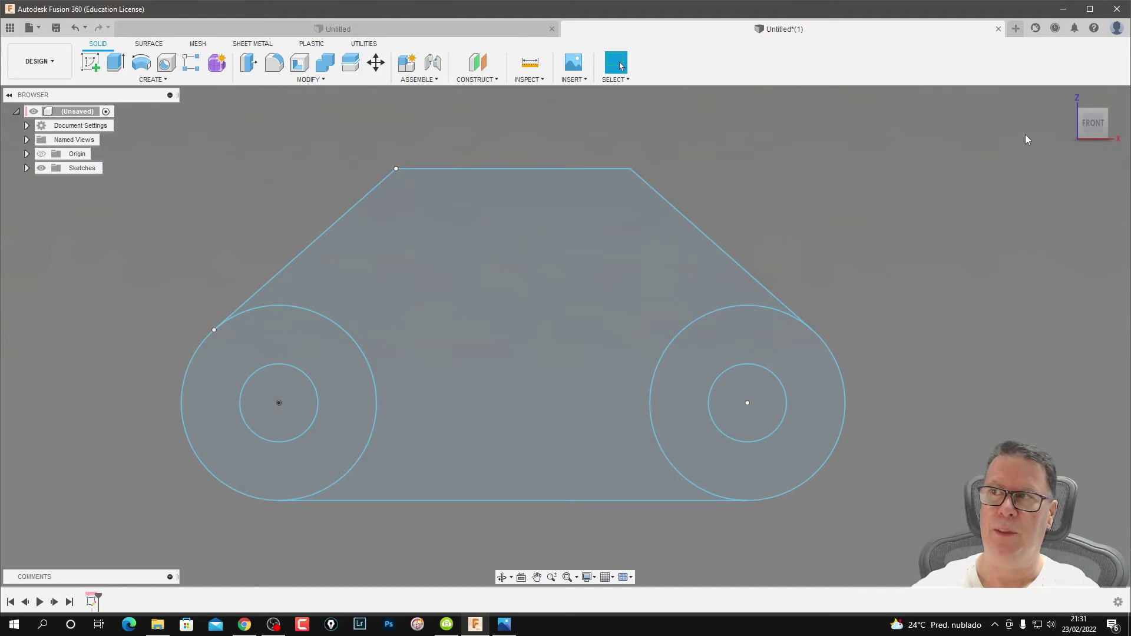
Extrude the plate profile and both ring profiles 20 mm into a solid plate.
{"action": "left_click", "coordinate": [1065, 96]}
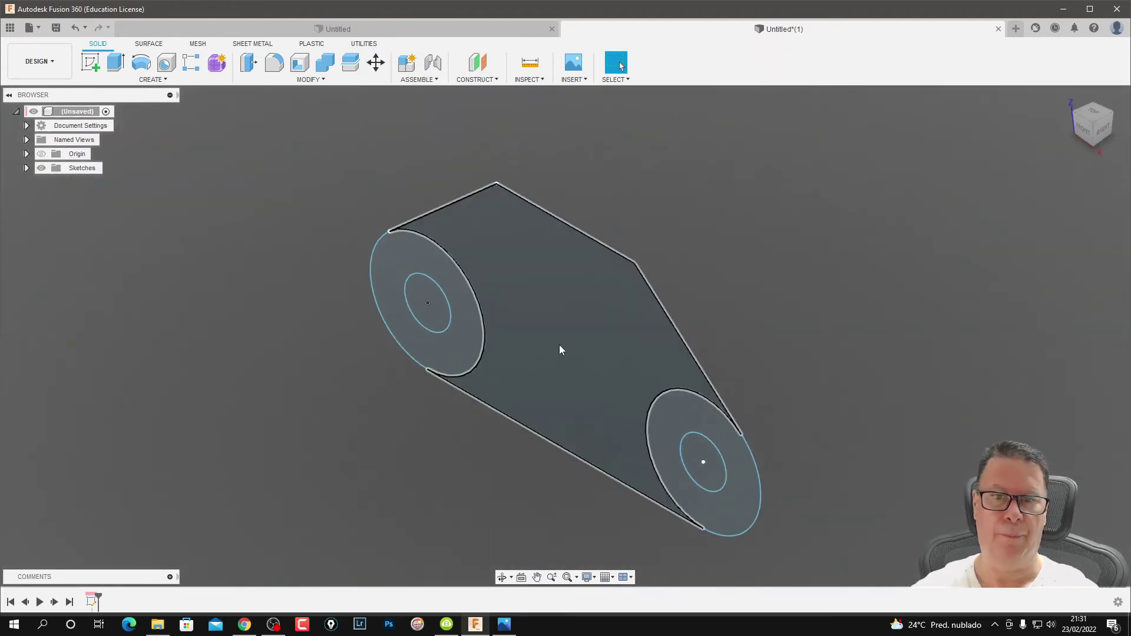
{"action": "left_click", "coordinate": [567, 332]}
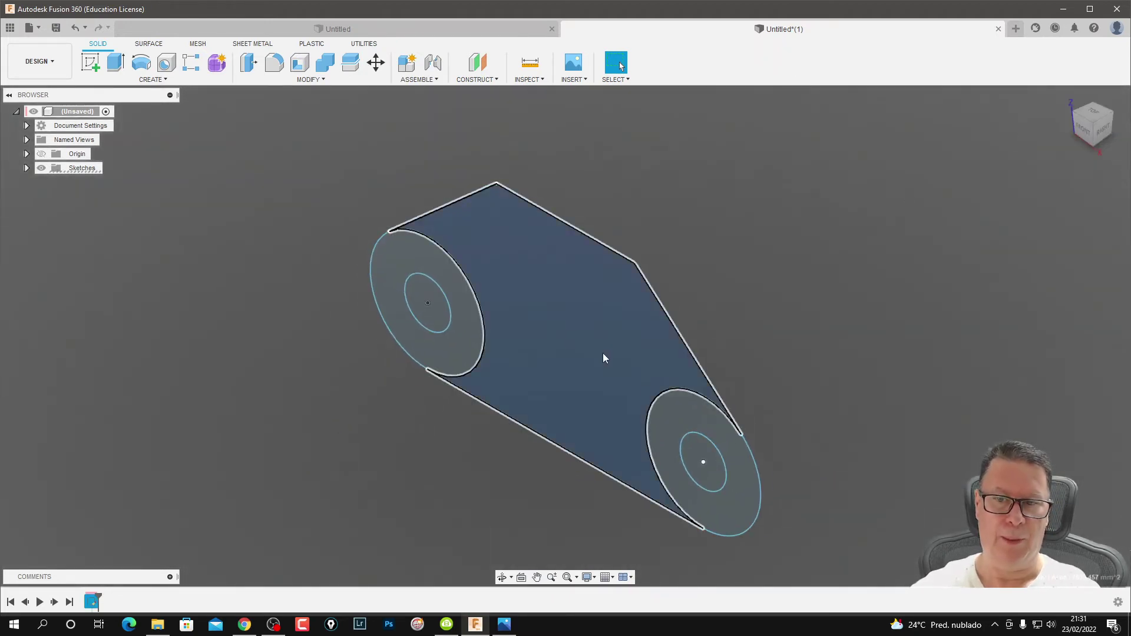
{"action": "left_click", "coordinate": [667, 417]}
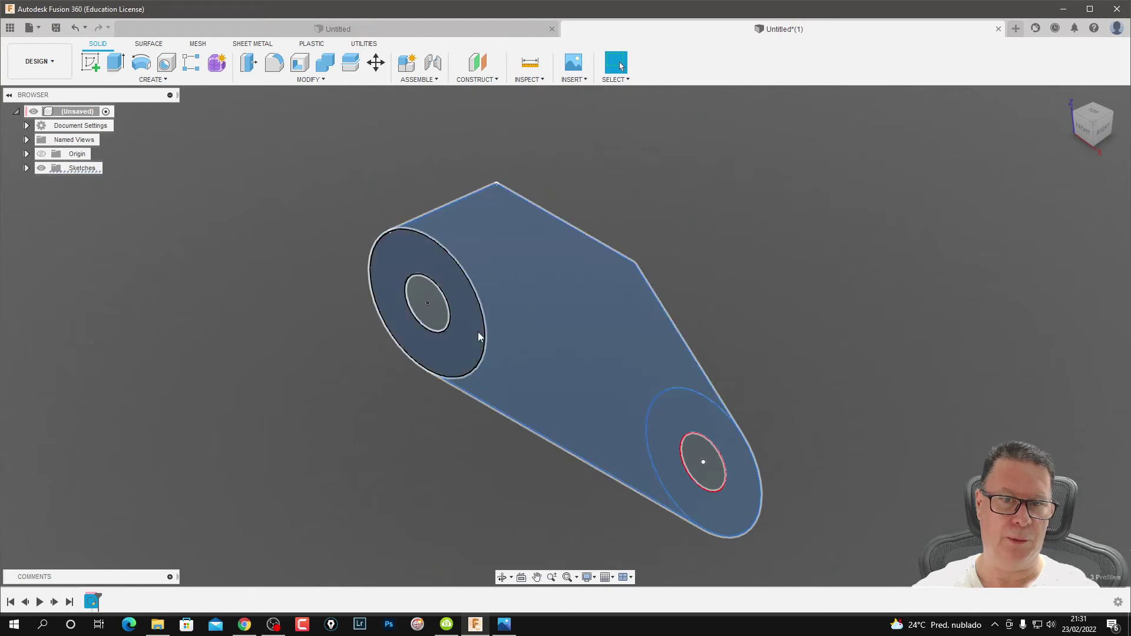
{"action": "left_click", "coordinate": [478, 335]}
{"action": "right_click", "coordinate": [478, 335]}
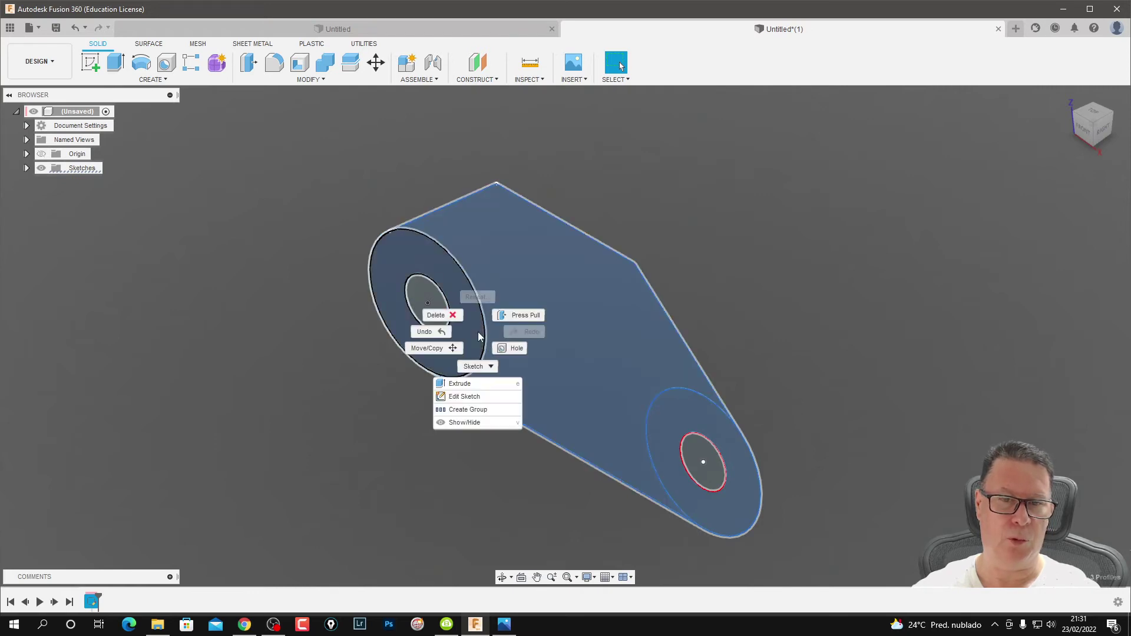
{"action": "left_click", "coordinate": [472, 383]}
{"action": "left_click_drag", "start_coordinate": [434, 270], "coordinate": [483, 243]}
{"action": "type", "text": "1"}
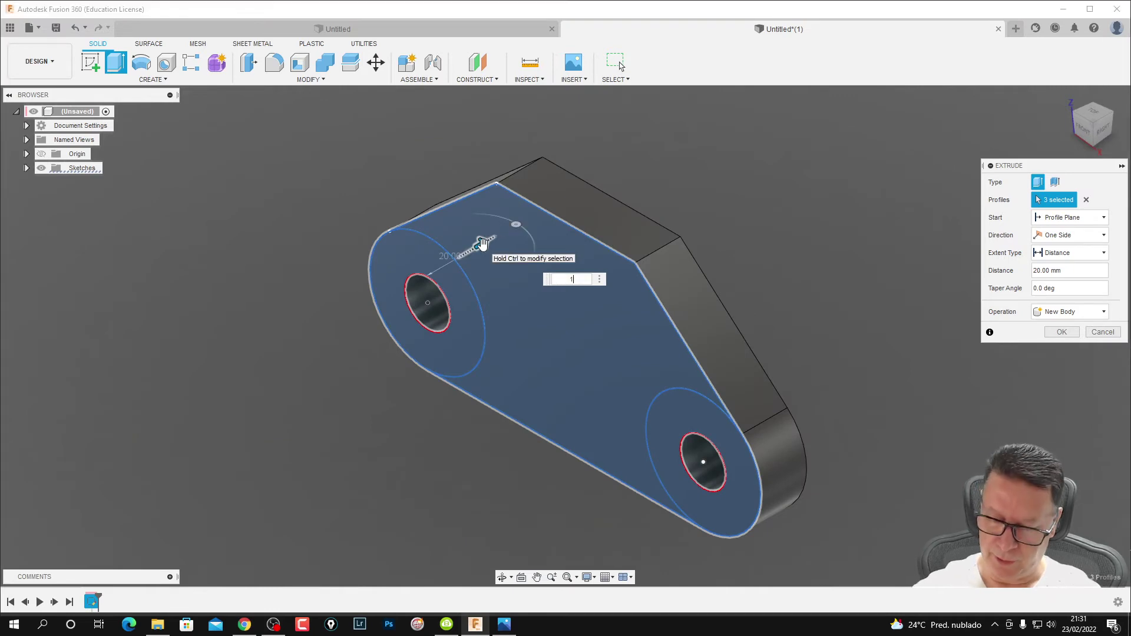
{"action": "key", "text": "Return"}
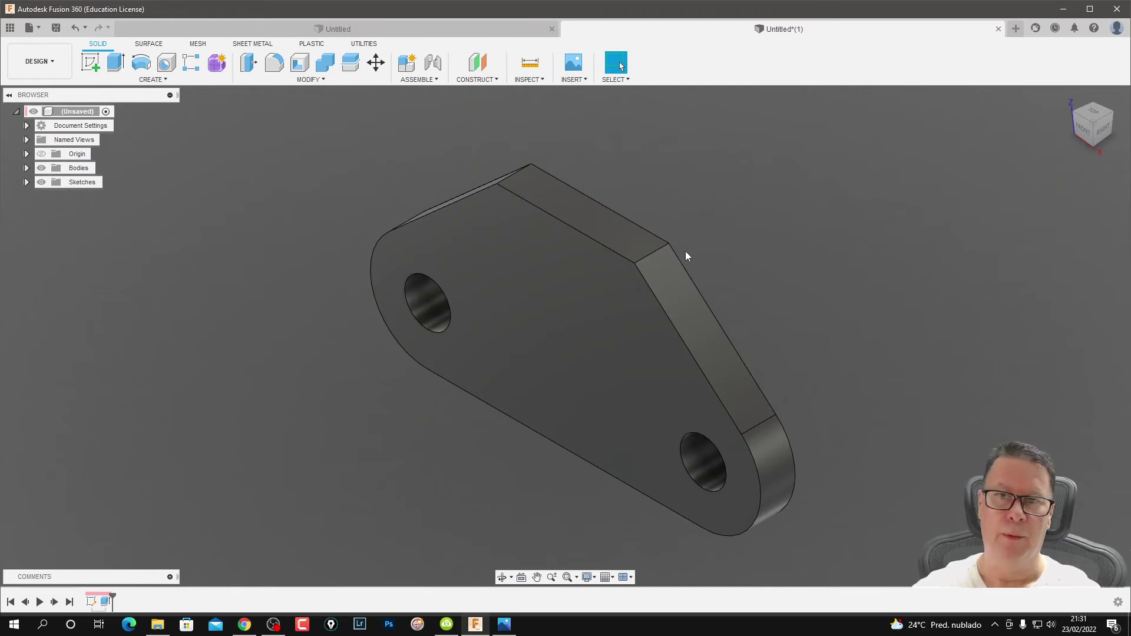
Start a sketch on the plate's narrow top face, viewed straight on.
{"action": "left_click", "coordinate": [608, 241]}
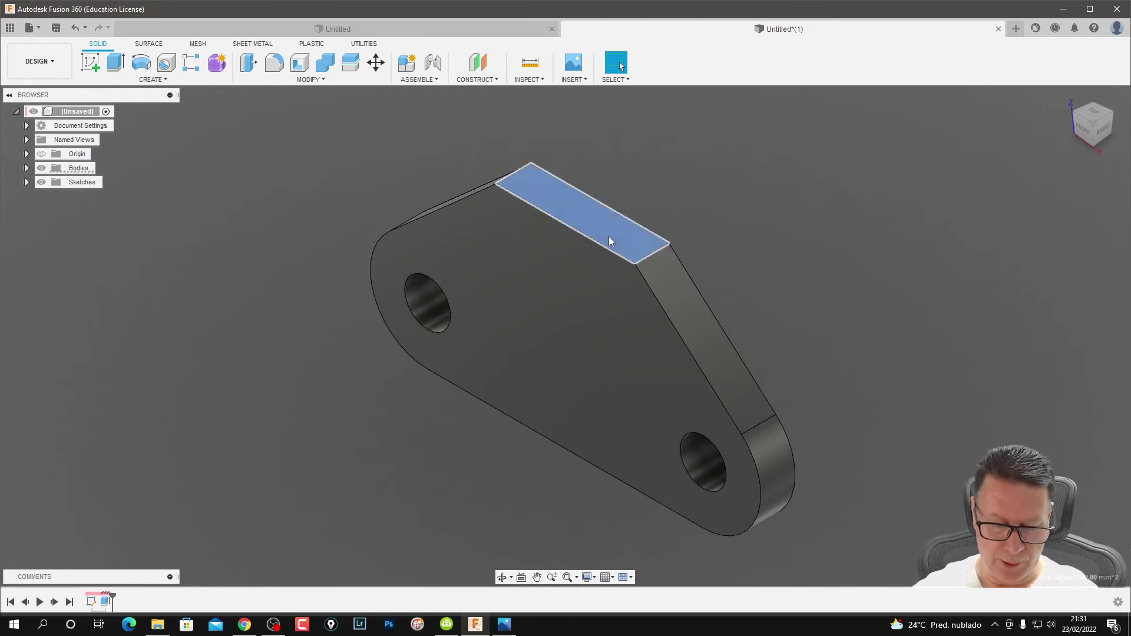
{"action": "key", "text": "s"}
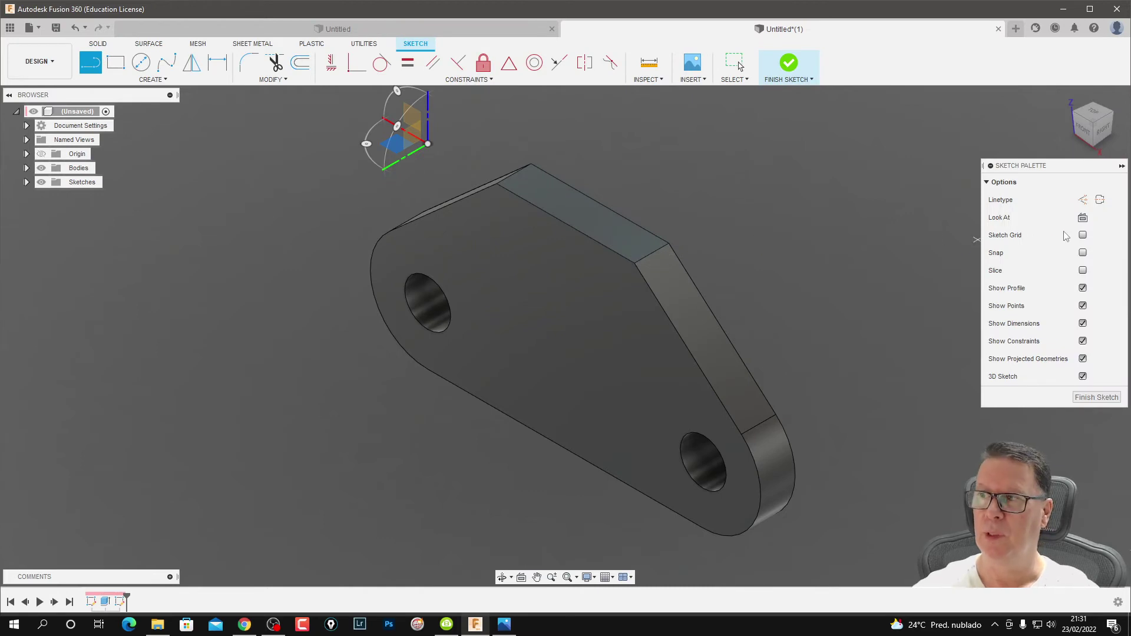
{"action": "left_click", "coordinate": [1082, 217]}
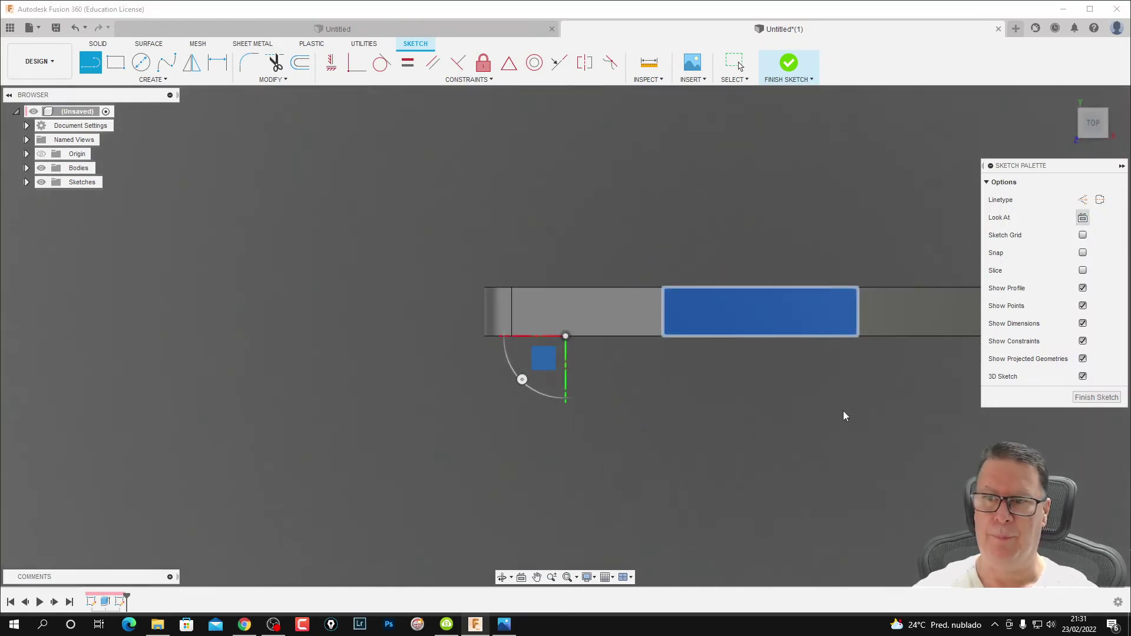
{"action": "middle_click_drag", "start_coordinate": [879, 422], "coordinate": [959, 366], "text": "shift"}
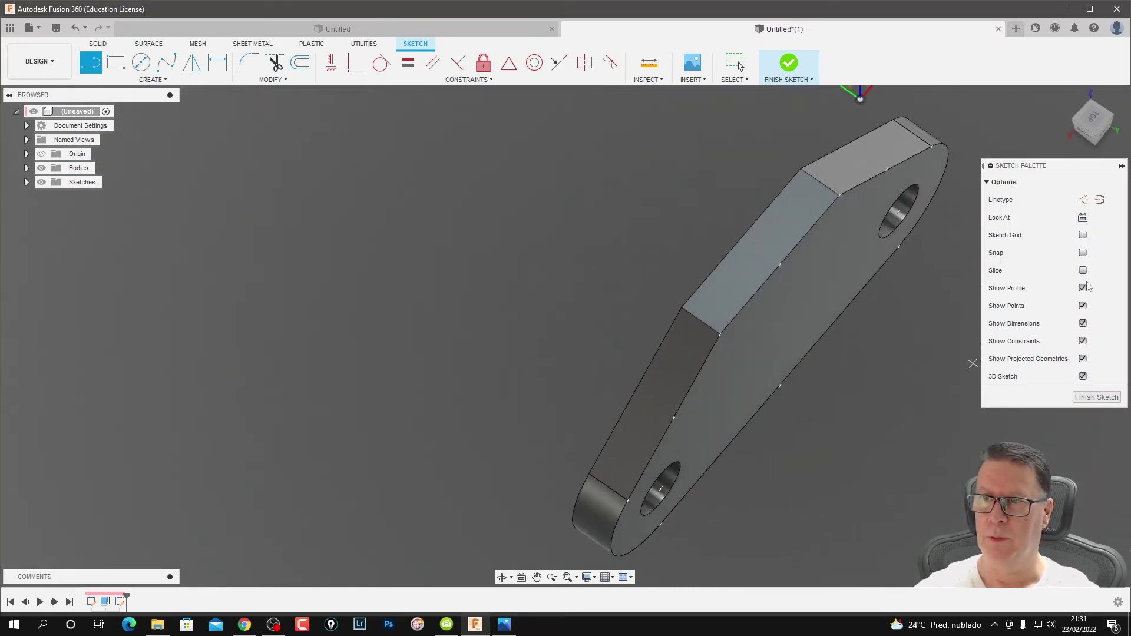
{"action": "left_click", "coordinate": [1083, 218]}
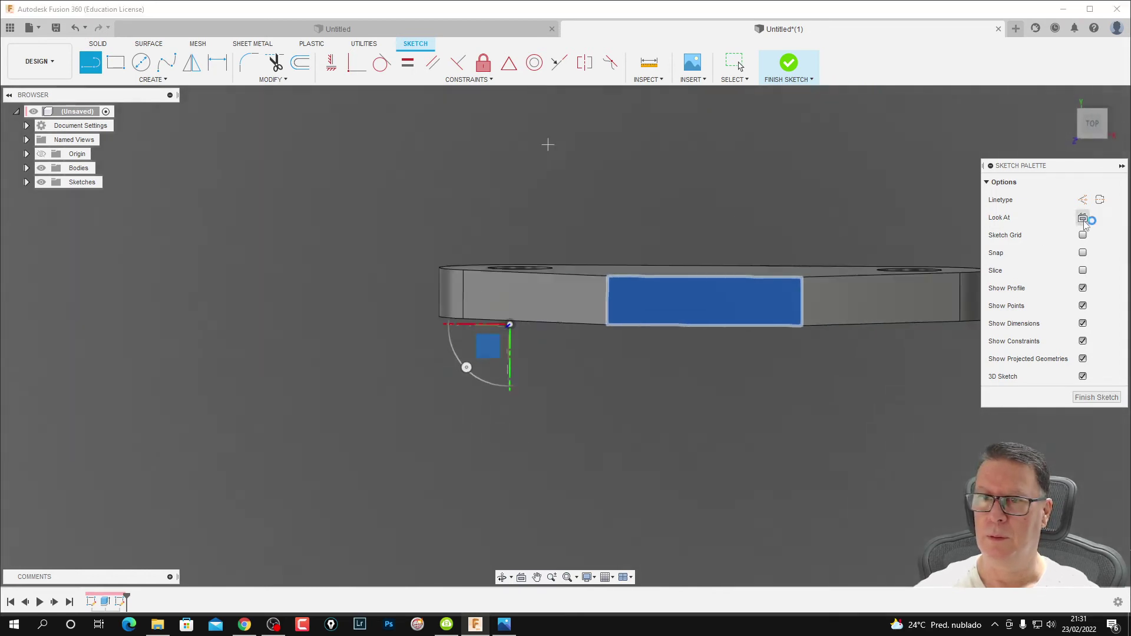
{"action": "mouse_move", "coordinate": [879, 455]}
{"action": "middle_mouse_down"}
{"action": "mouse_move", "coordinate": [717, 402]}
{"action": "mouse_move", "coordinate": [679, 363]}
{"action": "middle_mouse_up"}
Draw a 45 mm line from the midpoint of the face edge.
{"action": "key", "text": "l"}
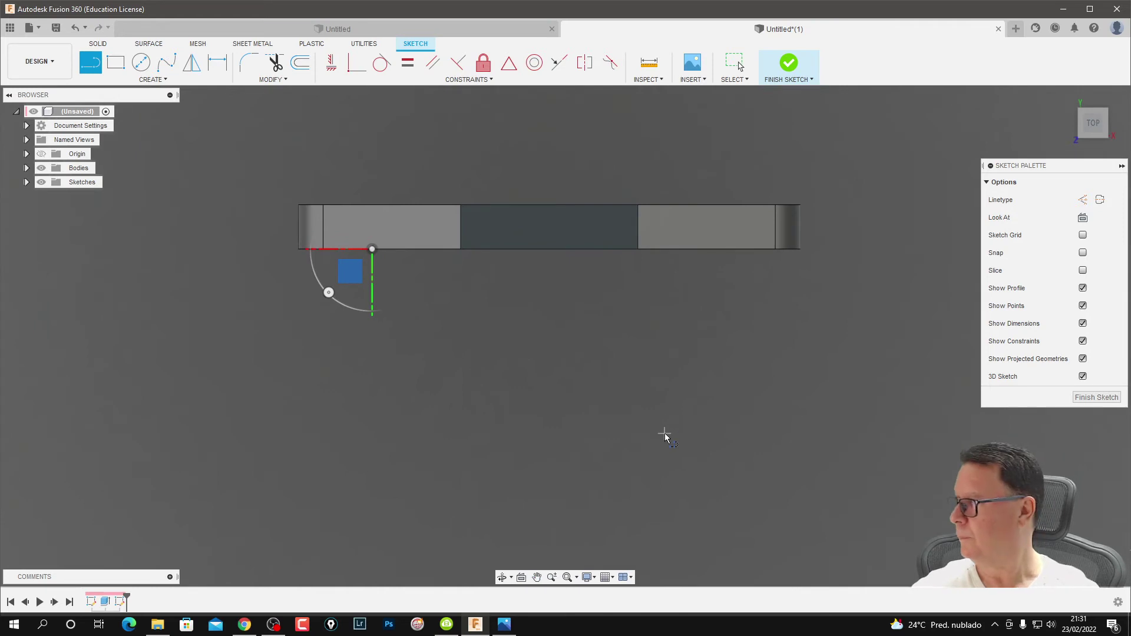
{"action": "left_click", "coordinate": [549, 205]}
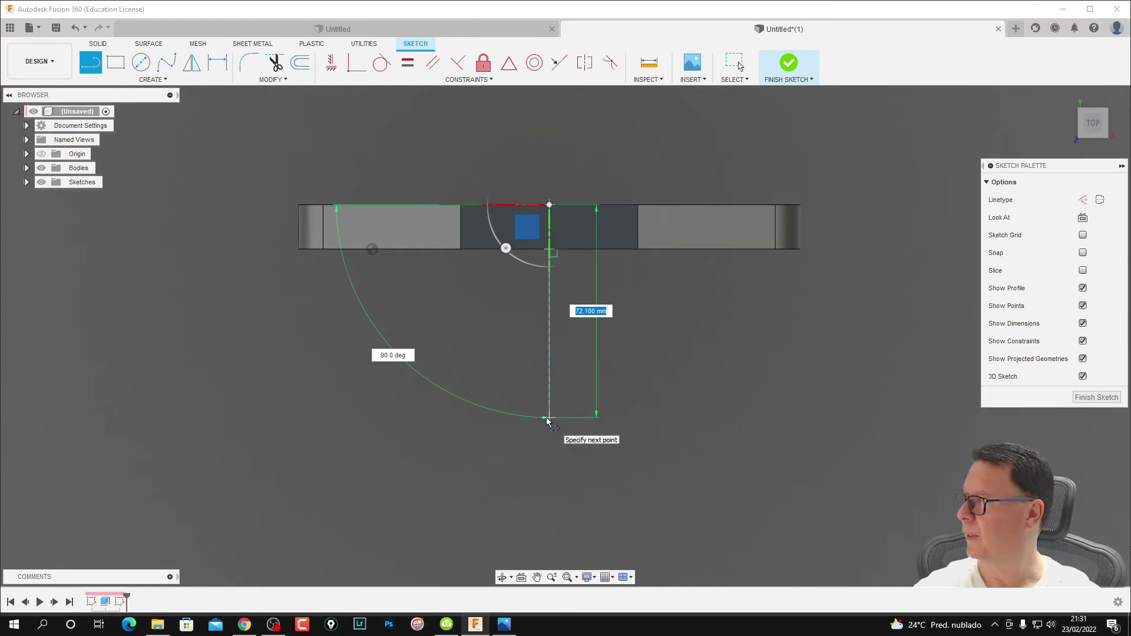
{"action": "type", "text": "45"}
{"action": "key", "text": "Return"}
{"action": "key", "text": "Escape"}
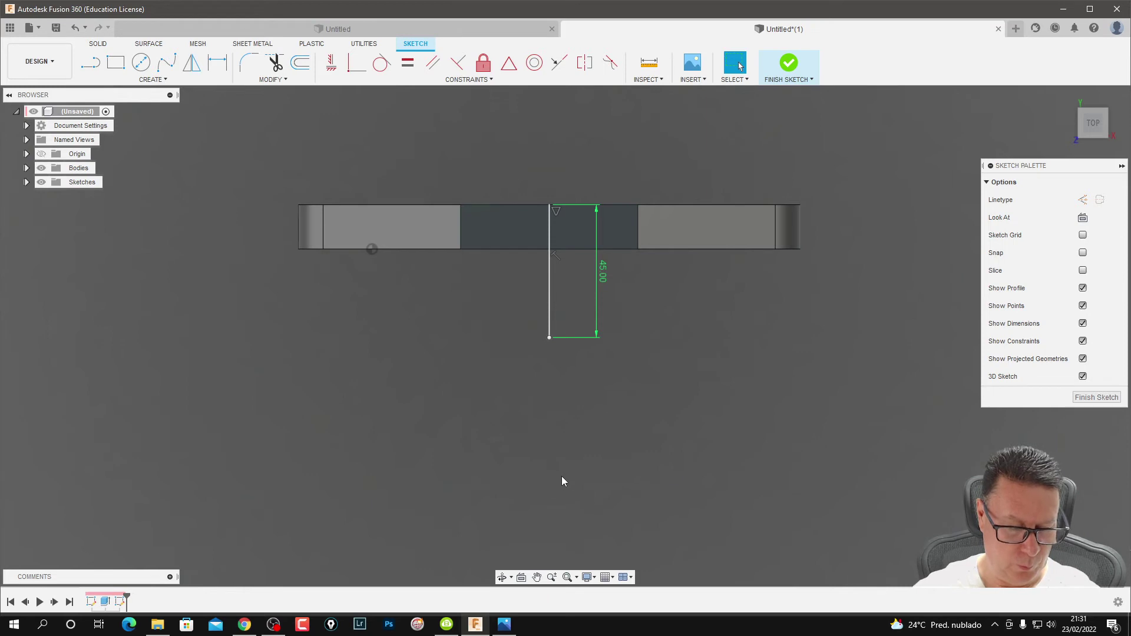
Draw a Ø60 mm circle centred on the far end of the 45 mm line.
{"action": "key", "text": "c"}
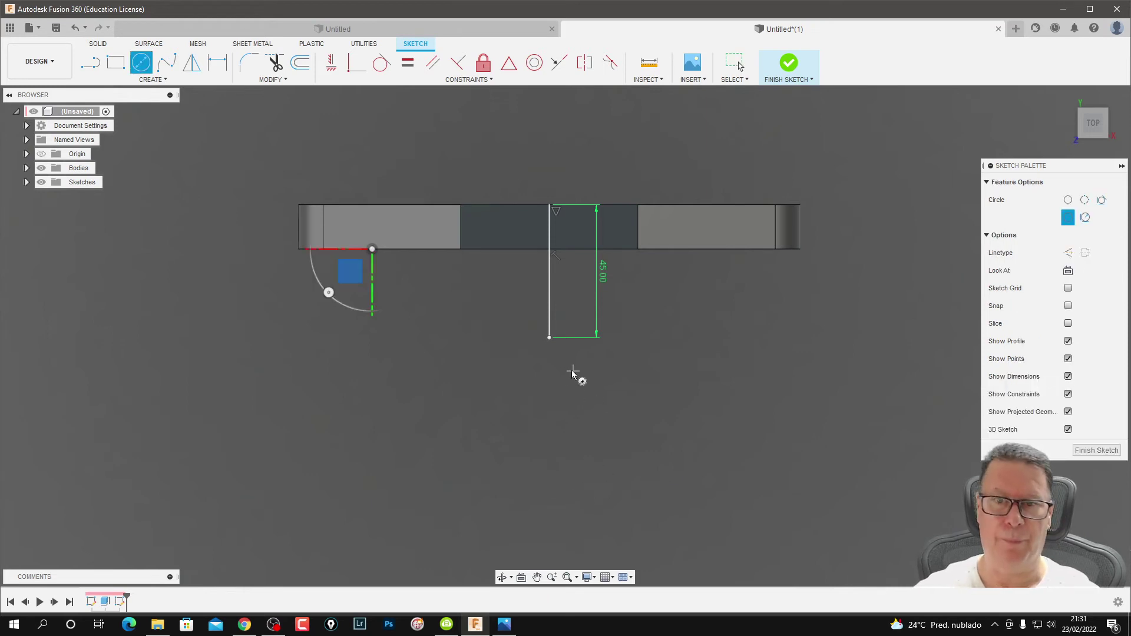
{"action": "left_click", "coordinate": [549, 338]}
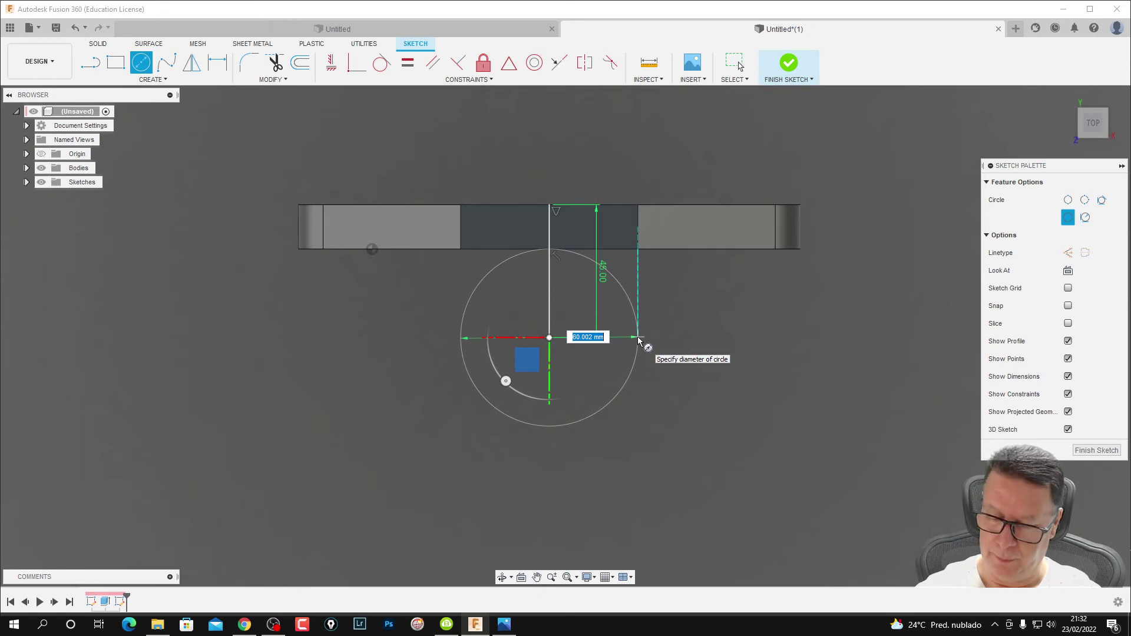
{"action": "type", "text": "60"}
{"action": "key", "text": "Tab"}
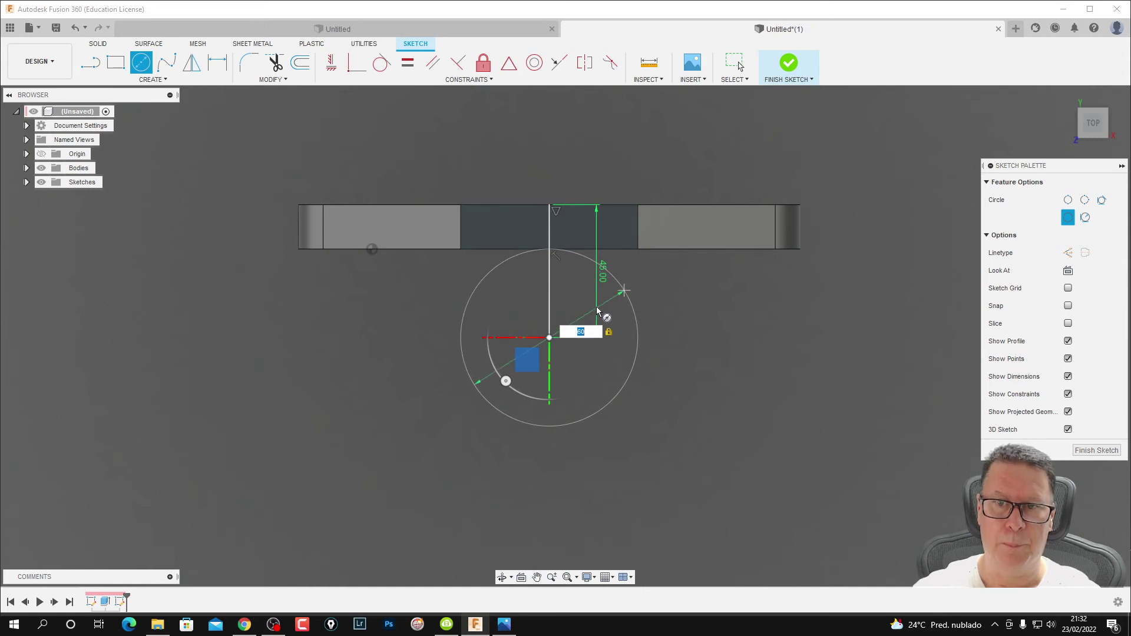
{"action": "key", "text": "Return"}
{"action": "key", "text": "Escape"}
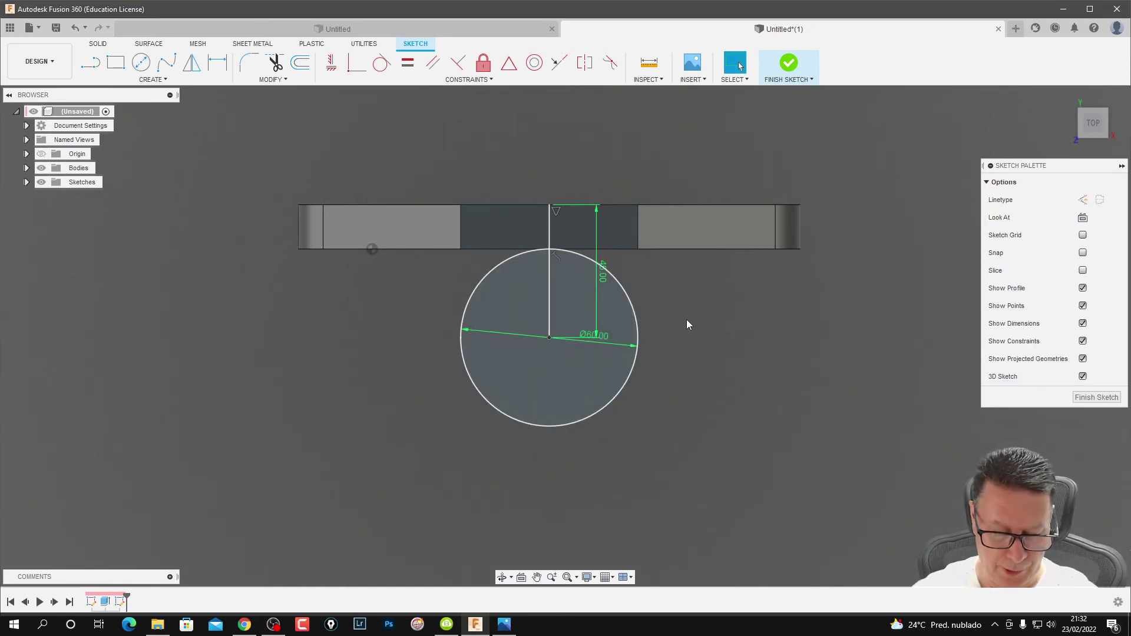
{"action": "key", "text": "l"}
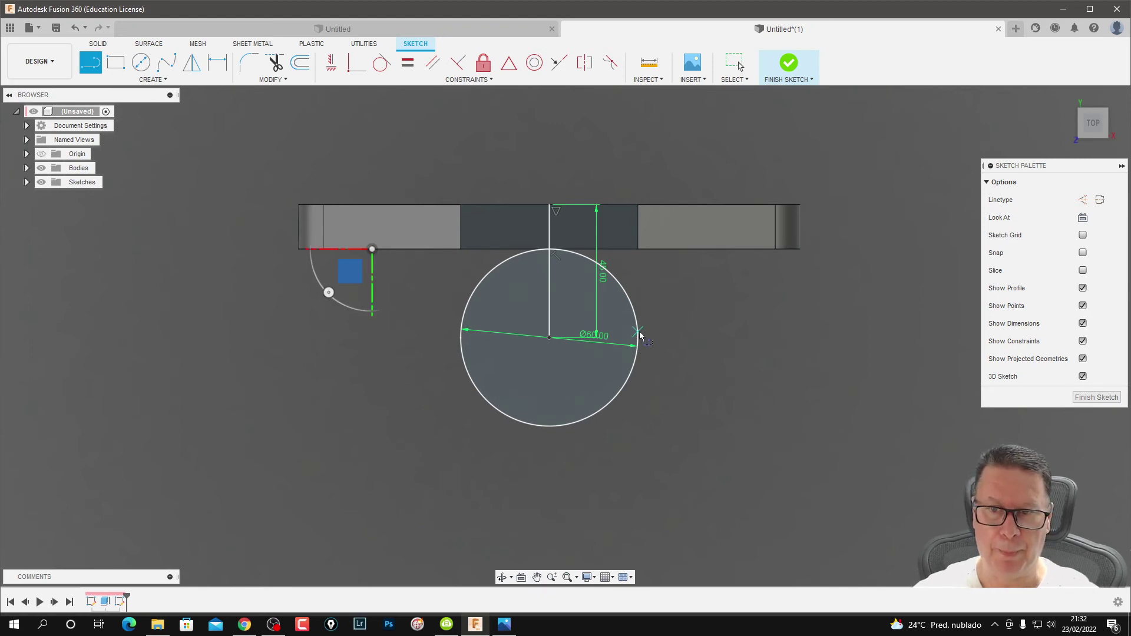
Draw lines from the circle's right side up to the plate edge, across, and down to its left side.
{"action": "left_click", "coordinate": [639, 347]}
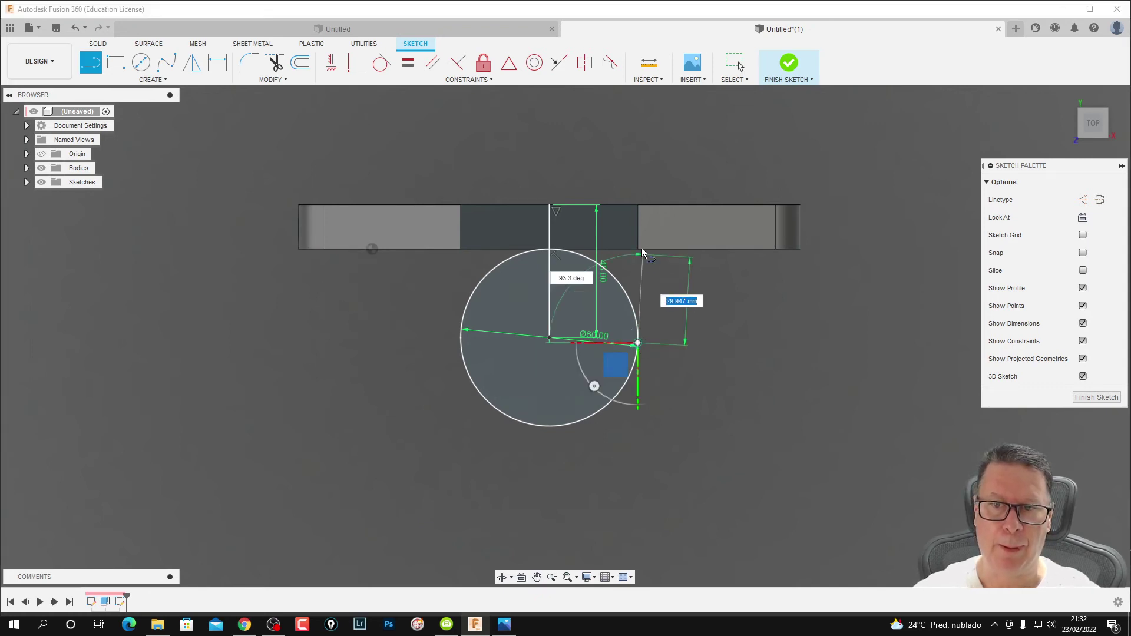
{"action": "left_click", "coordinate": [637, 205]}
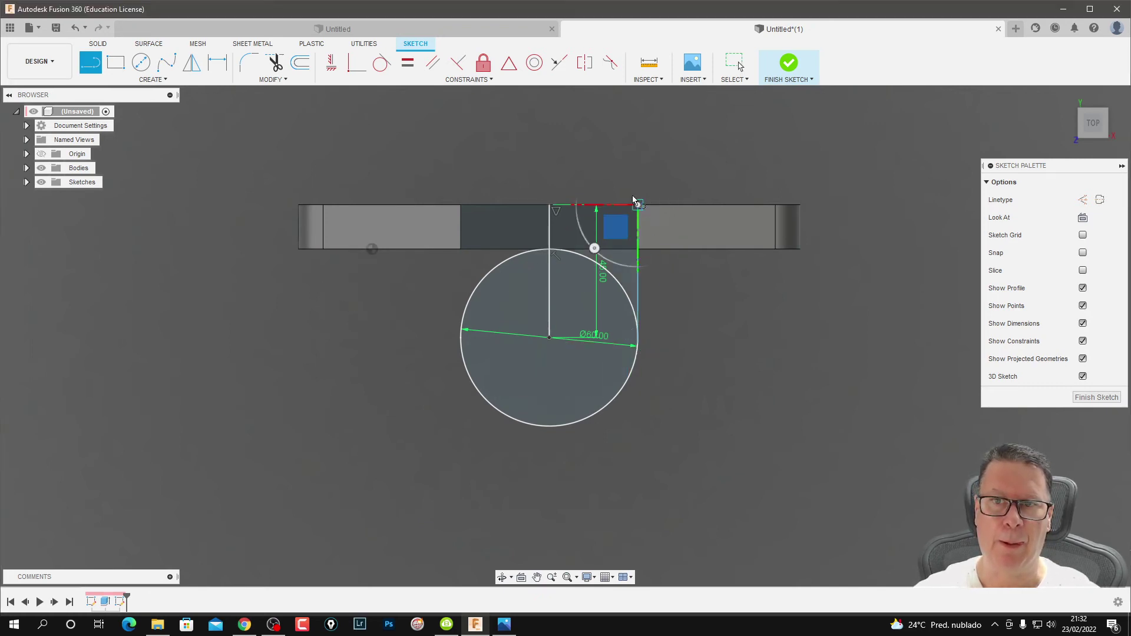
{"action": "left_click", "coordinate": [460, 205]}
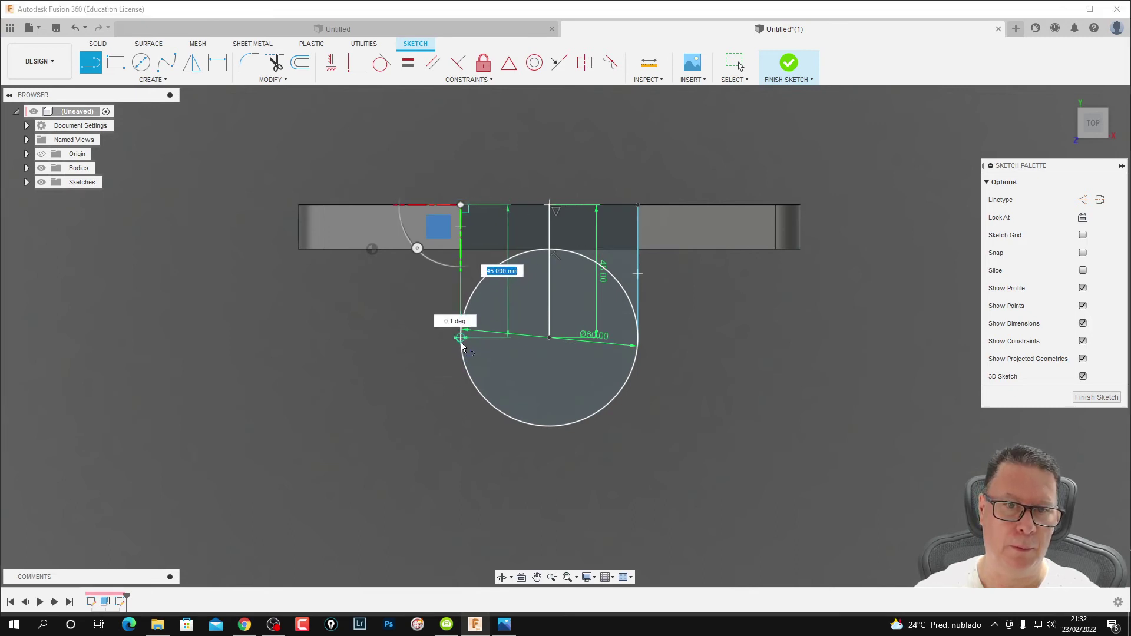
{"action": "left_click", "coordinate": [461, 347]}
{"action": "key", "text": "Escape"}
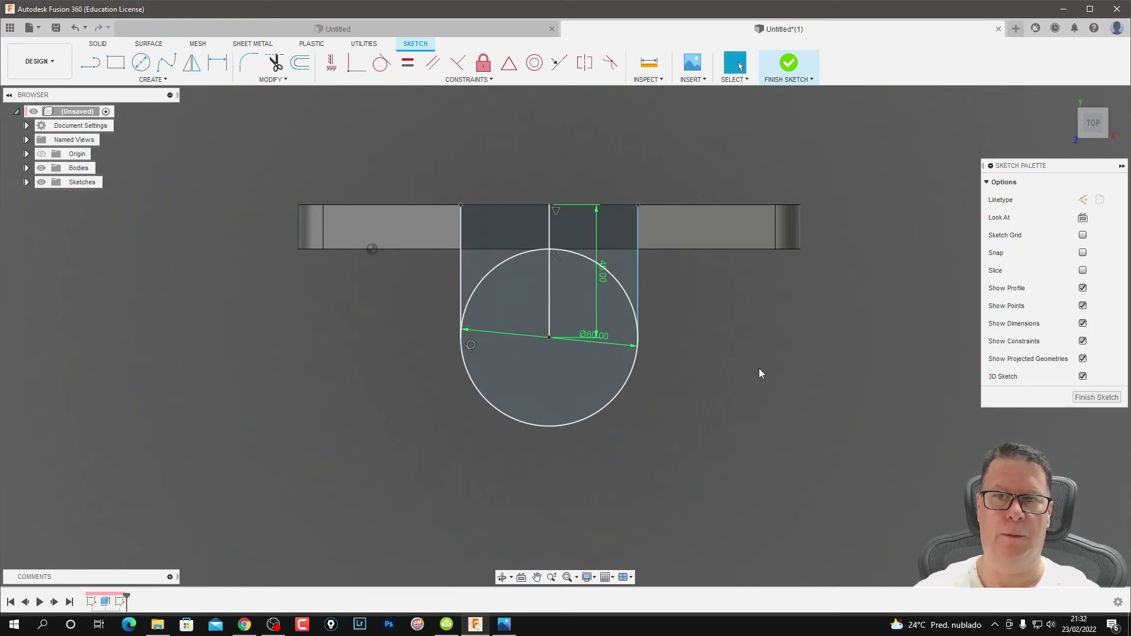
{"action": "left_click", "coordinate": [382, 63]}
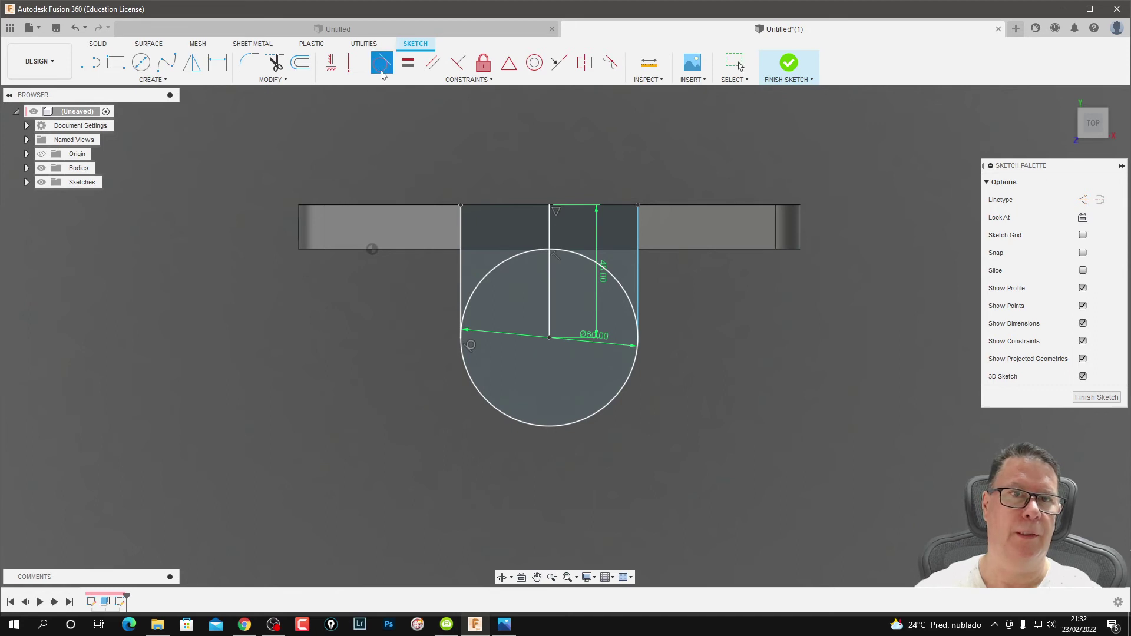
Make the two vertical lines tangent to the Ø60 circle.
{"action": "left_click", "coordinate": [461, 275]}
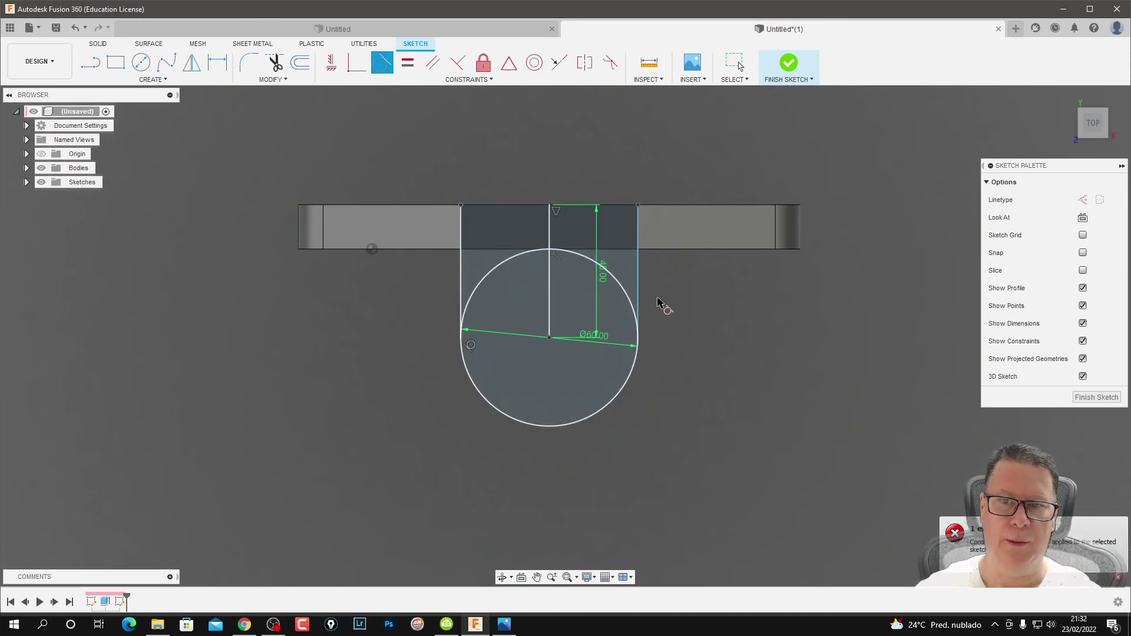
{"action": "left_click", "coordinate": [637, 292]}
{"action": "left_click", "coordinate": [634, 371]}
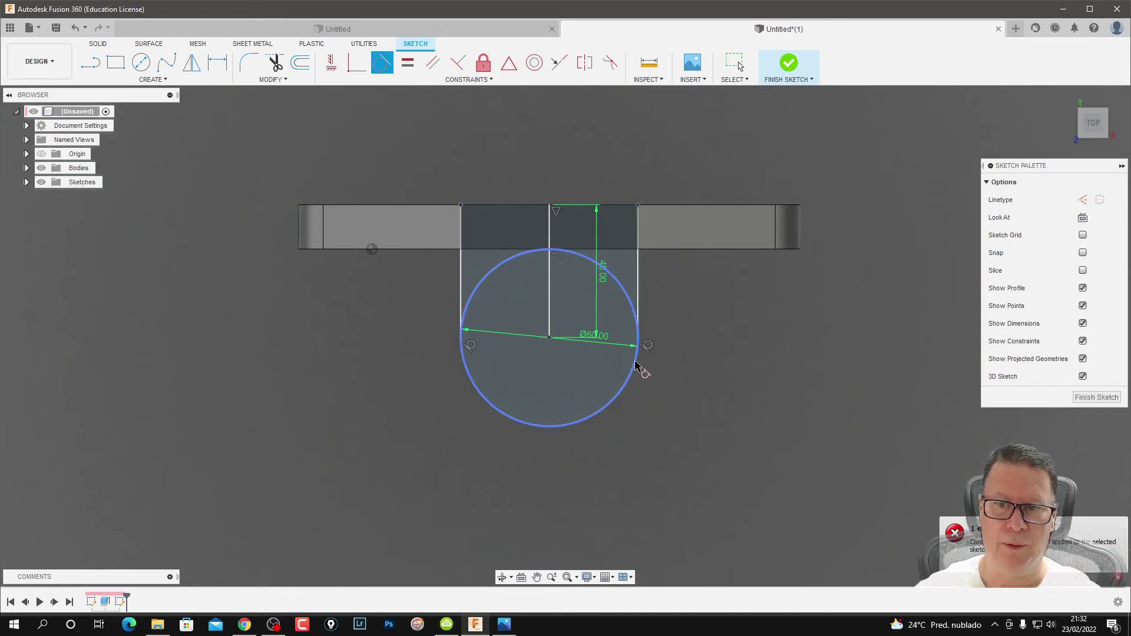
{"action": "key", "text": "Escape"}
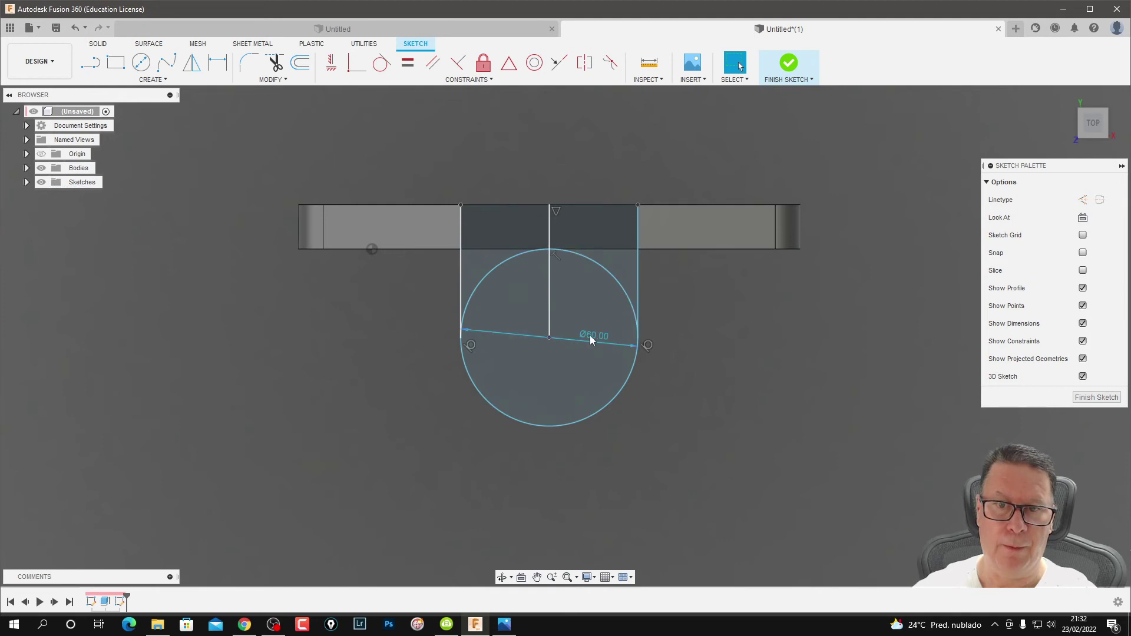
Delete the 45 mm centre line, trim the circle's upper arcs, and remove the Ø60 dimension.
{"action": "left_click", "coordinate": [548, 277]}
{"action": "key", "text": "Delete"}
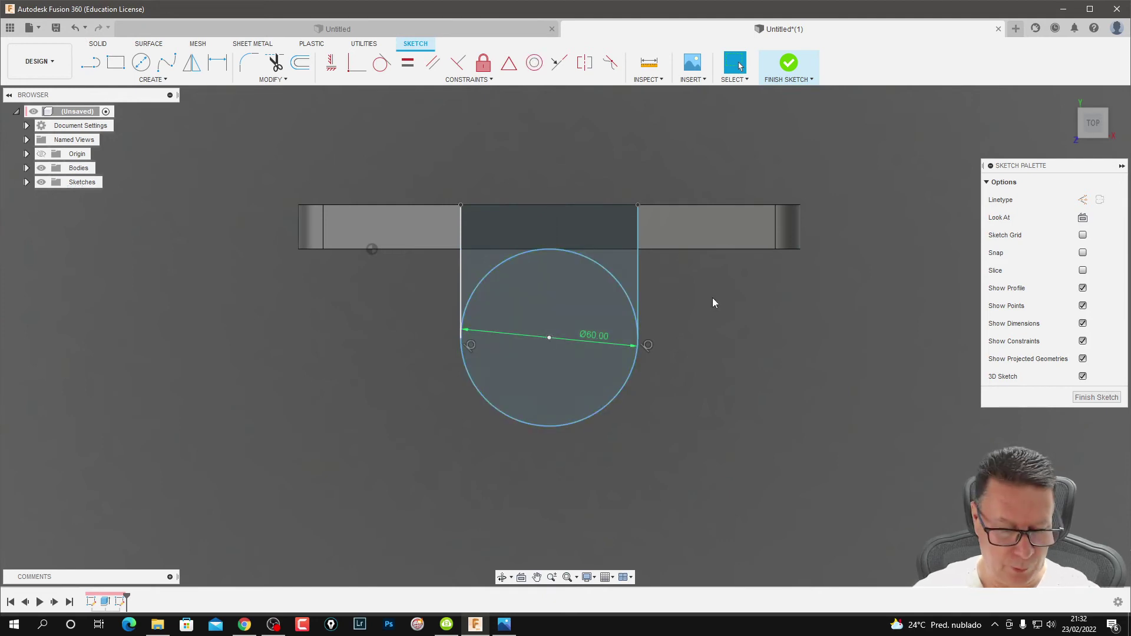
{"action": "key", "text": "t"}
{"action": "left_click", "coordinate": [606, 271]}
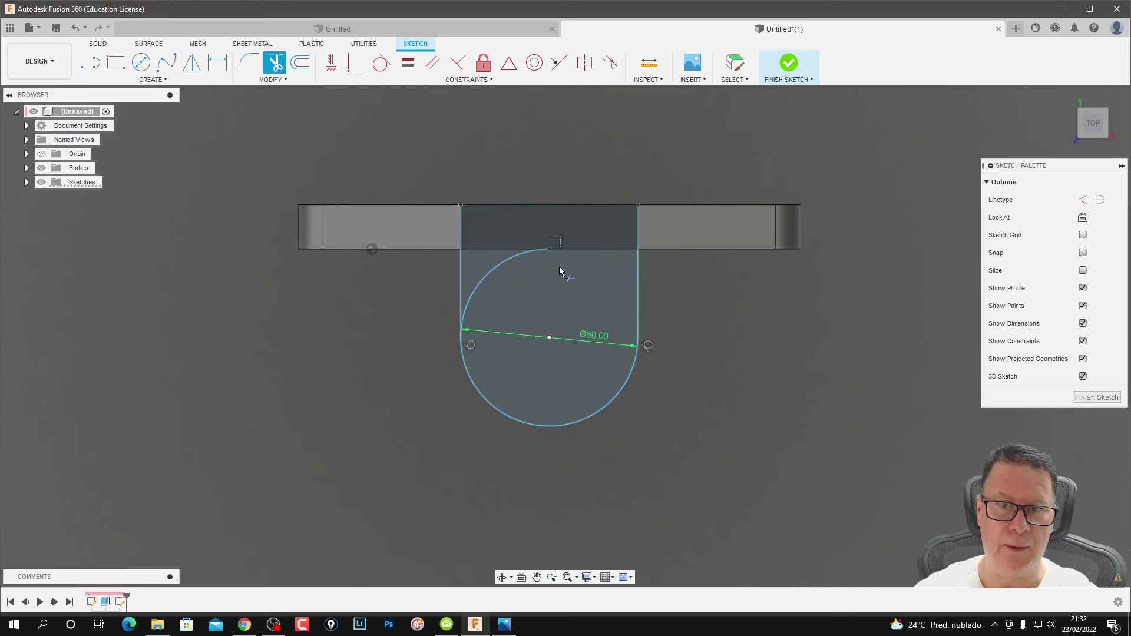
{"action": "left_click", "coordinate": [498, 262]}
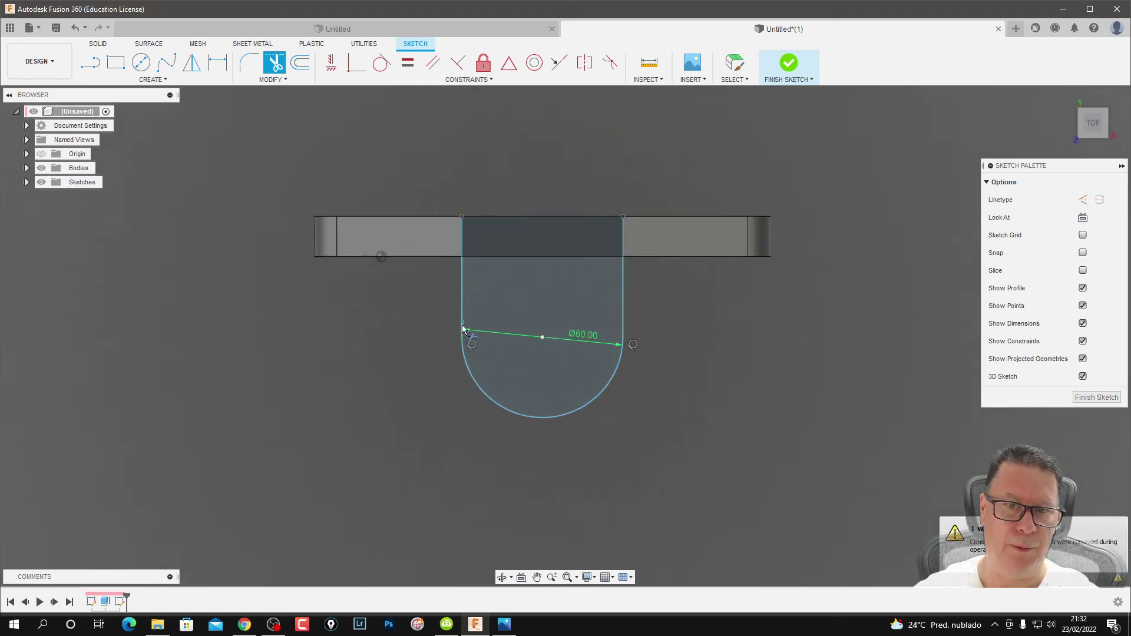
{"action": "scroll", "coordinate": [463, 324], "scroll_direction": "up", "scroll_amount": 2}
{"action": "scroll", "coordinate": [464, 322], "scroll_direction": "up", "scroll_amount": 3}
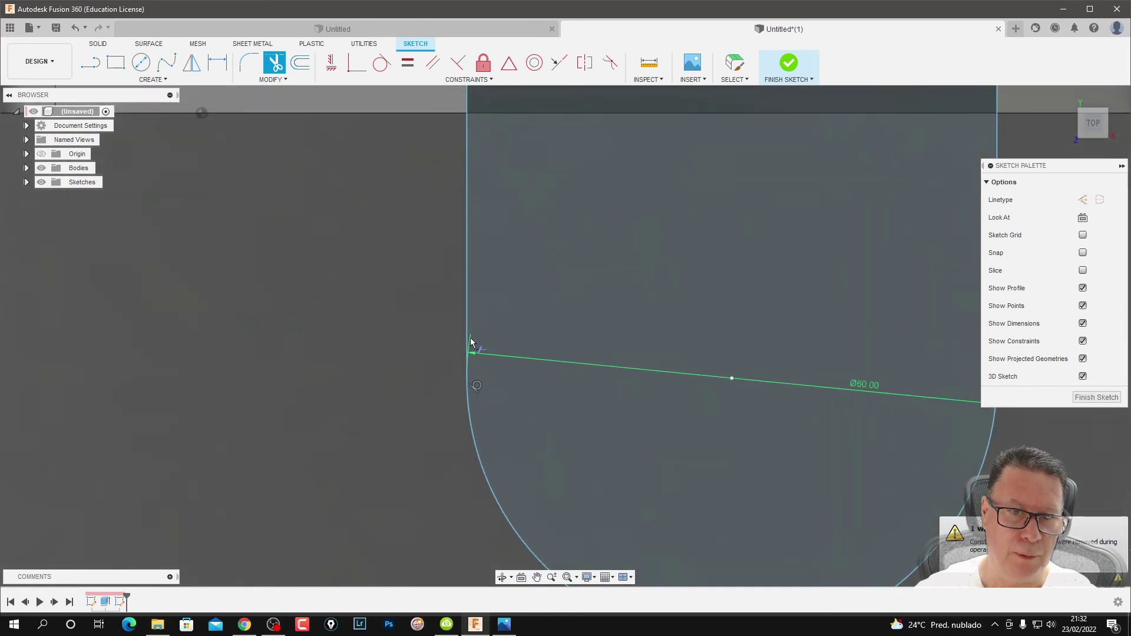
{"action": "key", "text": "Escape"}
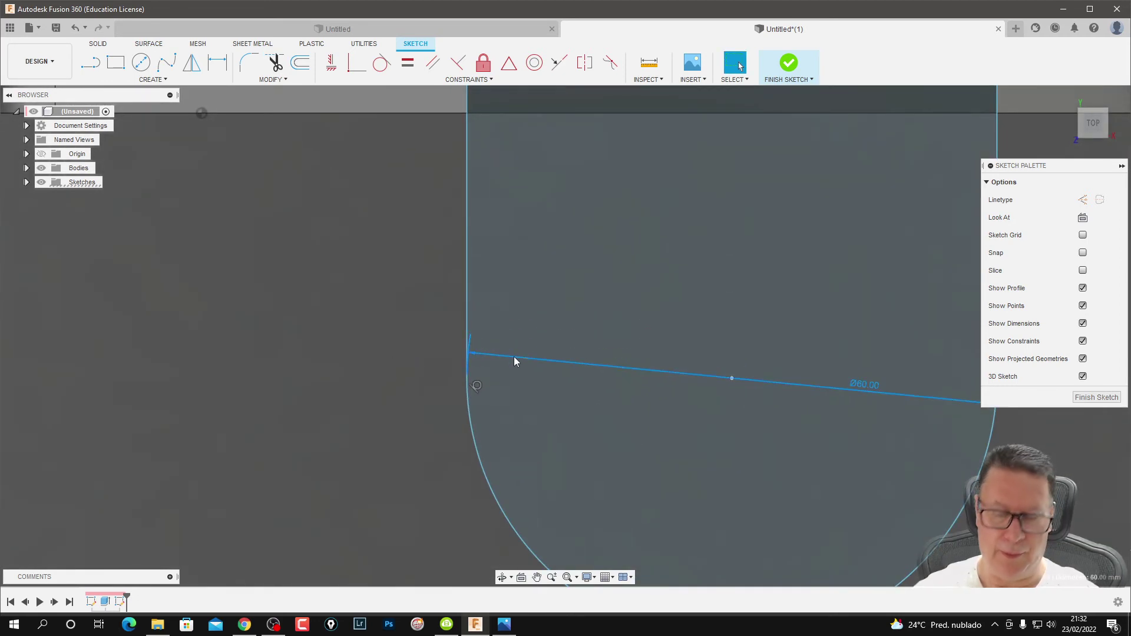
{"action": "key", "text": "ctrl+z"}
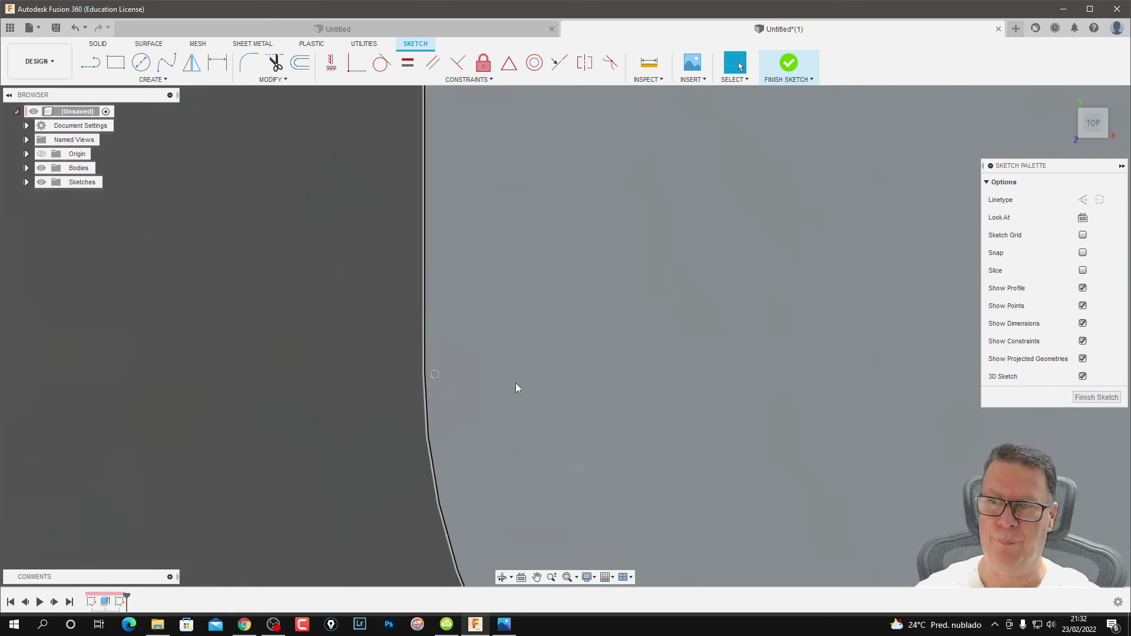
{"action": "scroll", "coordinate": [530, 384], "scroll_direction": "down", "scroll_amount": 3}
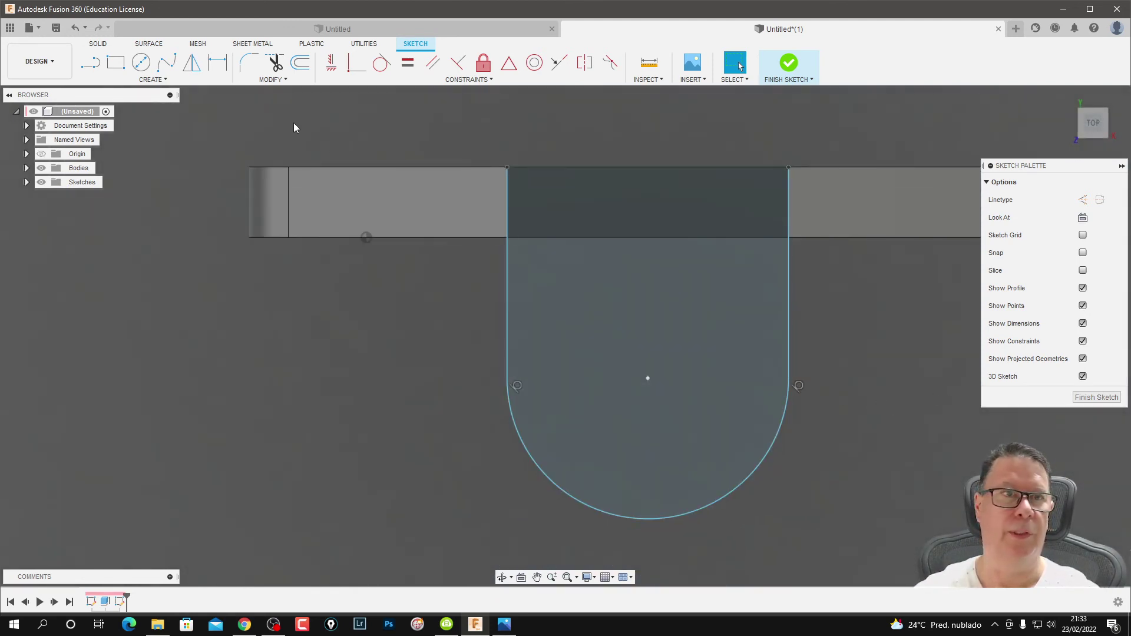
Draw a Ø25 circle at the boss arc's centre and finish the sketch.
{"action": "key", "text": "c"}
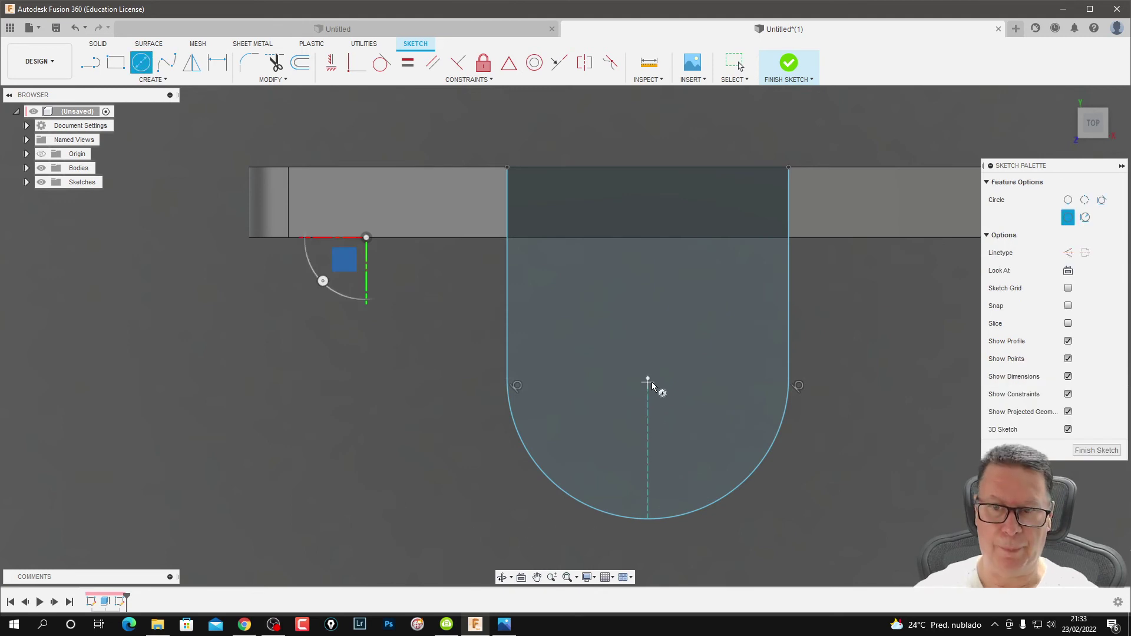
{"action": "left_click", "coordinate": [649, 380]}
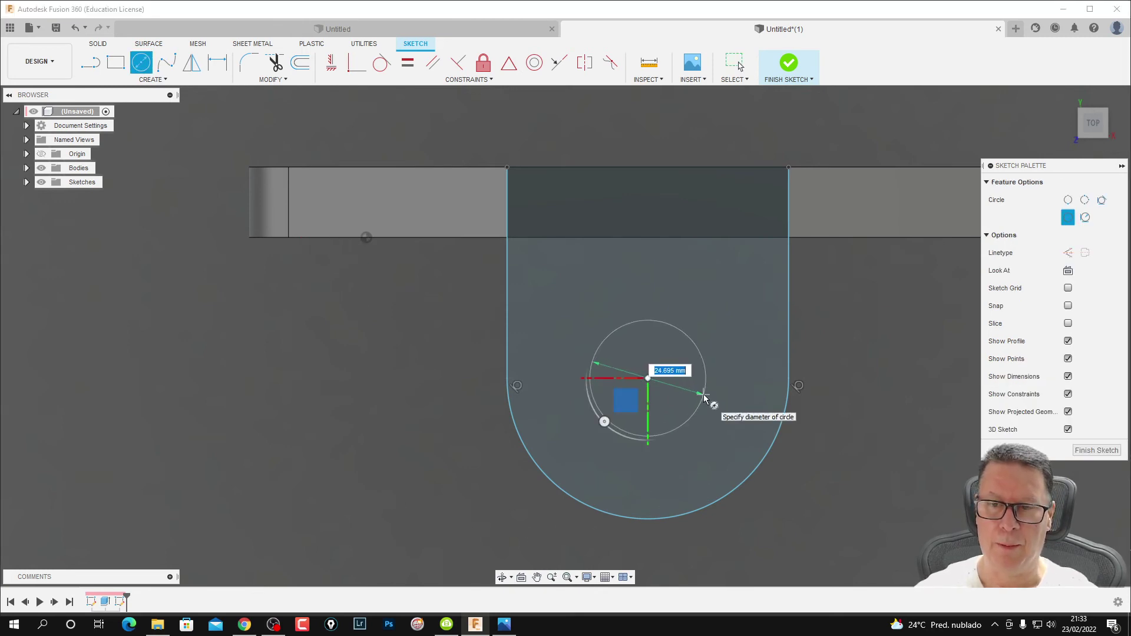
{"action": "type", "text": "25"}
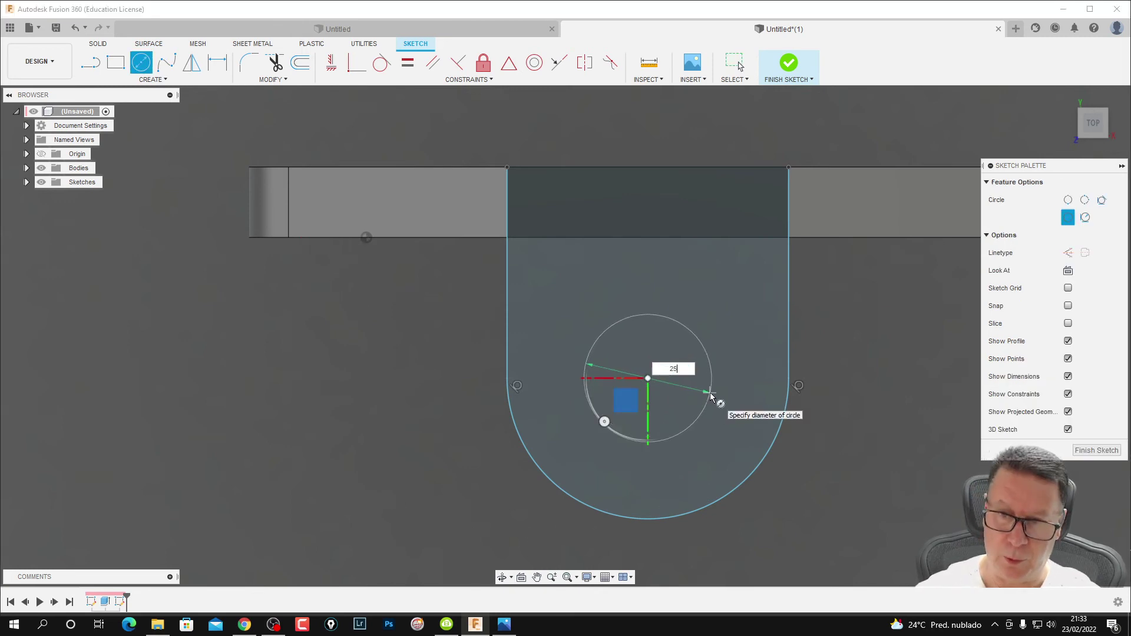
{"action": "key", "text": "Return"}
{"action": "key", "text": "Escape"}
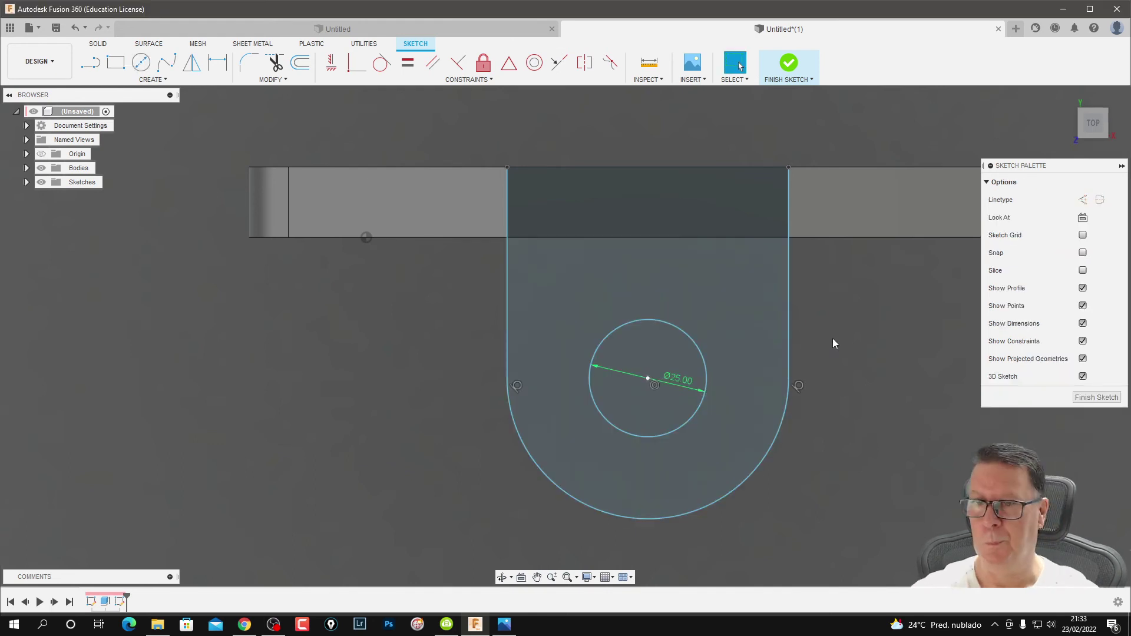
{"action": "left_click", "coordinate": [789, 65]}
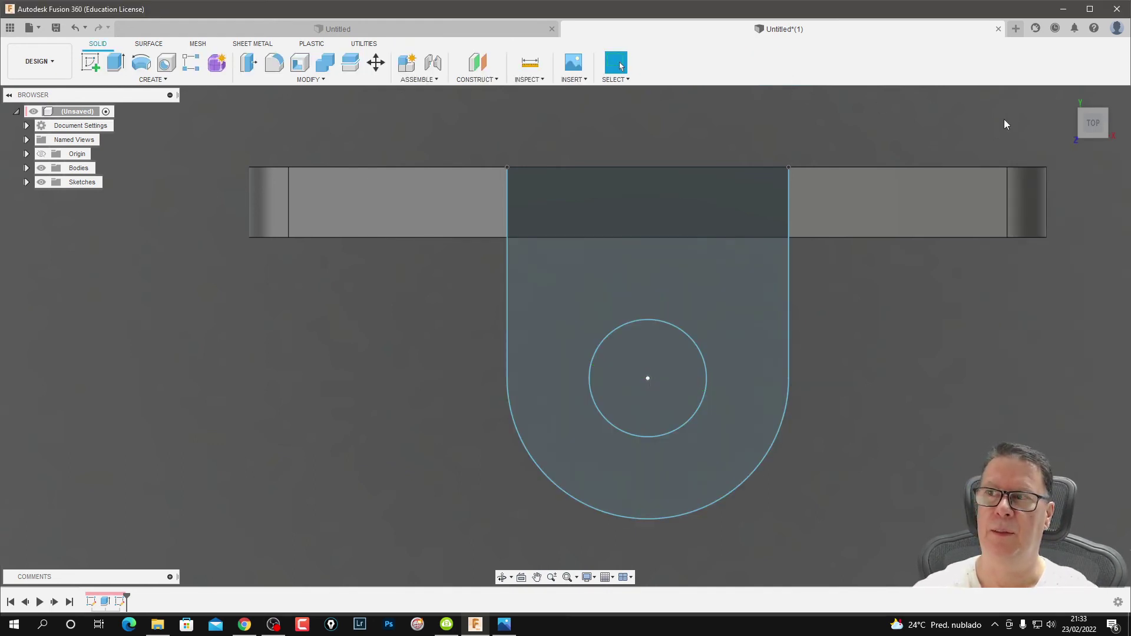
Extrude the U-shaped tab profile -15 mm as a Join into the plate.
{"action": "mouse_move", "coordinate": [1093, 122]}
{"action": "left_click", "coordinate": [1066, 97]}
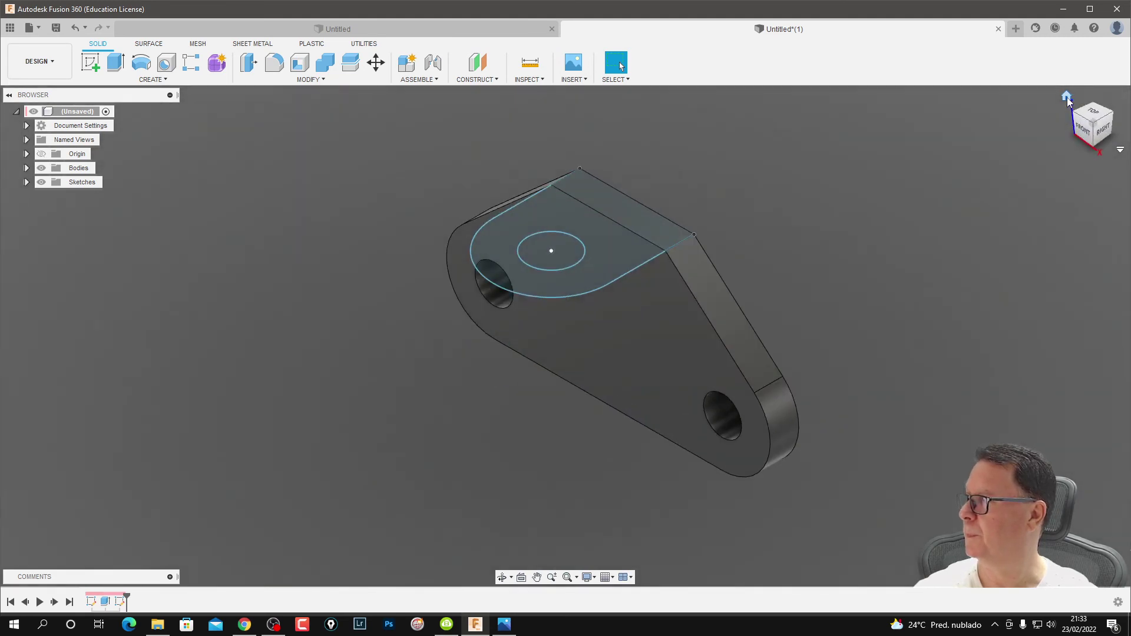
{"action": "left_click", "coordinate": [613, 248]}
{"action": "left_click", "coordinate": [614, 246]}
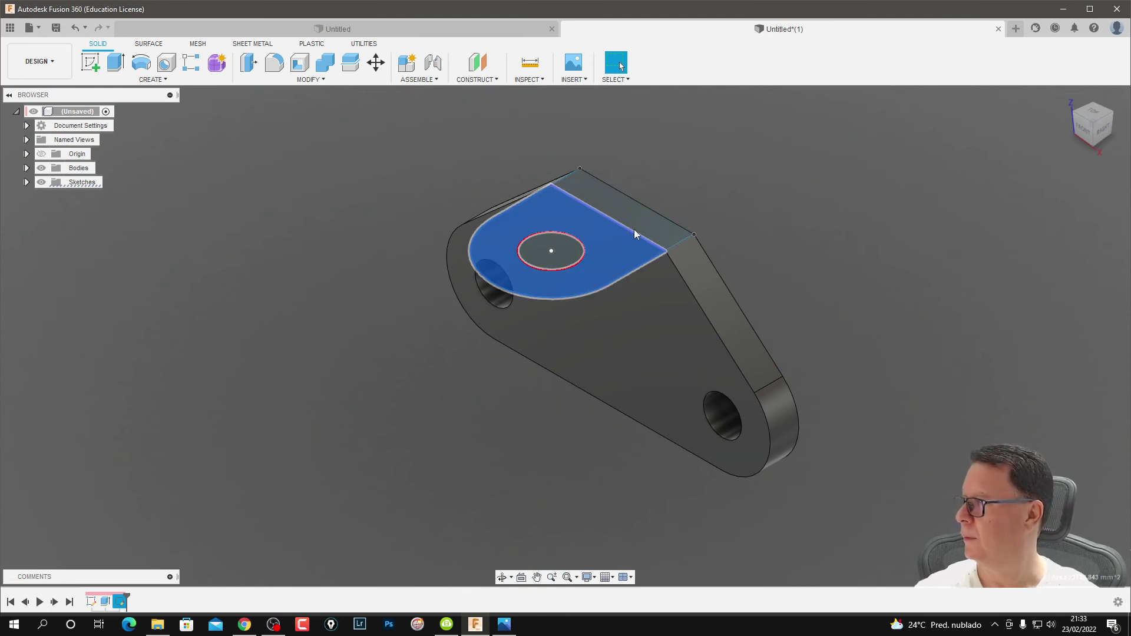
{"action": "left_click", "coordinate": [628, 249]}
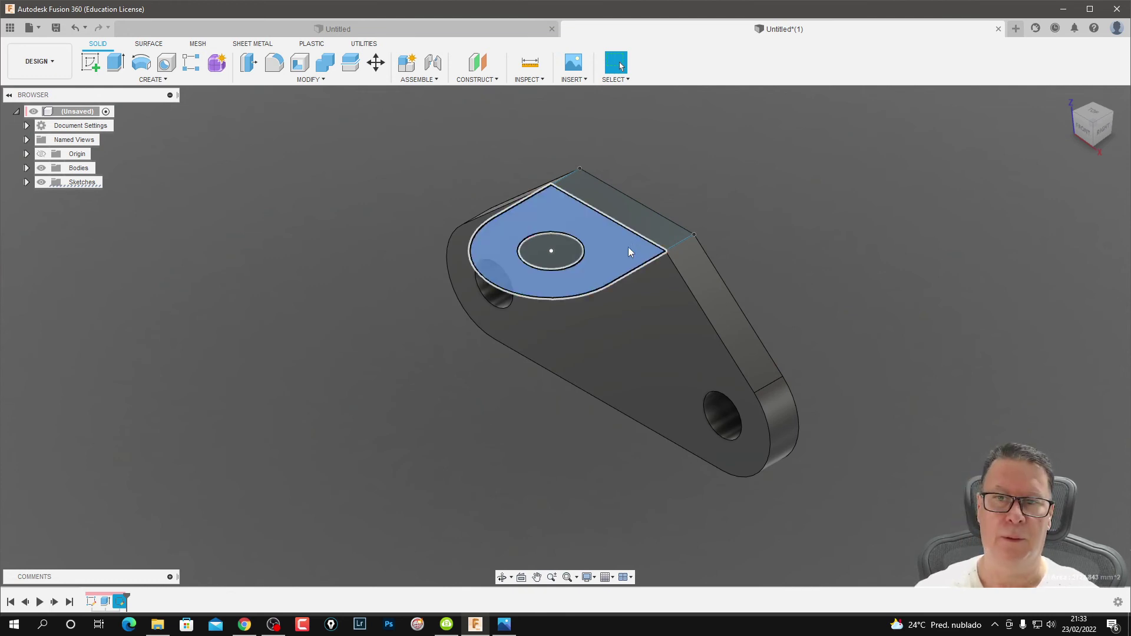
{"action": "right_click", "coordinate": [628, 247]}
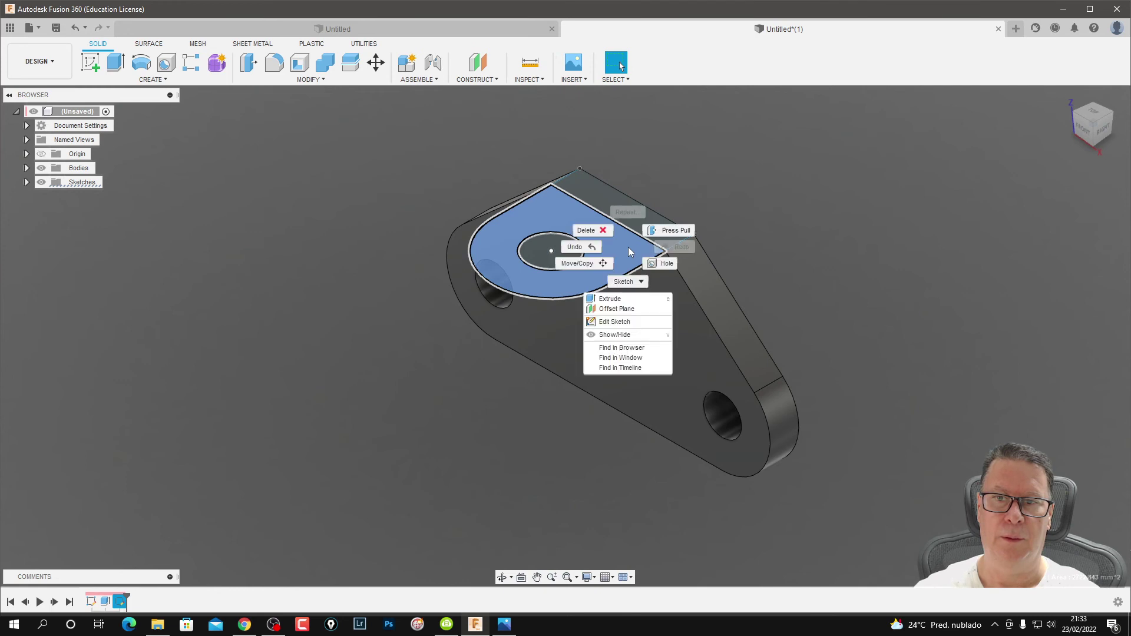
{"action": "left_click", "coordinate": [632, 302]}
{"action": "type", "text": "15"}
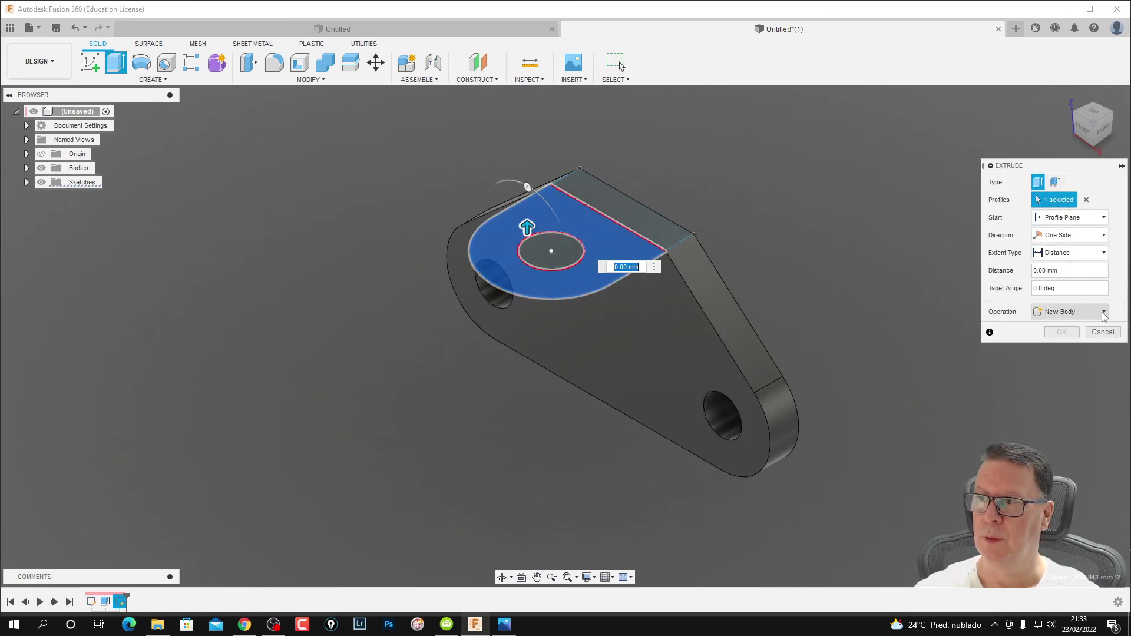
{"action": "left_click", "coordinate": [1096, 316]}
{"action": "left_click", "coordinate": [1076, 329]}
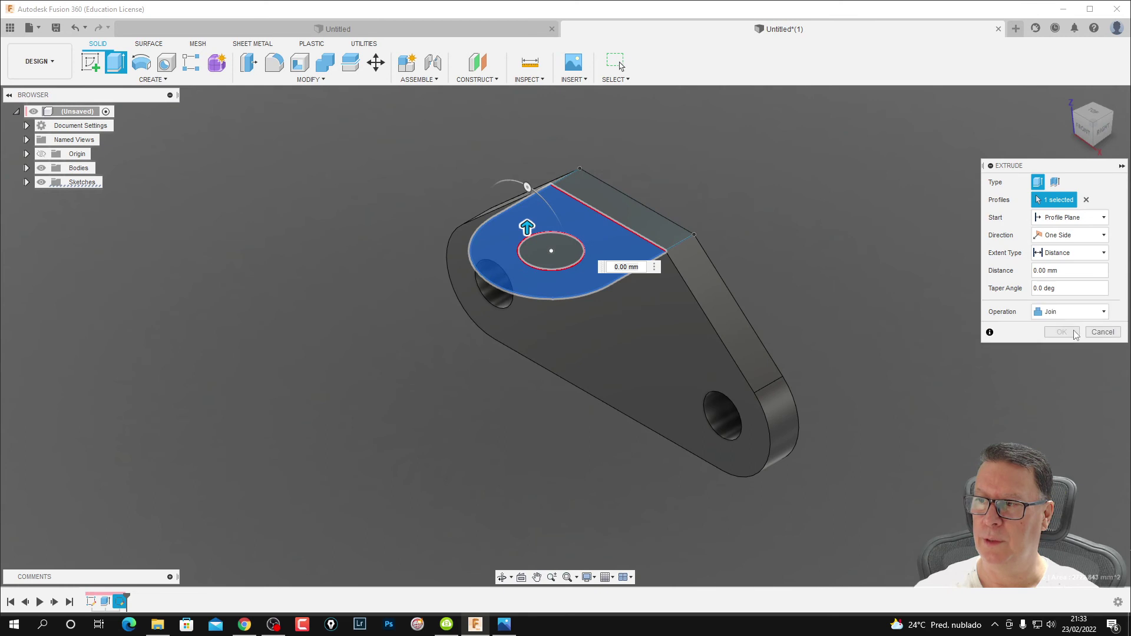
{"action": "left_click_drag", "start_coordinate": [526, 227], "coordinate": [529, 251]}
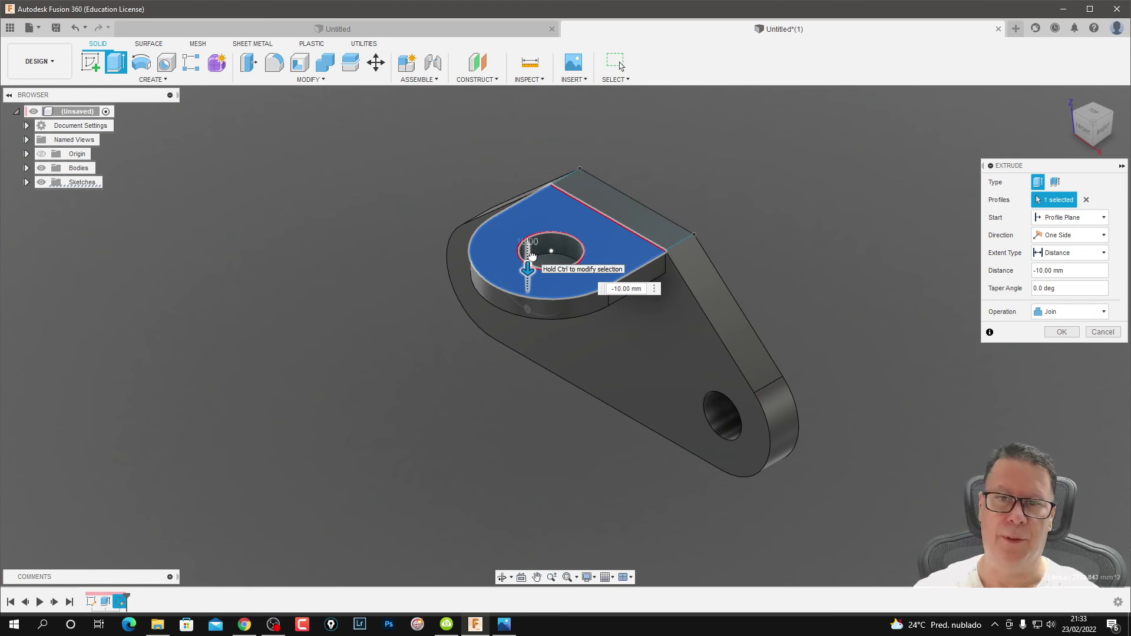
{"action": "type", "text": "-15"}
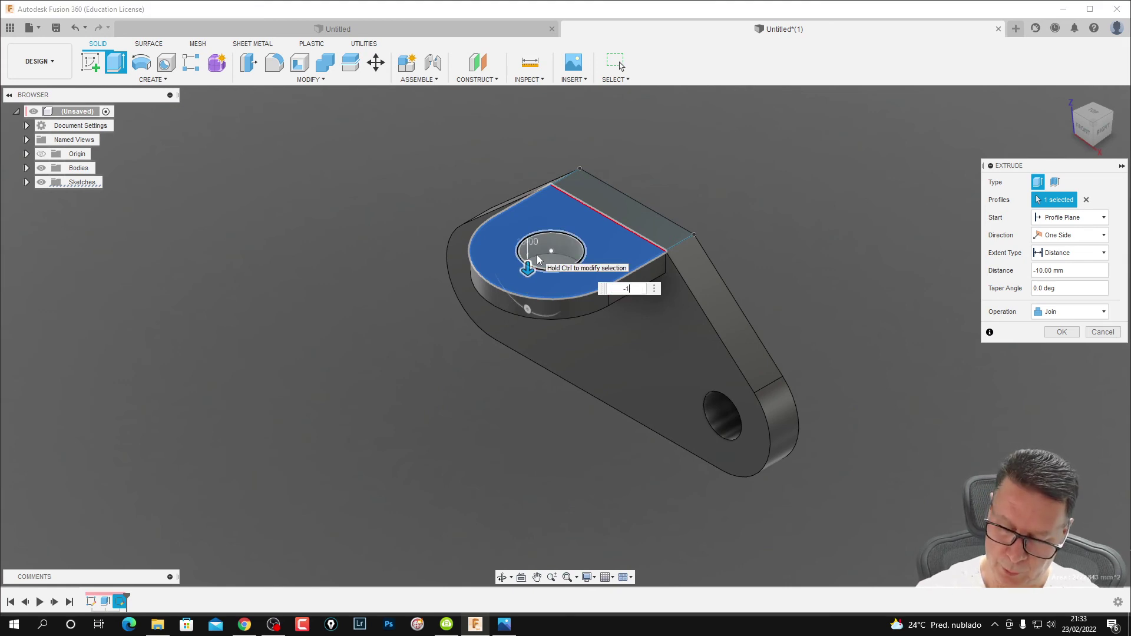
{"action": "key", "text": "Return"}
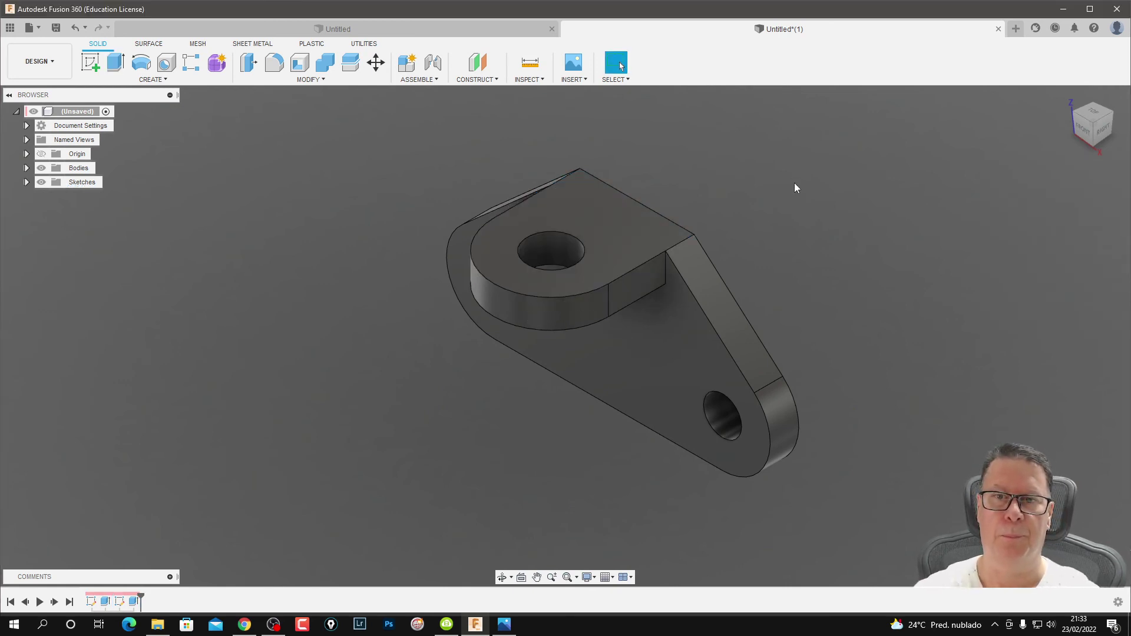
{"action": "middle_click_drag", "start_coordinate": [785, 234], "coordinate": [771, 177], "text": "shift"}
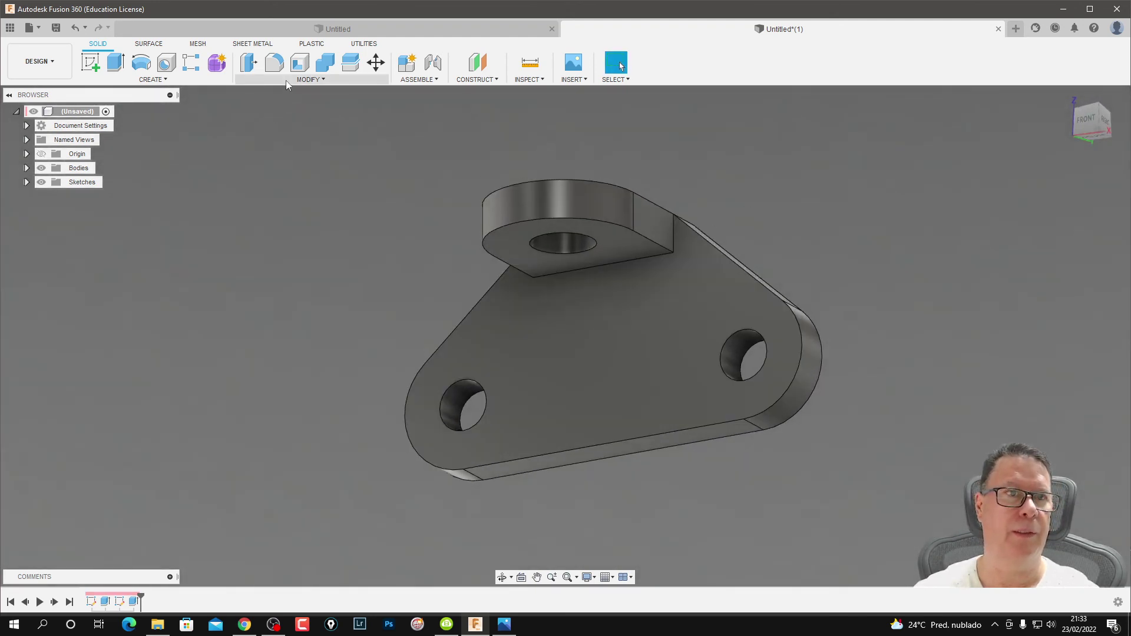
Fillet the edge where the boss meets the web with radius 1.
{"action": "left_click", "coordinate": [285, 80]}
{"action": "left_click", "coordinate": [281, 114]}
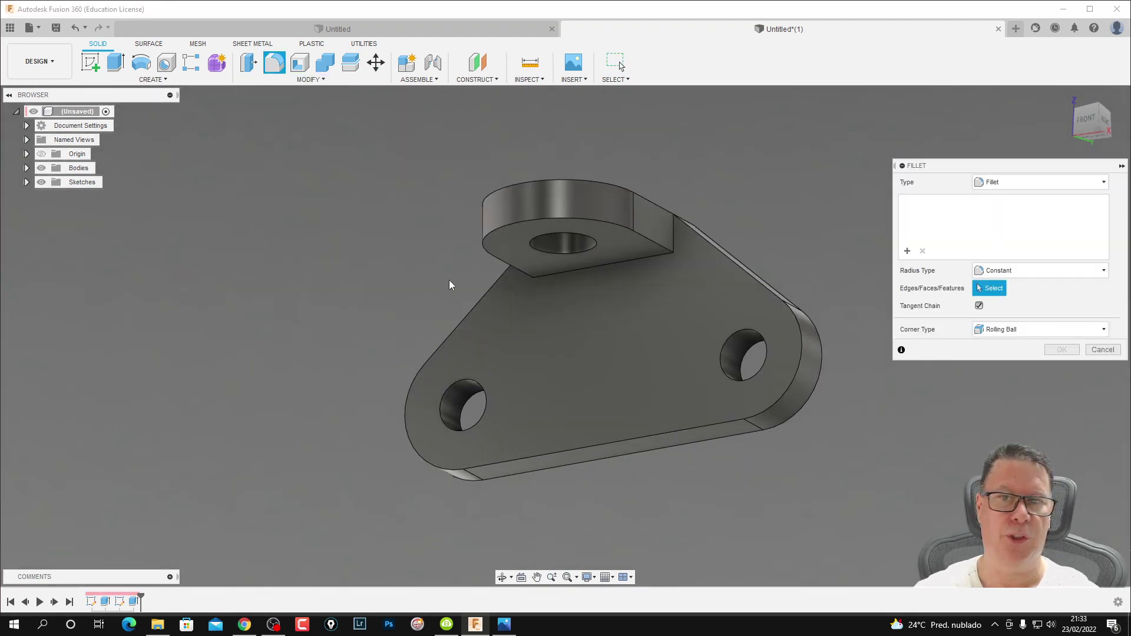
{"action": "left_click", "coordinate": [632, 263]}
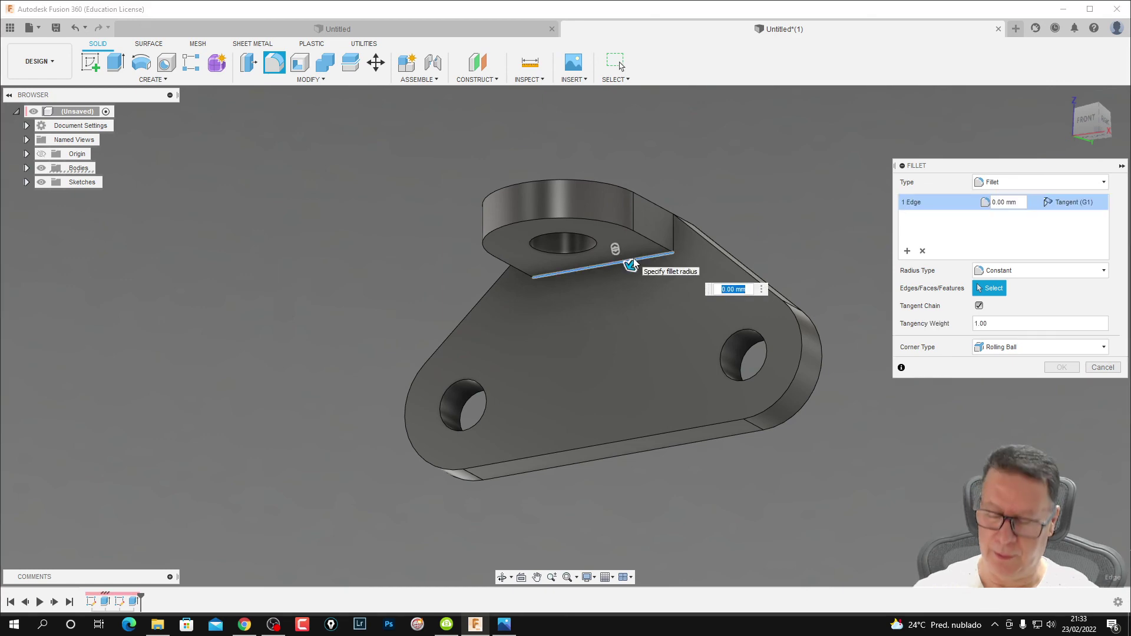
{"action": "type", "text": "12"}
{"action": "key", "text": "Return"}
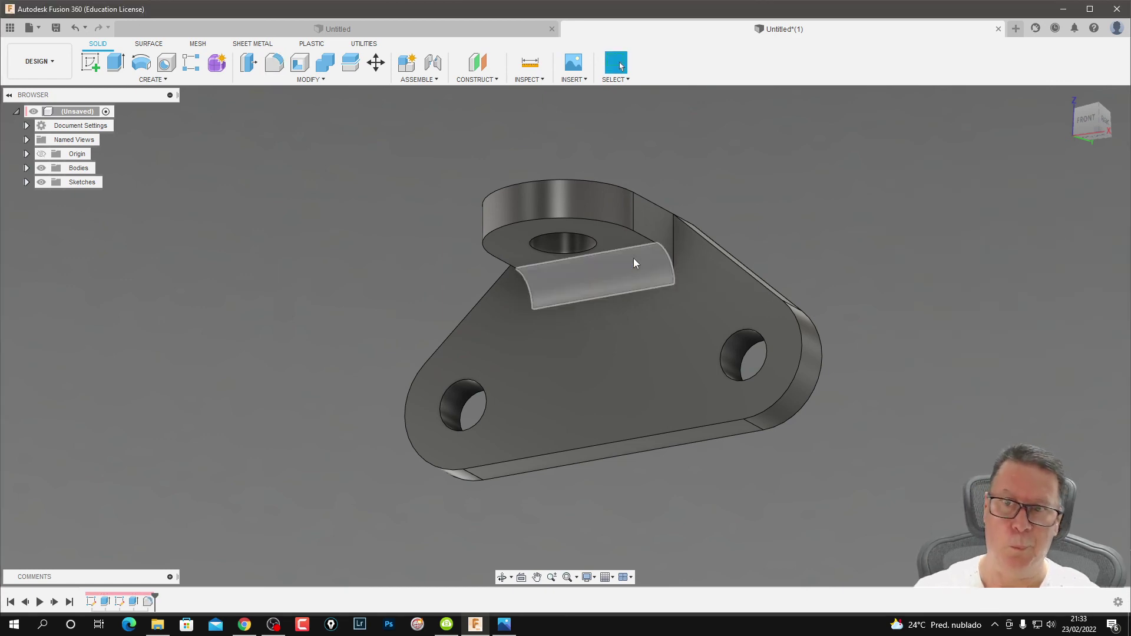
{"action": "mouse_move", "coordinate": [807, 171]}
{"action": "middle_mouse_down", "text": "shift"}
{"action": "mouse_move", "coordinate": [773, 242]}
{"action": "mouse_move", "coordinate": [849, 243]}
{"action": "mouse_move", "coordinate": [894, 283]}
{"action": "middle_mouse_up", "text": "shift"}
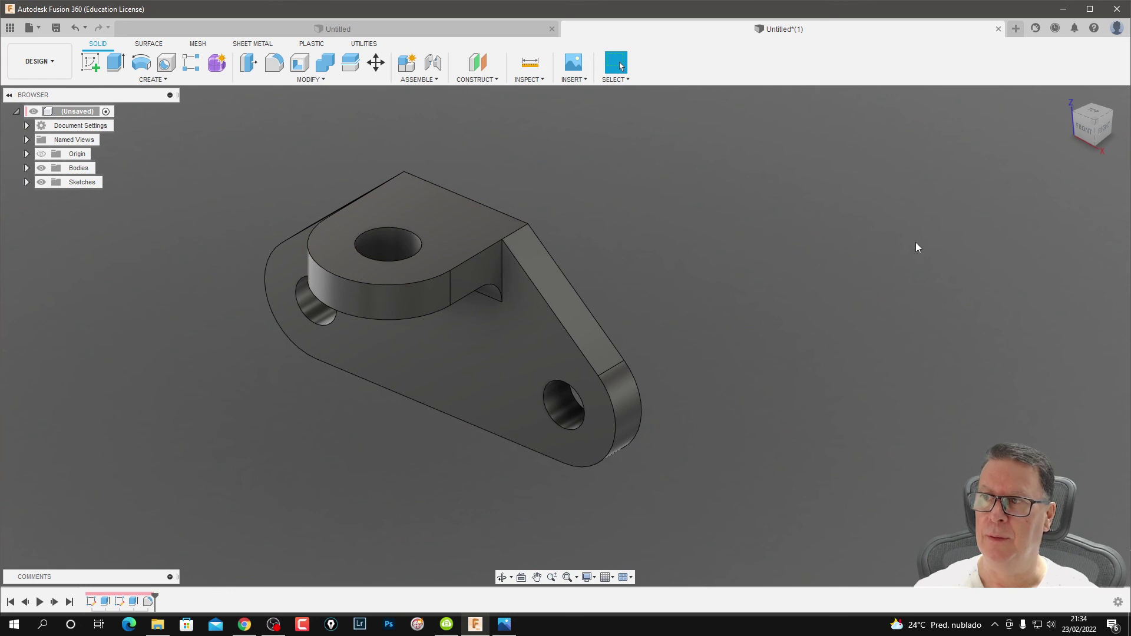
{"action": "key", "text": "a"}
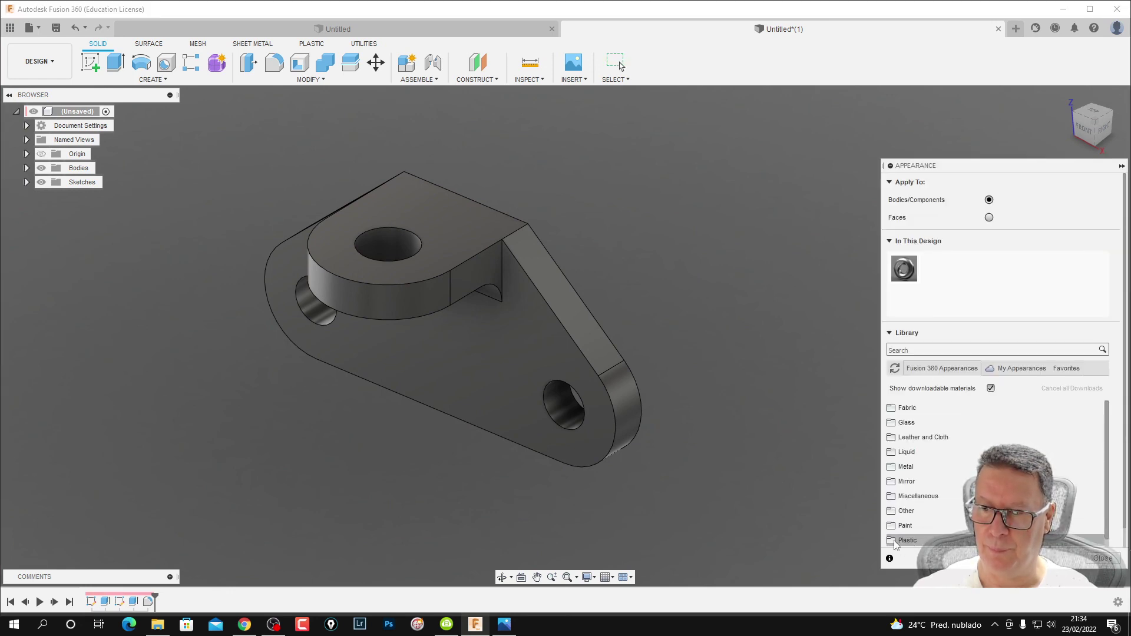
Apply the Plastic Polymide (Kapton) appearance to the bracket and orbit to inspect it.
{"action": "scroll", "coordinate": [894, 542], "scroll_direction": "down", "scroll_amount": 1}
{"action": "scroll", "coordinate": [894, 501], "scroll_direction": "down", "scroll_amount": 2}
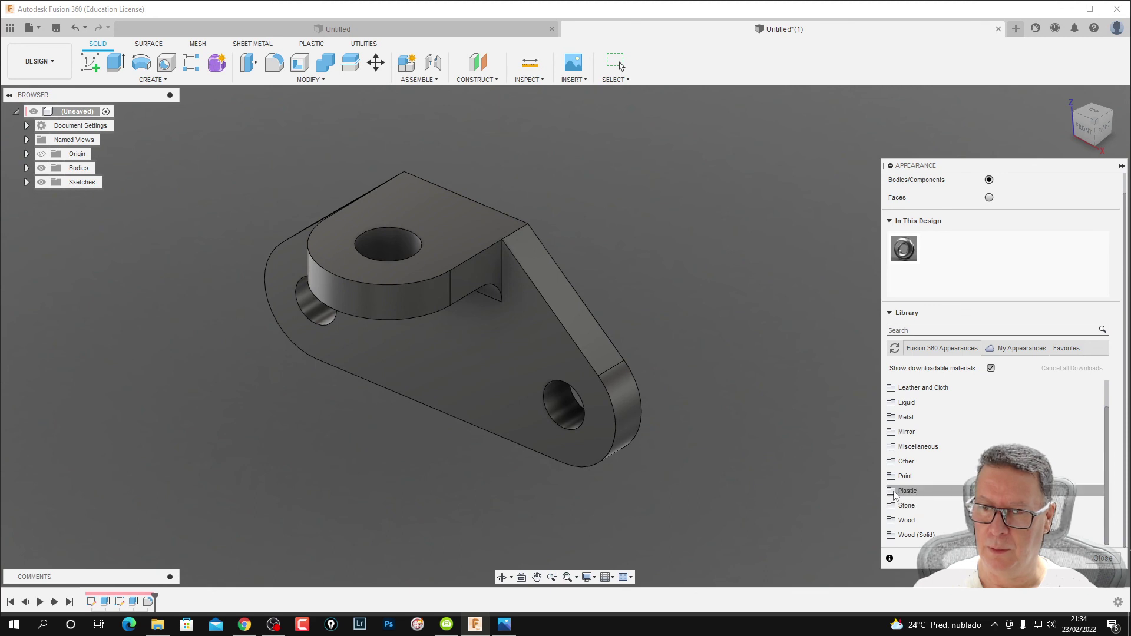
{"action": "left_click", "coordinate": [894, 492]}
{"action": "scroll", "coordinate": [910, 524], "scroll_direction": "down", "scroll_amount": 3}
{"action": "scroll", "coordinate": [916, 533], "scroll_direction": "down", "scroll_amount": 3}
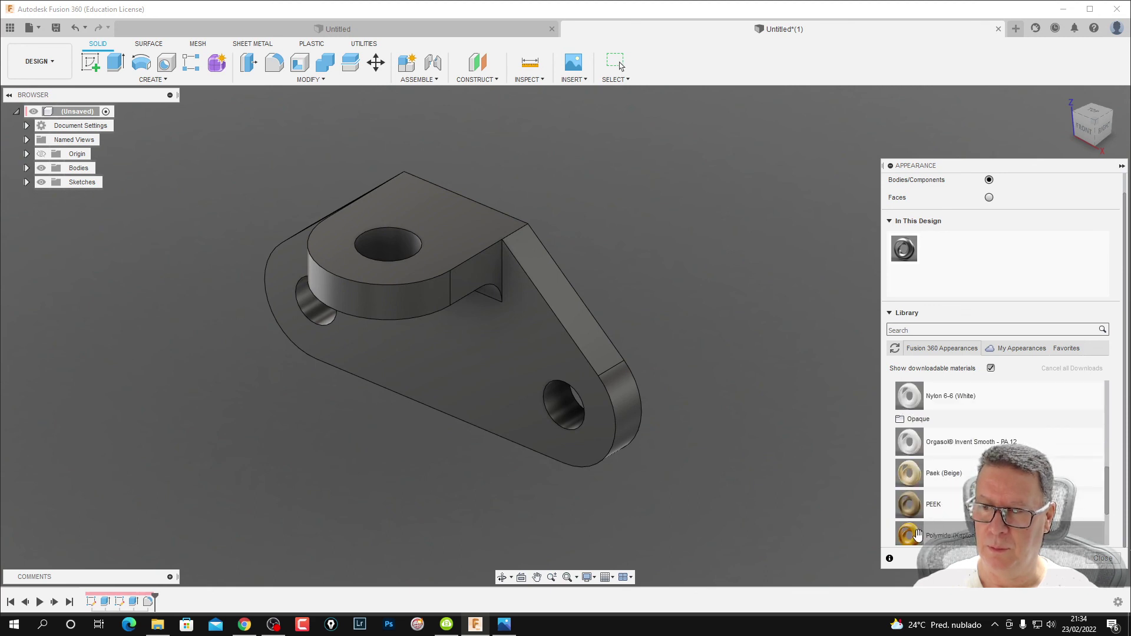
{"action": "left_click_drag", "start_coordinate": [918, 535], "coordinate": [518, 354]}
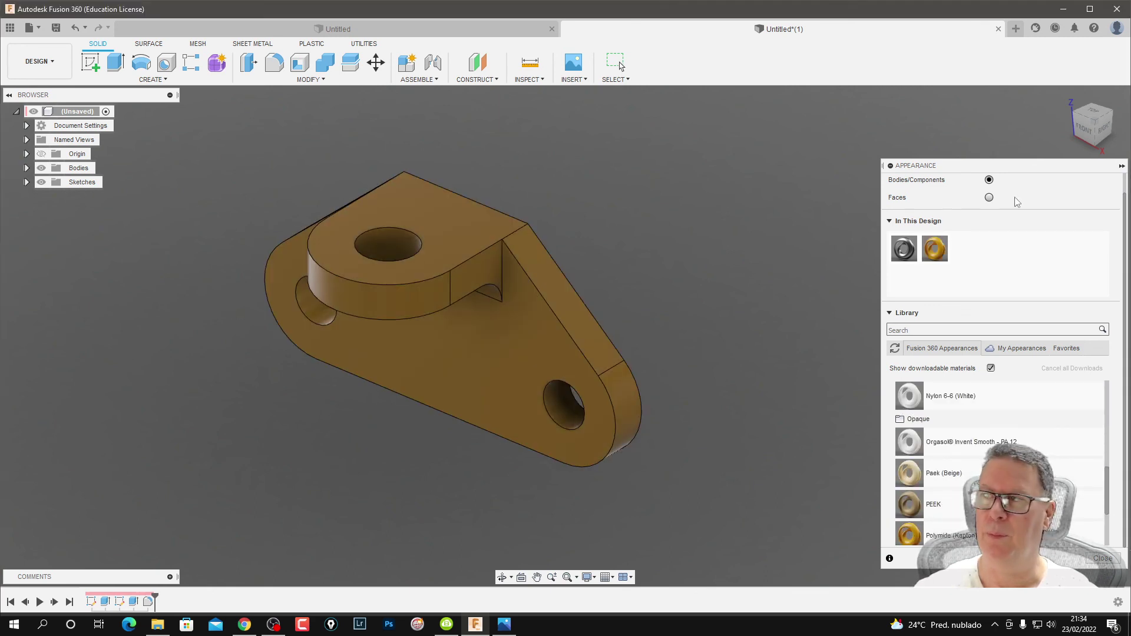
{"action": "left_click", "coordinate": [1121, 166]}
{"action": "mouse_move", "coordinate": [709, 303]}
{"action": "middle_mouse_down", "text": "shift"}
{"action": "mouse_move", "coordinate": [697, 252]}
{"action": "mouse_move", "coordinate": [894, 335]}
{"action": "mouse_move", "coordinate": [332, 296]}
{"action": "mouse_move", "coordinate": [655, 288]}
{"action": "mouse_move", "coordinate": [727, 250]}
{"action": "mouse_move", "coordinate": [797, 259]}
{"action": "mouse_move", "coordinate": [498, 299]}
{"action": "mouse_move", "coordinate": [442, 275]}
{"action": "mouse_move", "coordinate": [419, 299]}
{"action": "middle_mouse_up", "text": "shift"}
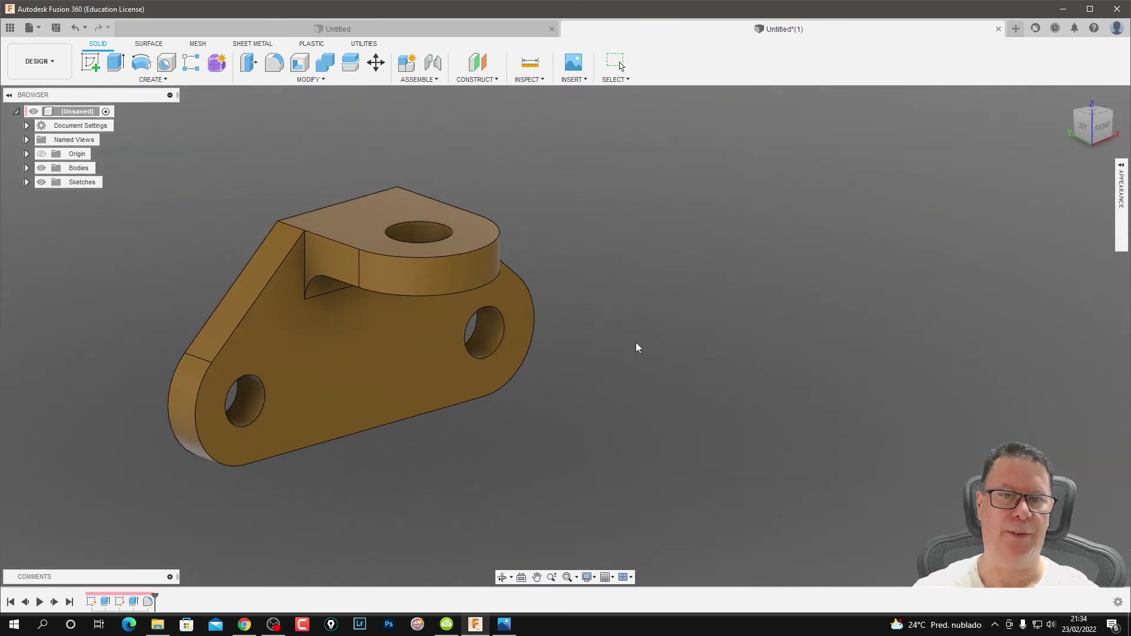
{"action": "mouse_move", "coordinate": [636, 346]}
{"action": "middle_mouse_down"}
{"action": "mouse_move", "coordinate": [618, 306]}
{"action": "mouse_move", "coordinate": [602, 351]}
{"action": "mouse_move", "coordinate": [577, 308]}
{"action": "mouse_move", "coordinate": [790, 320]}
{"action": "mouse_move", "coordinate": [683, 346]}
{"action": "mouse_move", "coordinate": [613, 318]}
{"action": "mouse_move", "coordinate": [649, 332]}
{"action": "middle_mouse_up"}
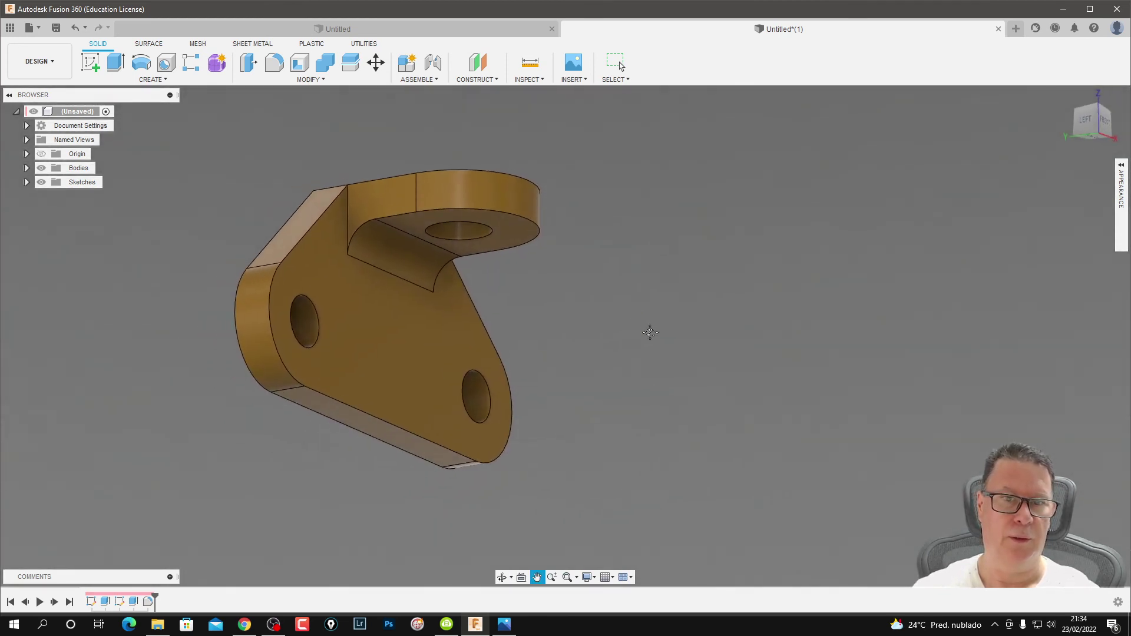